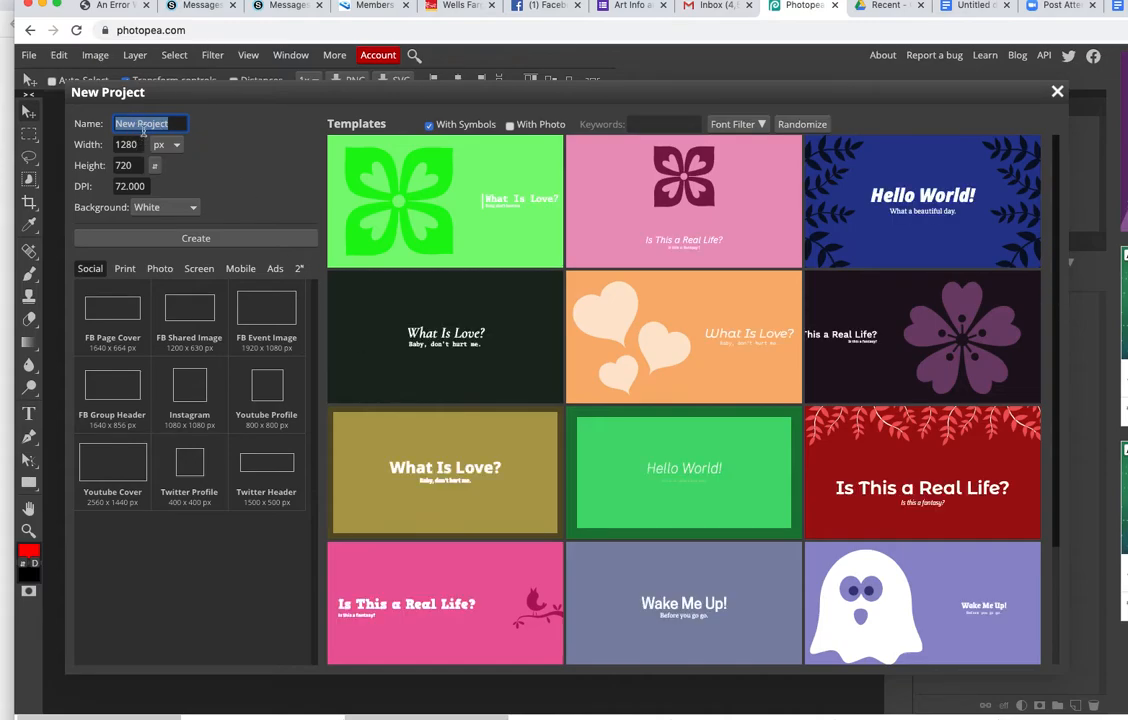
Step: Create a new 1280 × 720 px project named "abstract art 1" with a white background
text(sb)
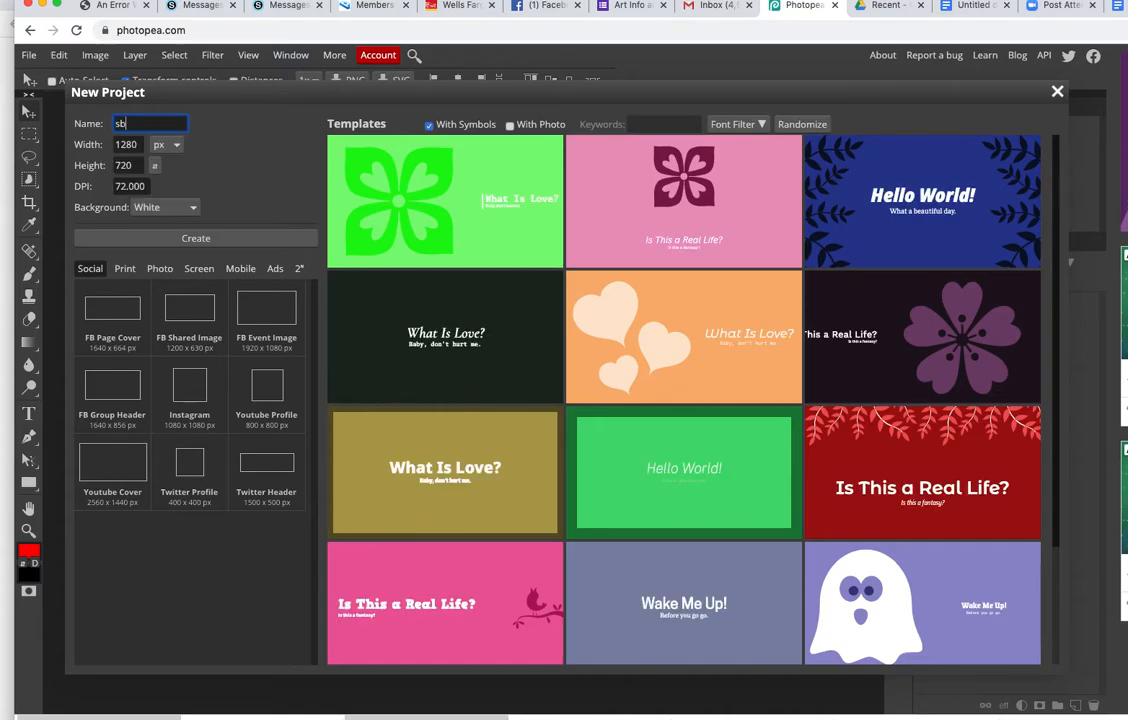
key(BackSpace)
key(BackSpace)
text(a)
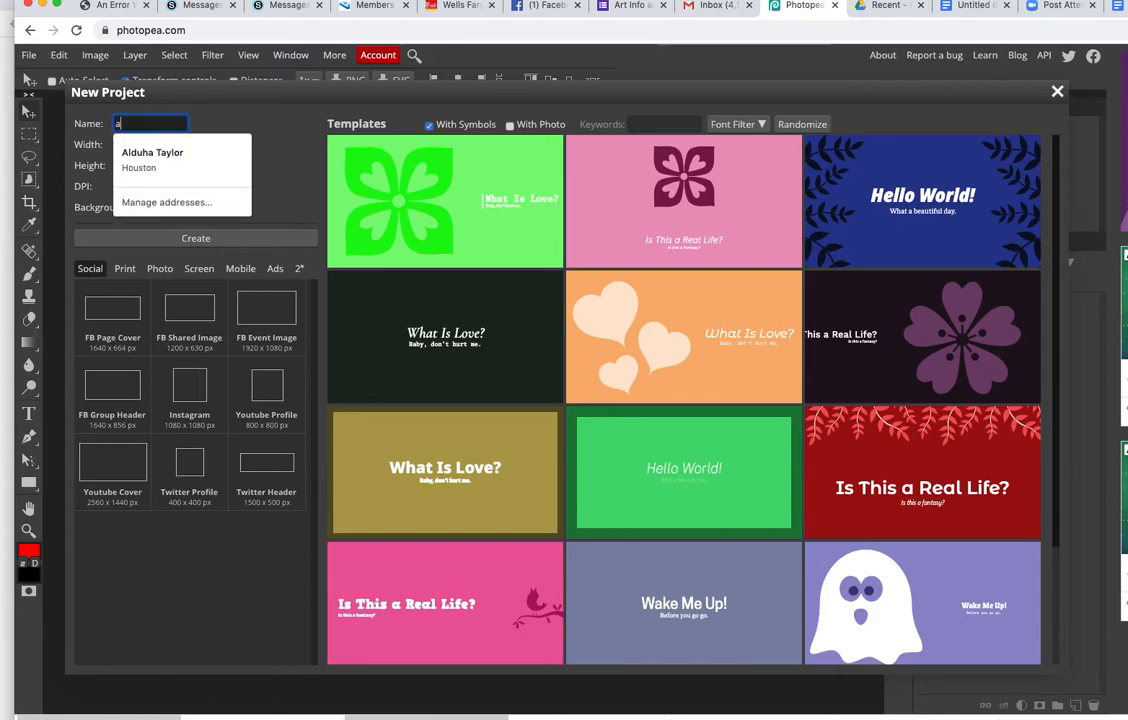
text(bstract)
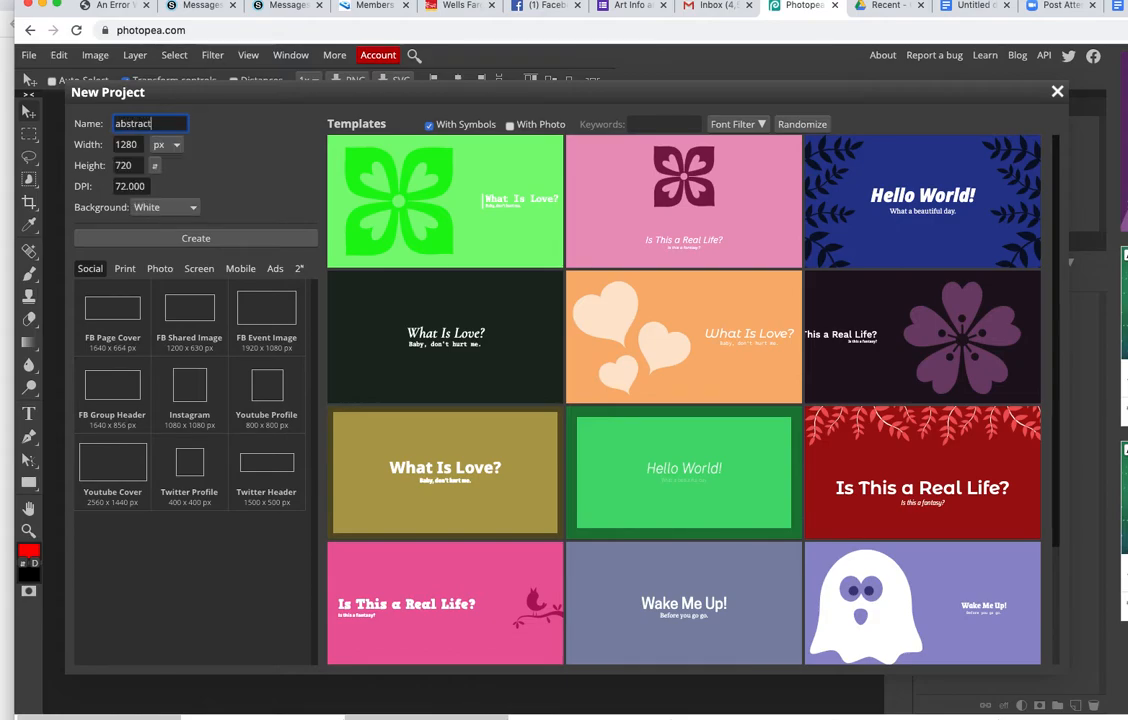
text( art 1)
click(167, 240)
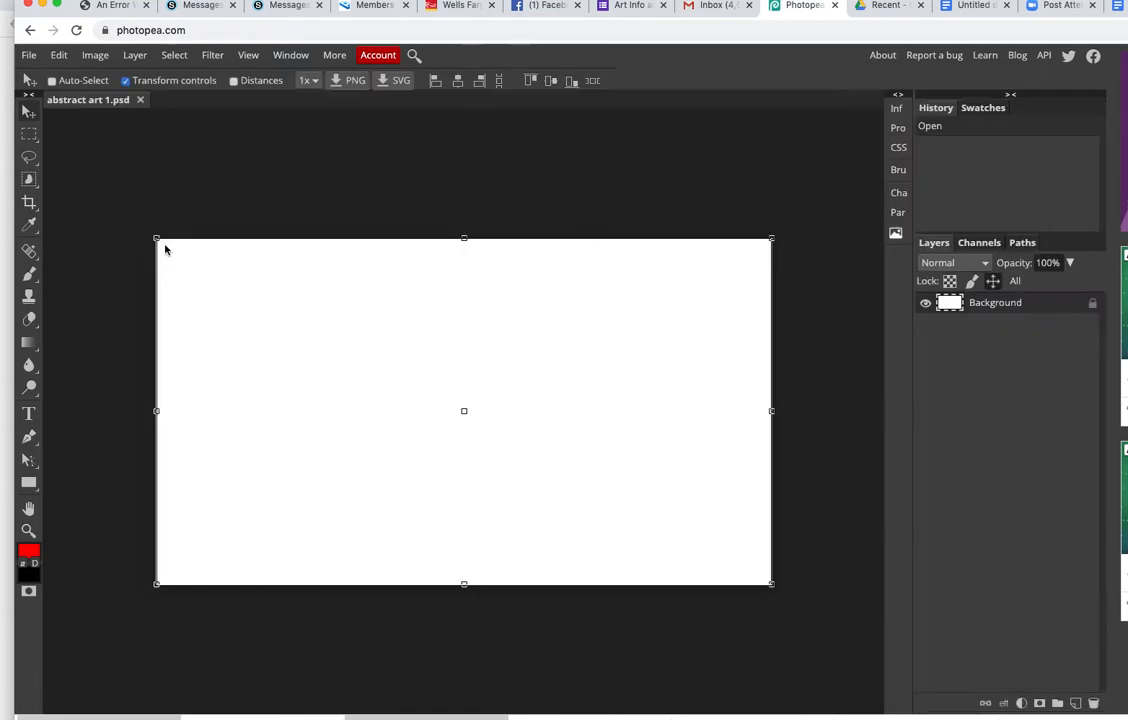
Step: Place the image IMG_0063.JPG from the art folder into the project and commit it at its default size
click(540, 337)
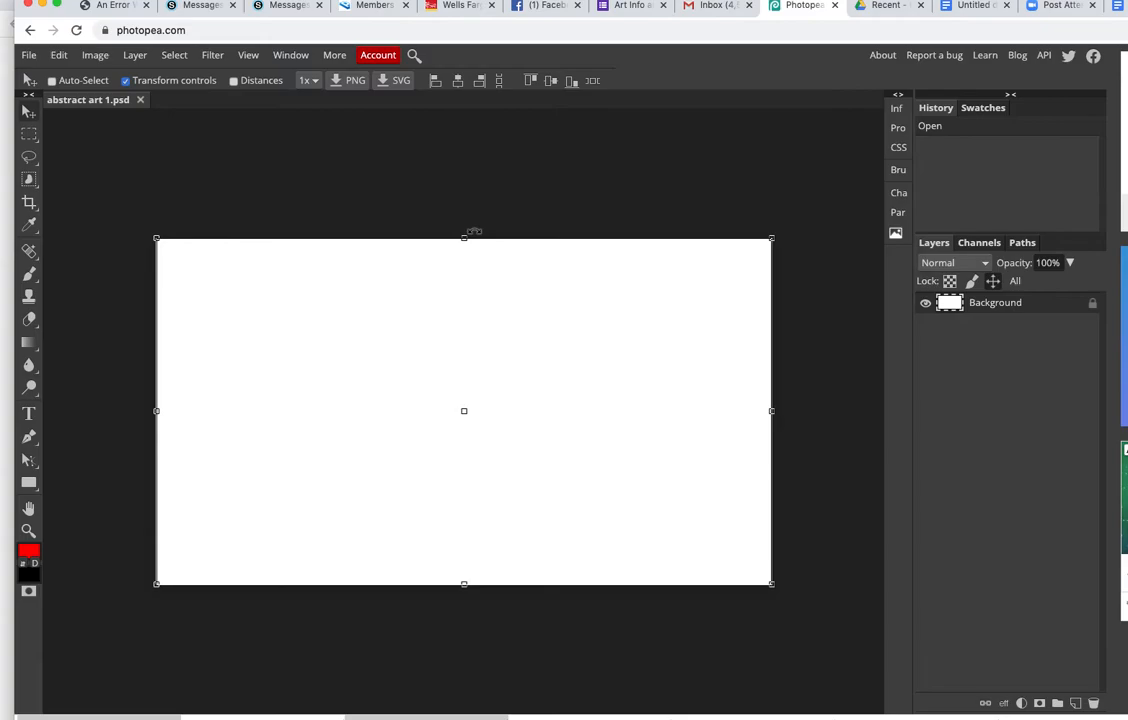
click(29, 56)
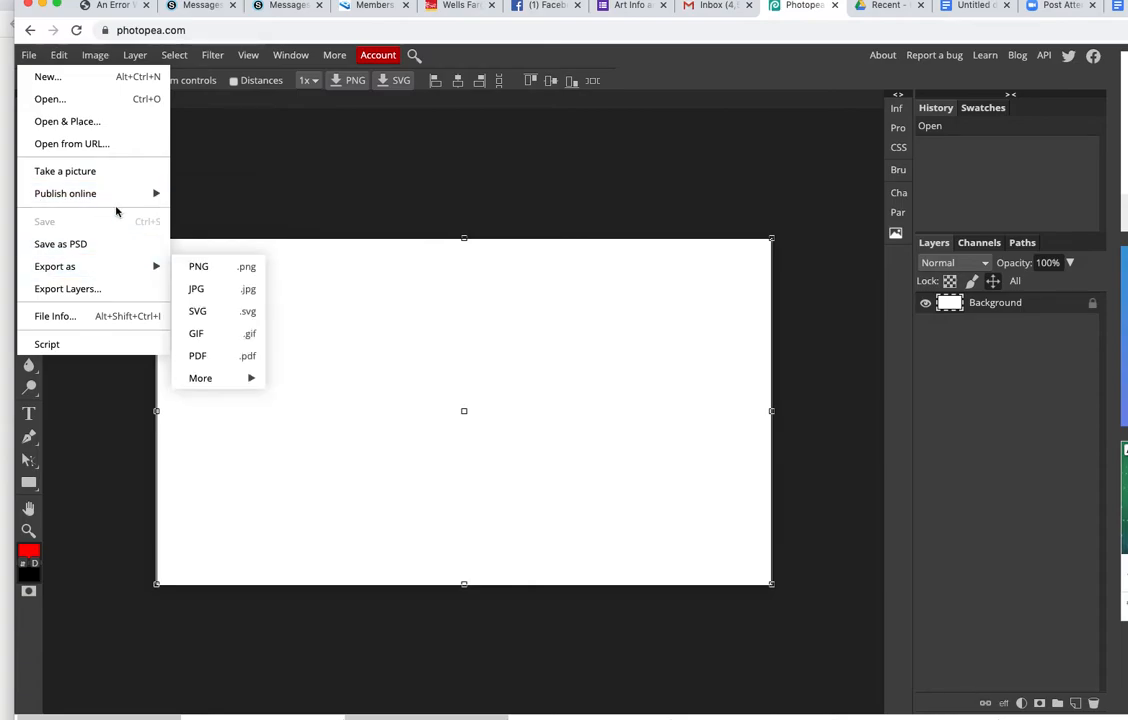
click(102, 124)
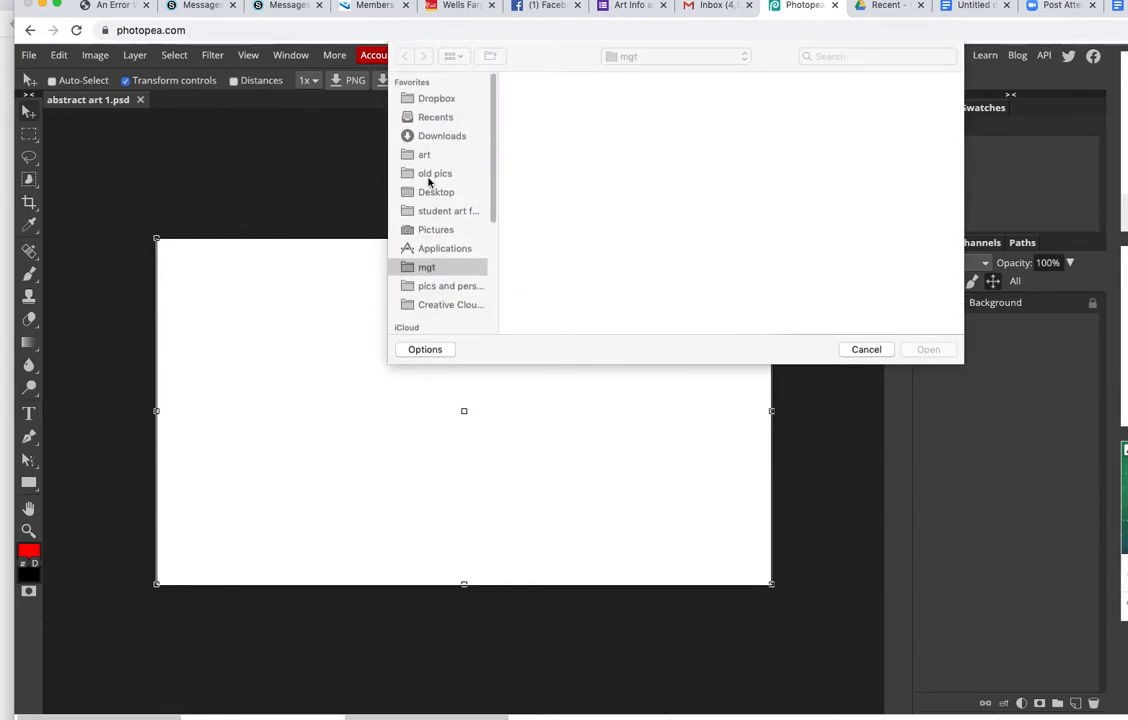
click(423, 156)
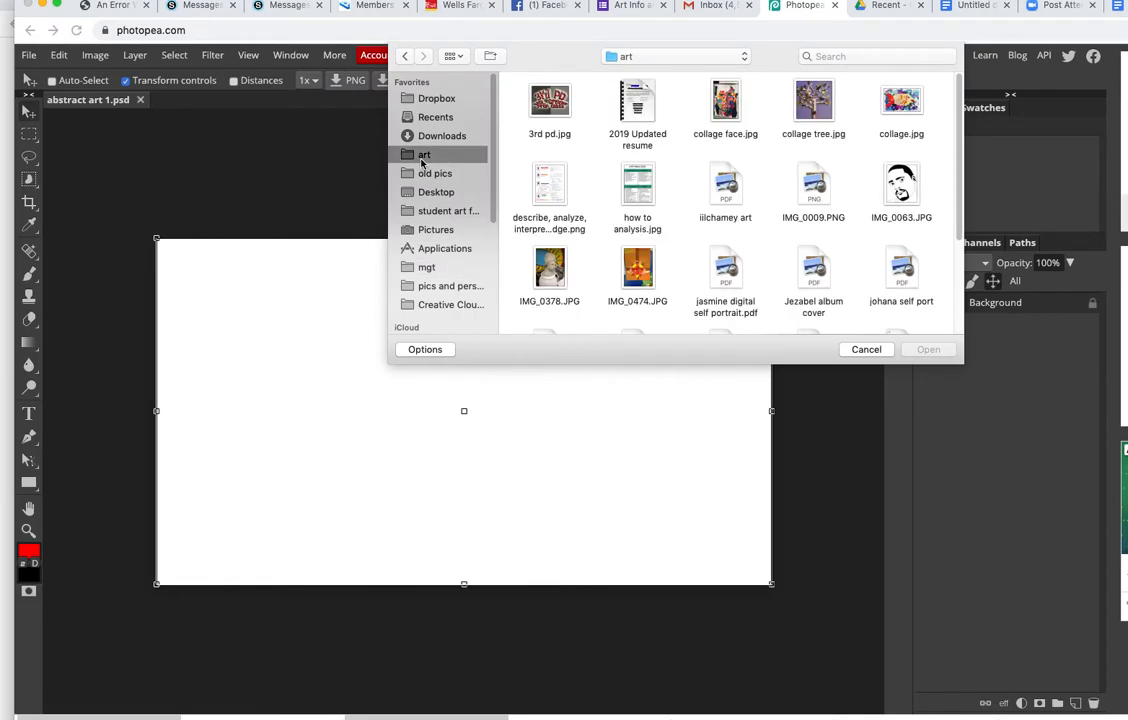
scroll(893, 232, down, 2)
scroll(893, 232, down, 5)
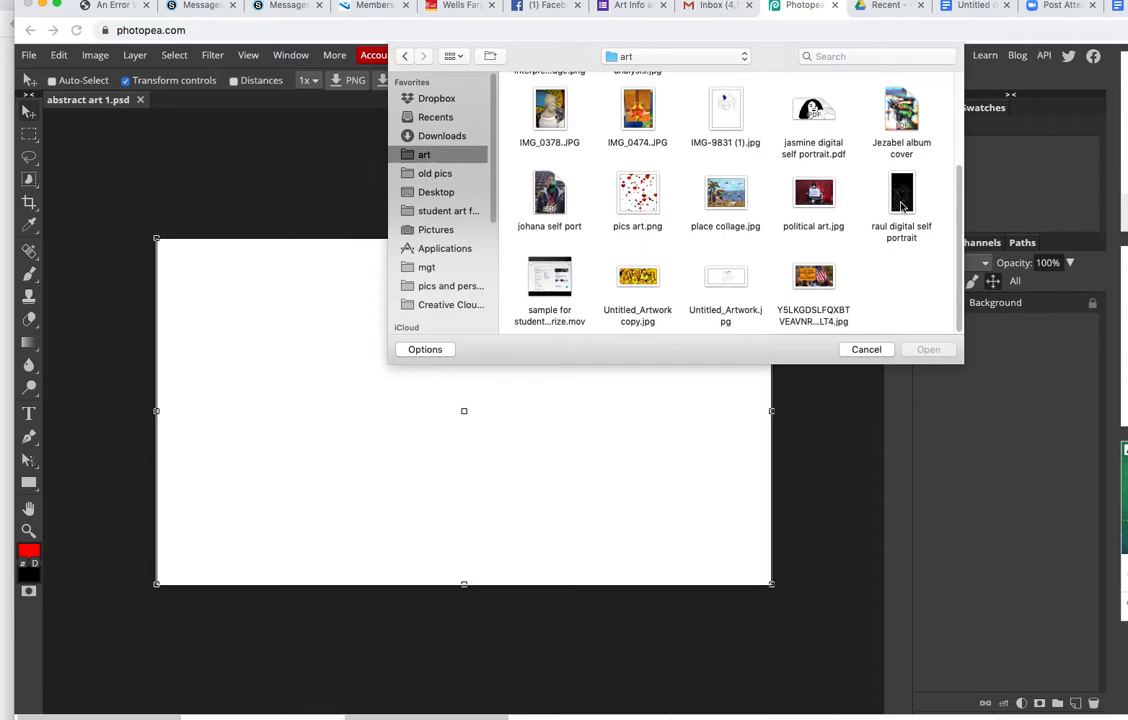
scroll(901, 205, up, 5)
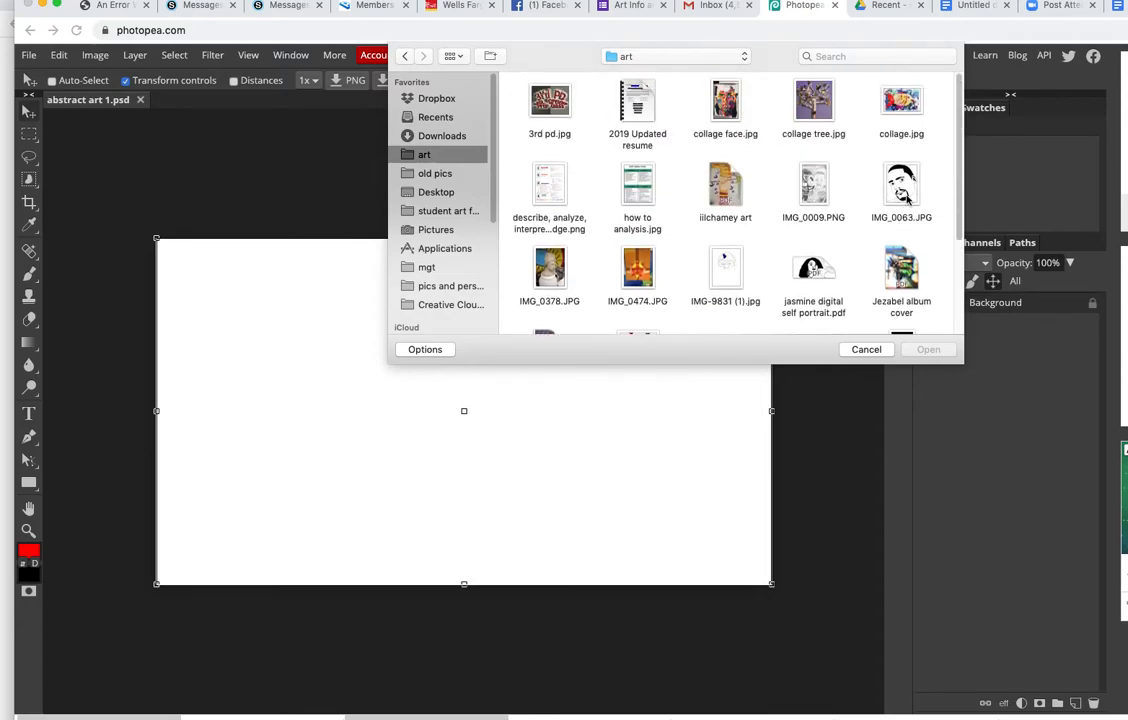
double_click(903, 186)
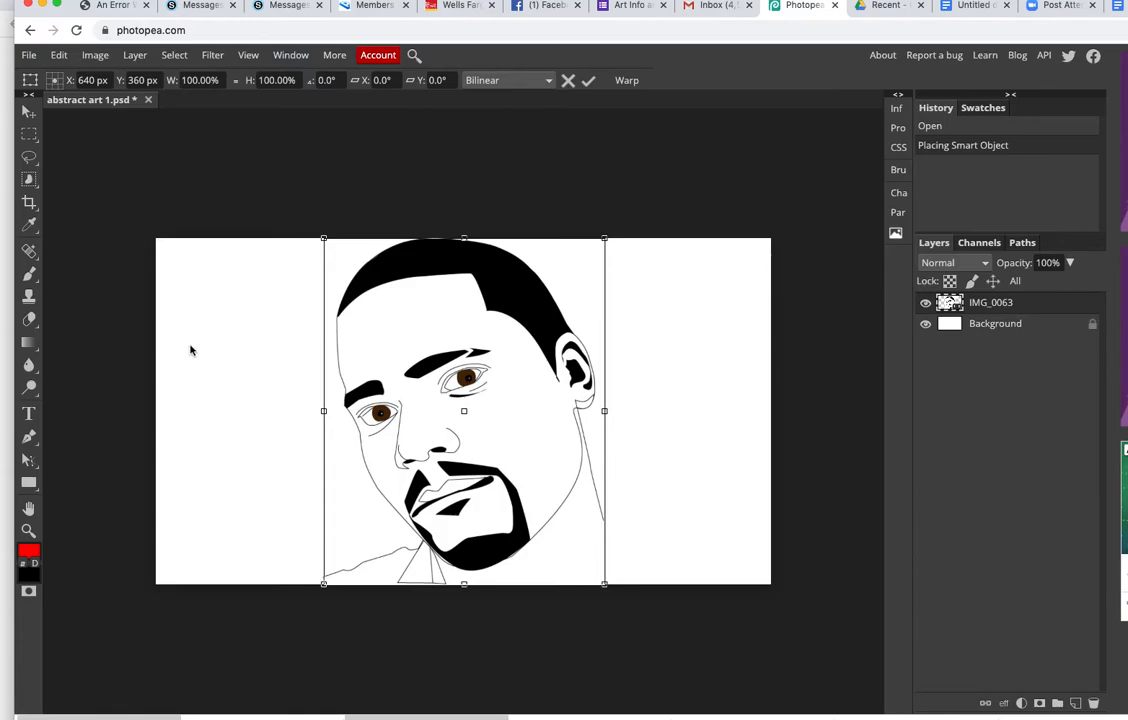
click(29, 113)
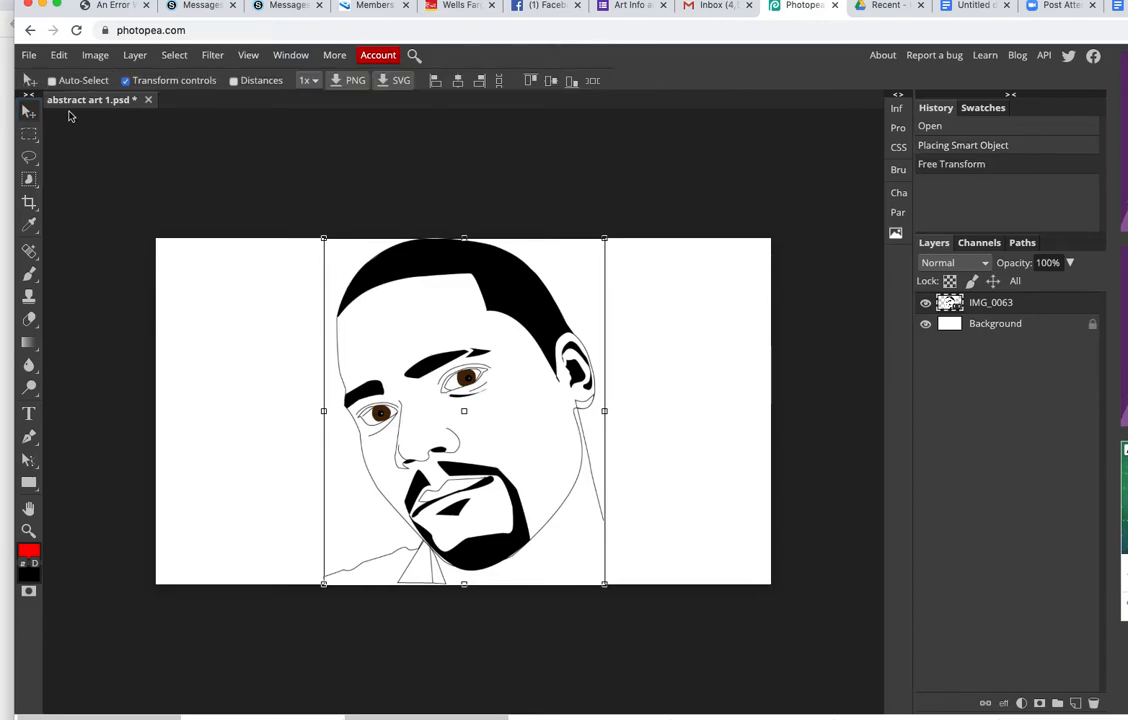
Step: Scale the placed portrait down to about 90% width and 89% height, turn off Transform controls, and shift it slightly up and left
drag(323, 239, 352, 276)
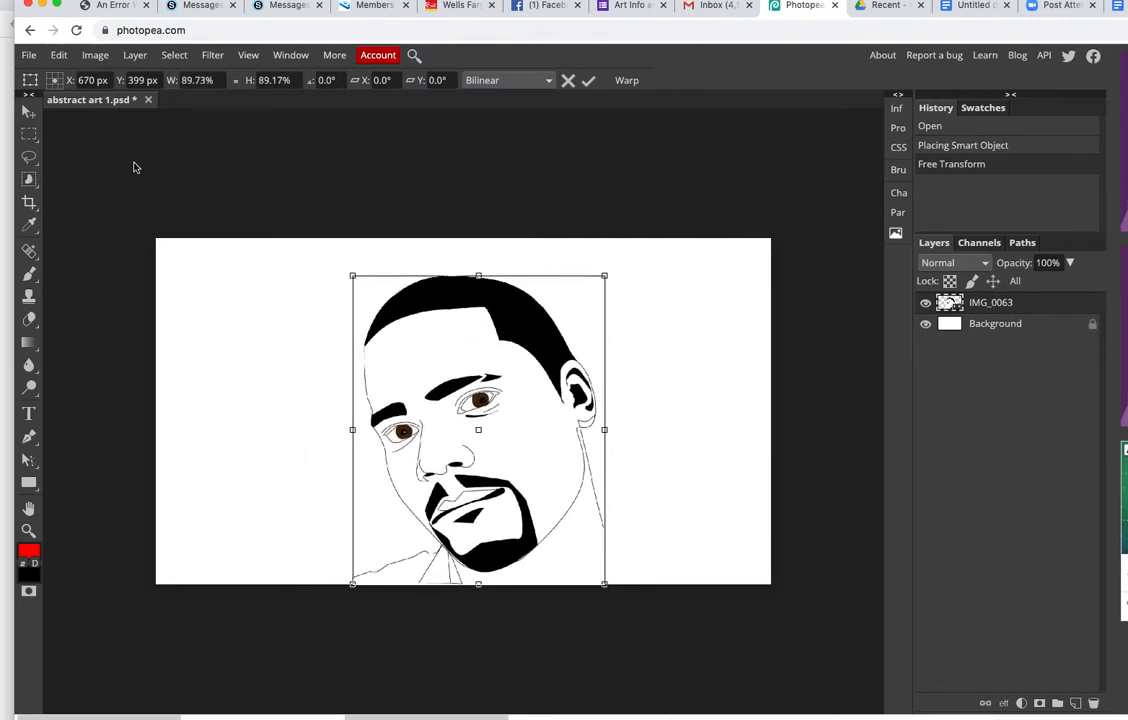
click(27, 111)
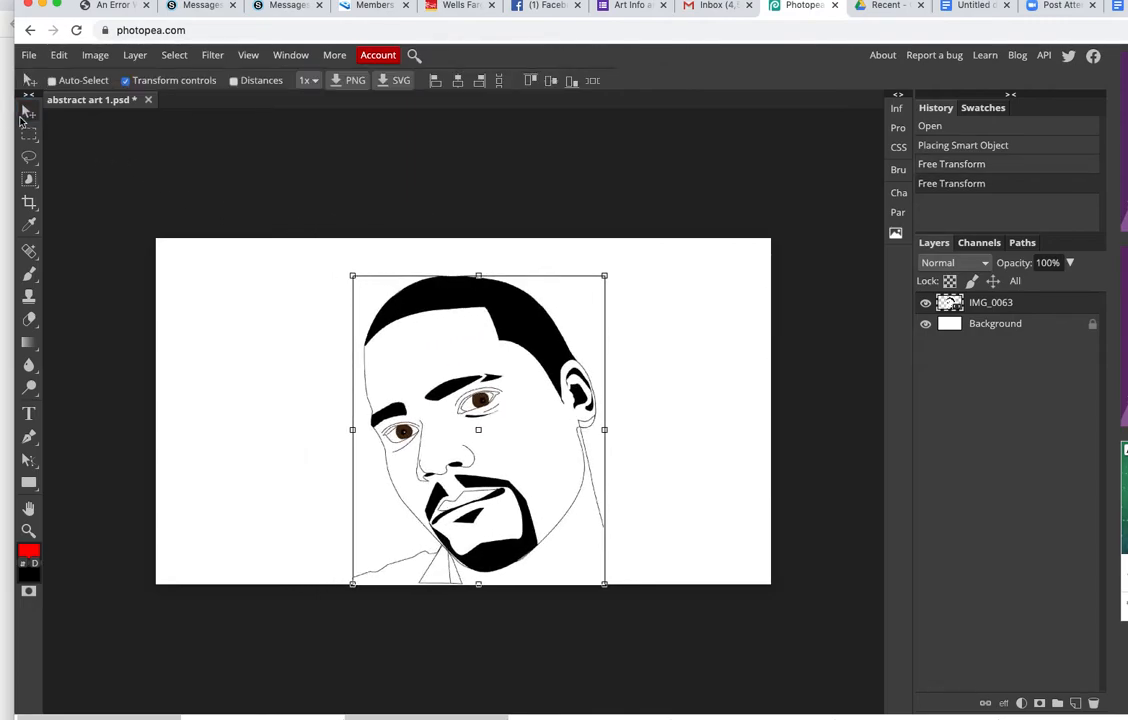
click(126, 81)
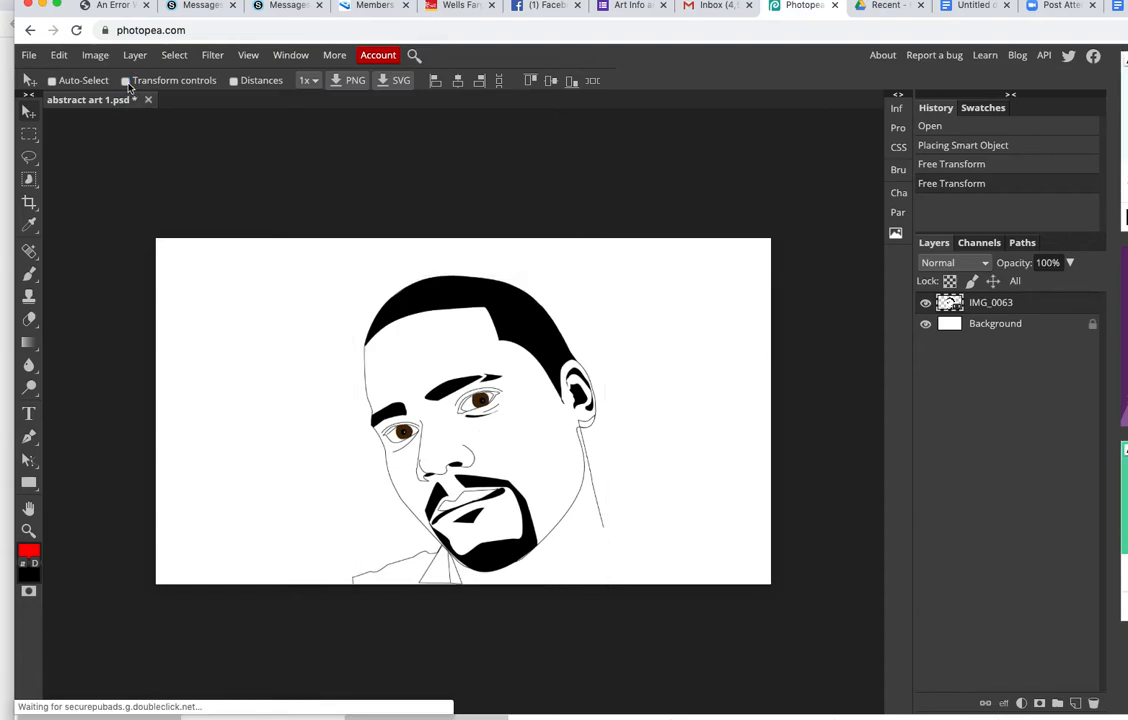
mouse_move(504, 372)
mouse_down()
mouse_move(458, 373)
mouse_move(478, 320)
mouse_move(498, 360)
mouse_move(487, 364)
mouse_up()
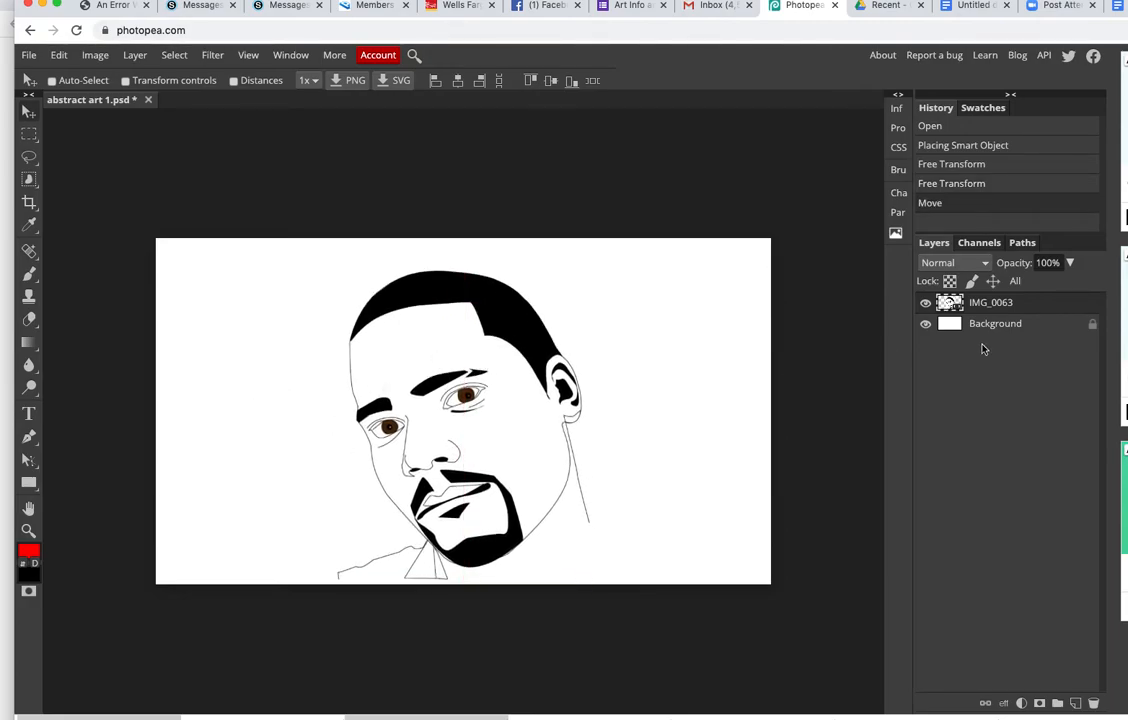
Step: Check the IMG_0063 layer by toggling its visibility off and back on
click(1041, 305)
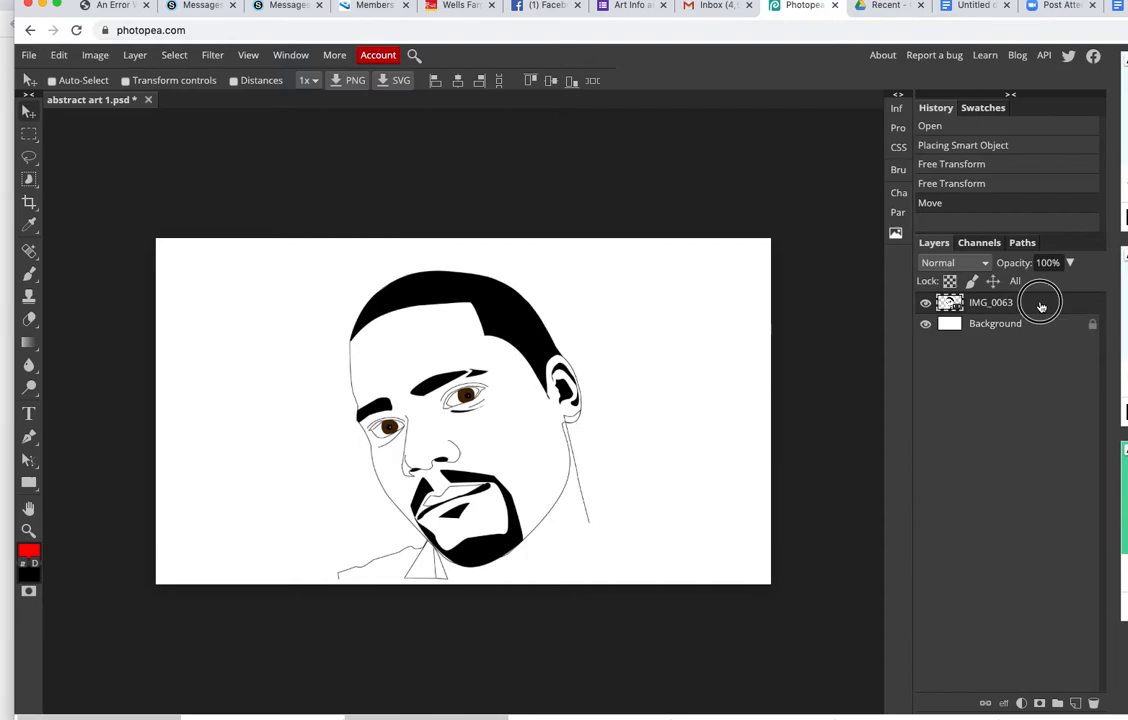
click(926, 304)
click(926, 304)
Step: Set up the Brush tool with black as the foreground color and rasterize the IMG_0063 smart object
click(35, 281)
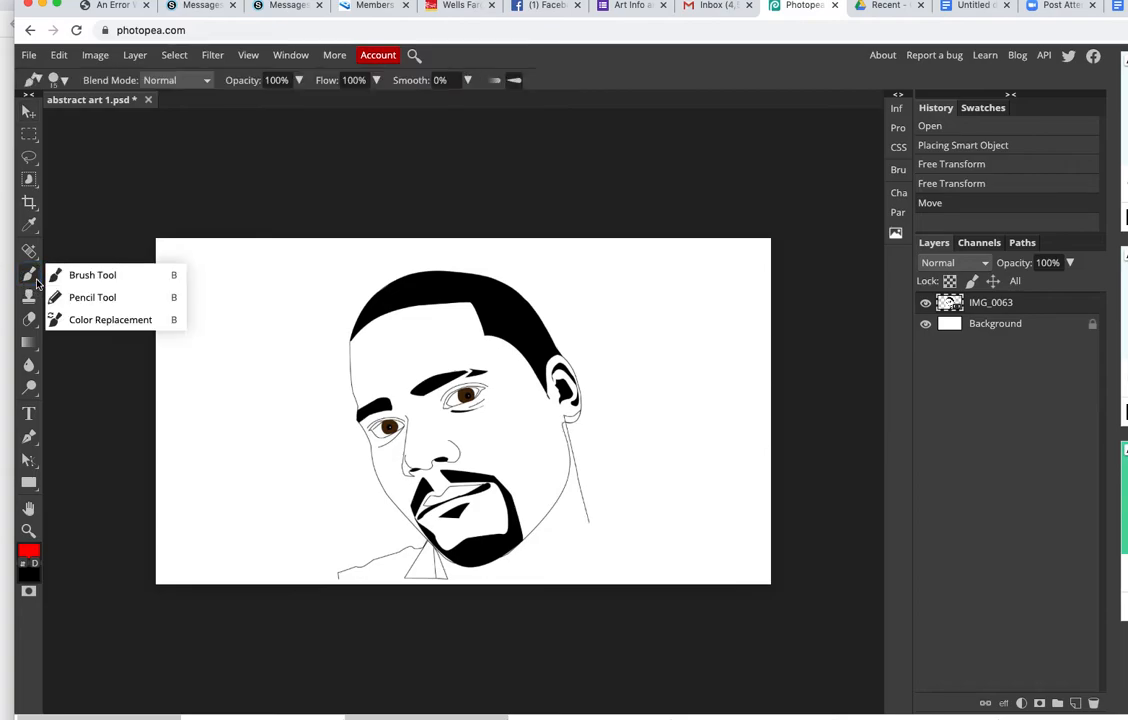
click(92, 280)
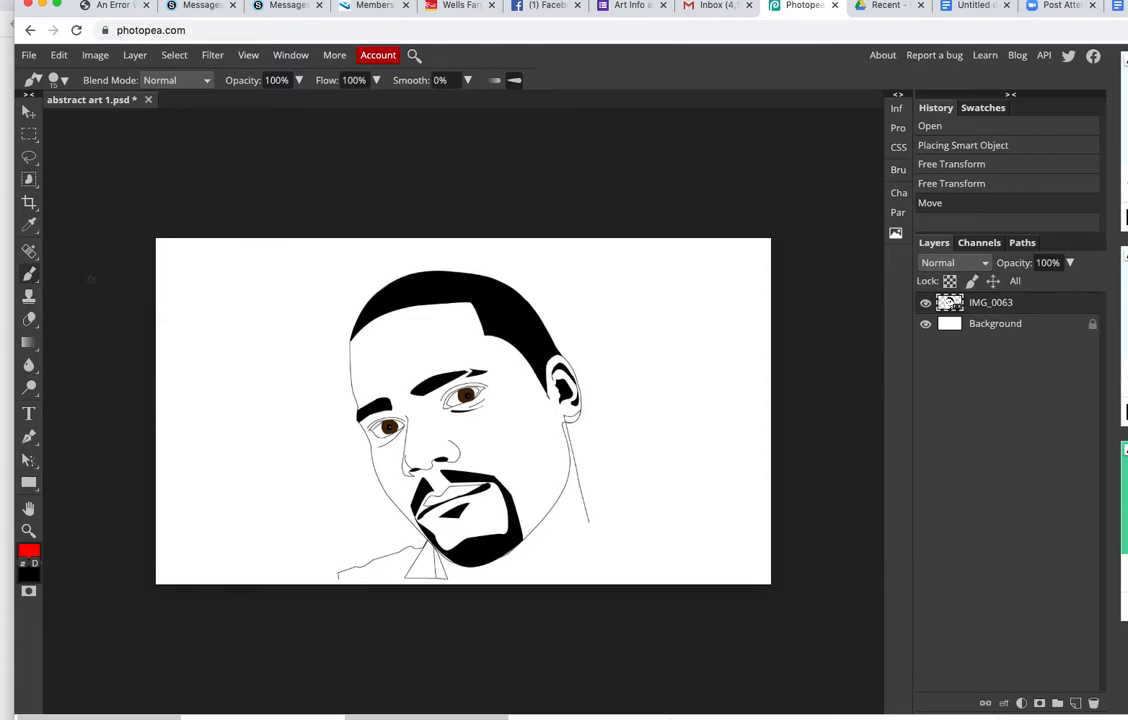
click(24, 565)
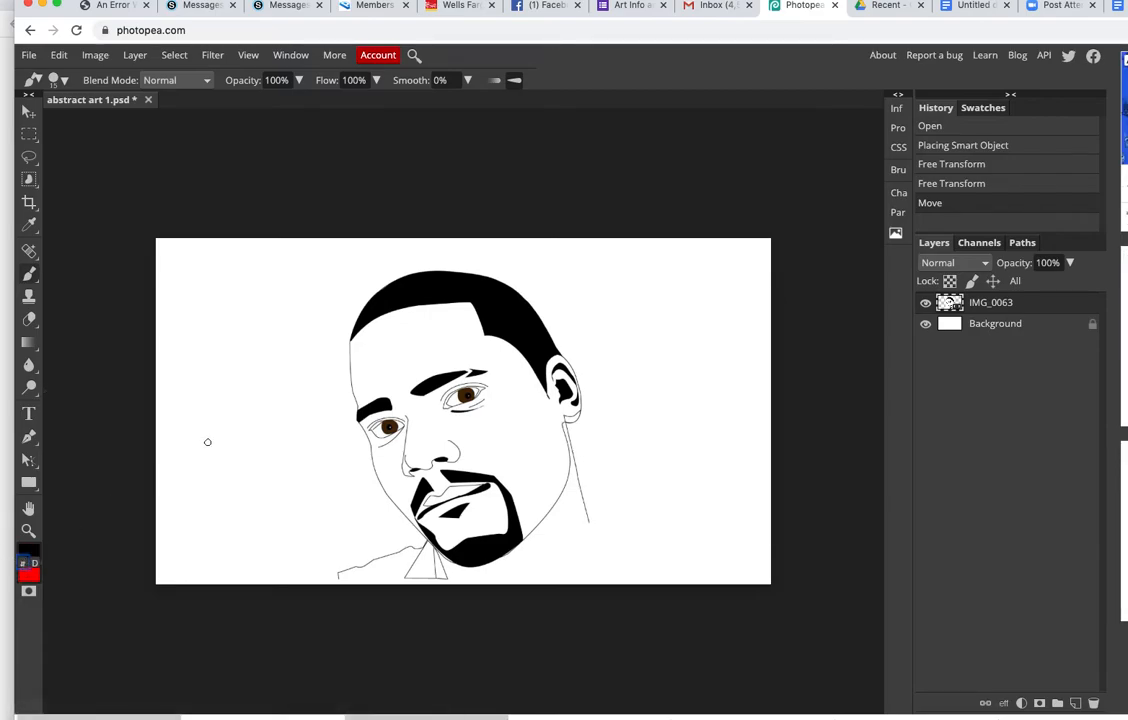
click(264, 240)
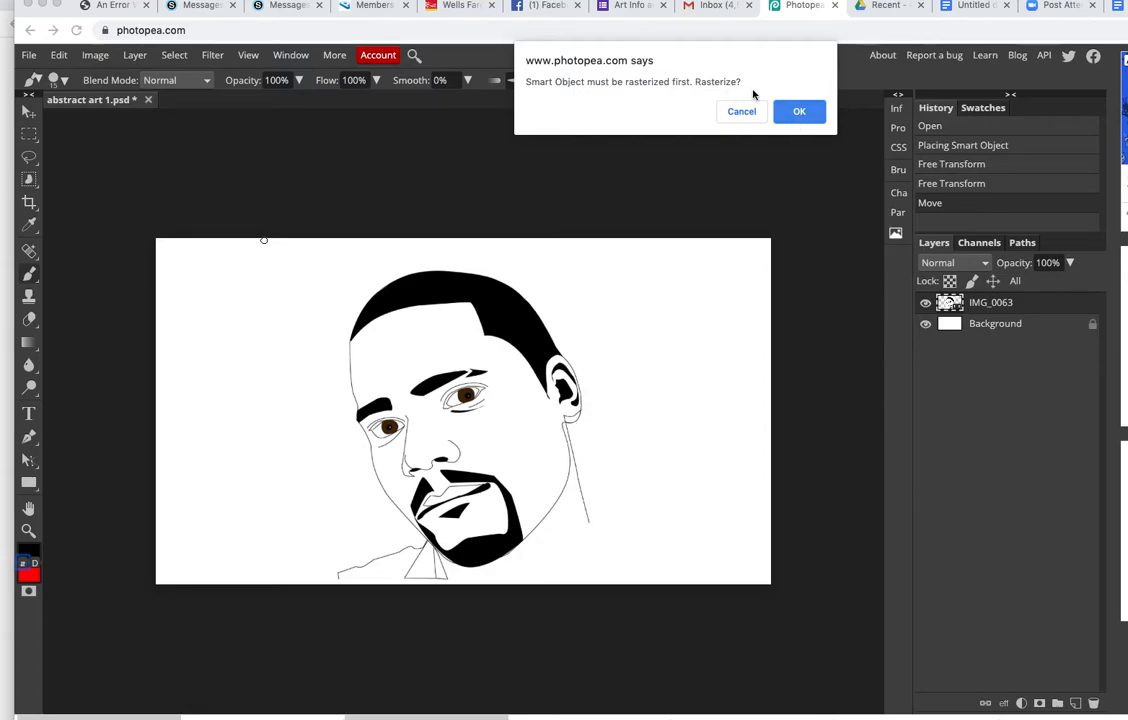
click(799, 112)
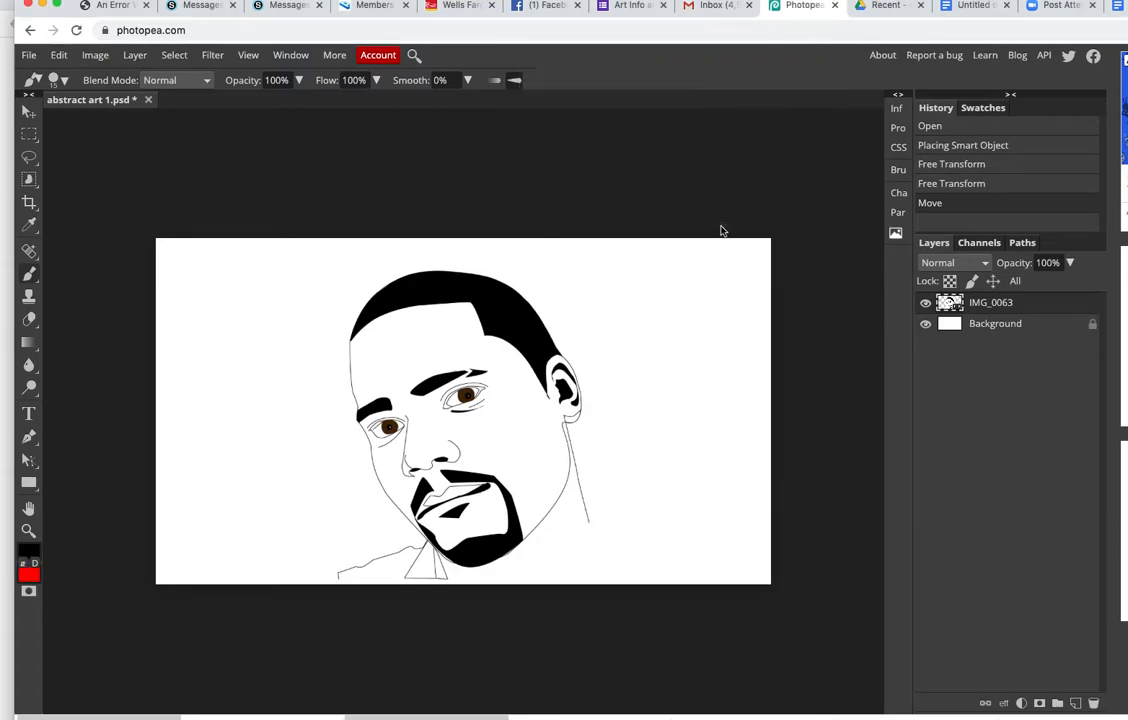
click(138, 55)
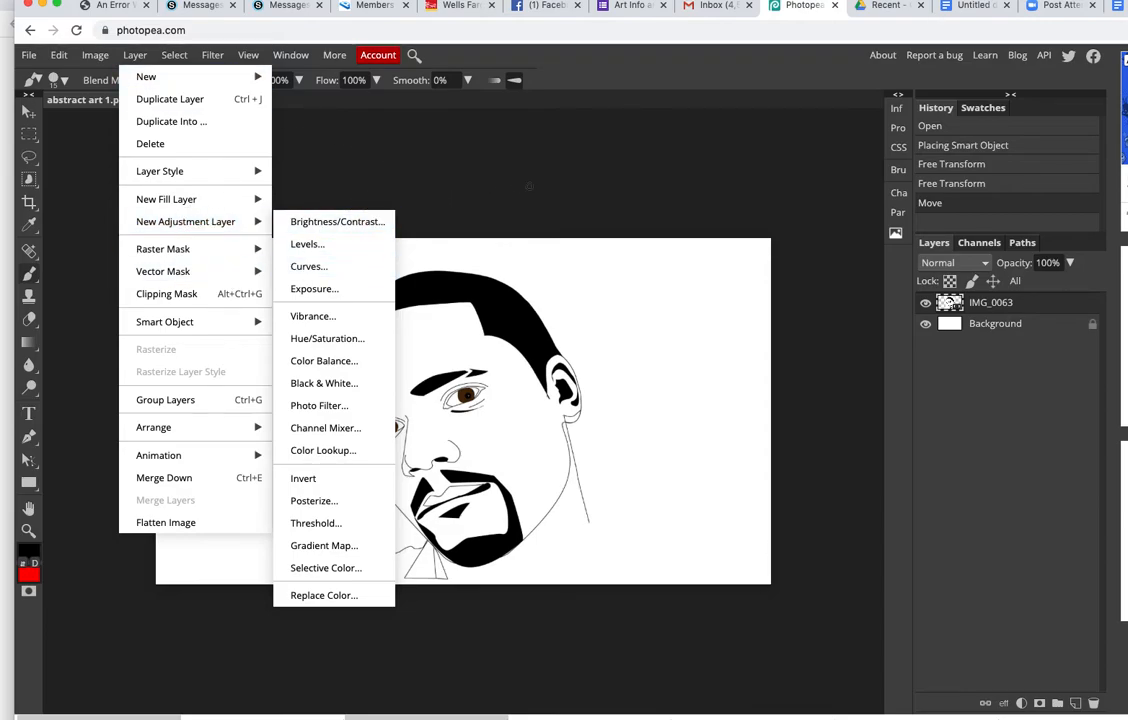
click(543, 189)
click(140, 55)
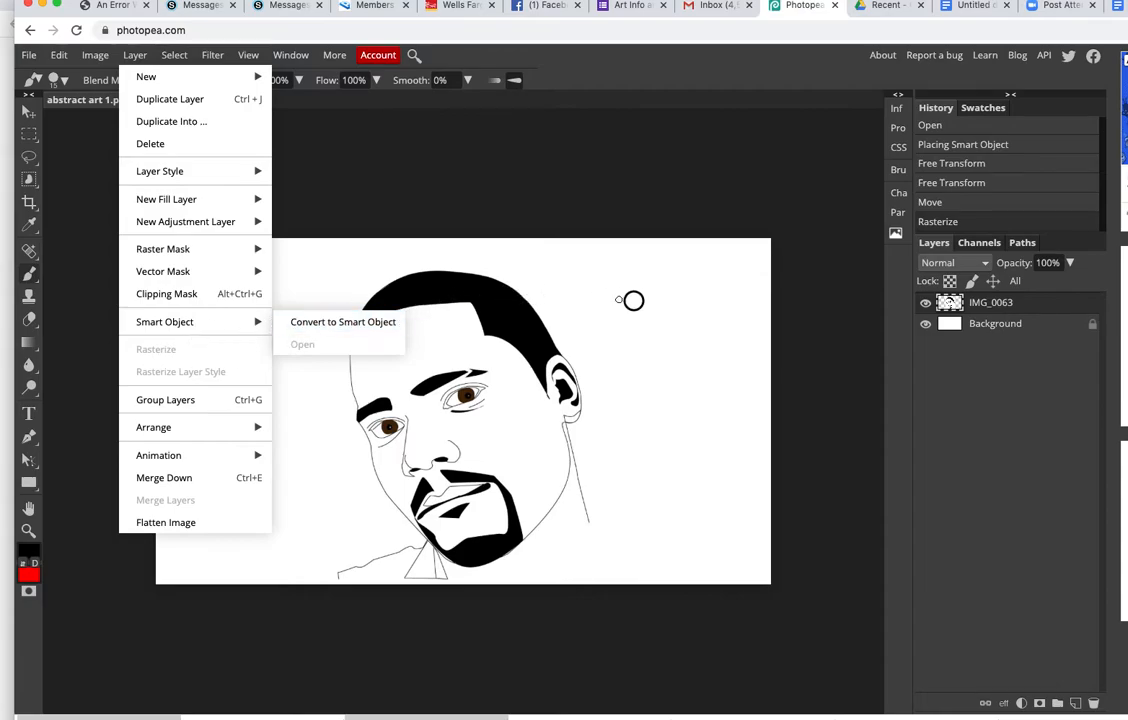
click(665, 274)
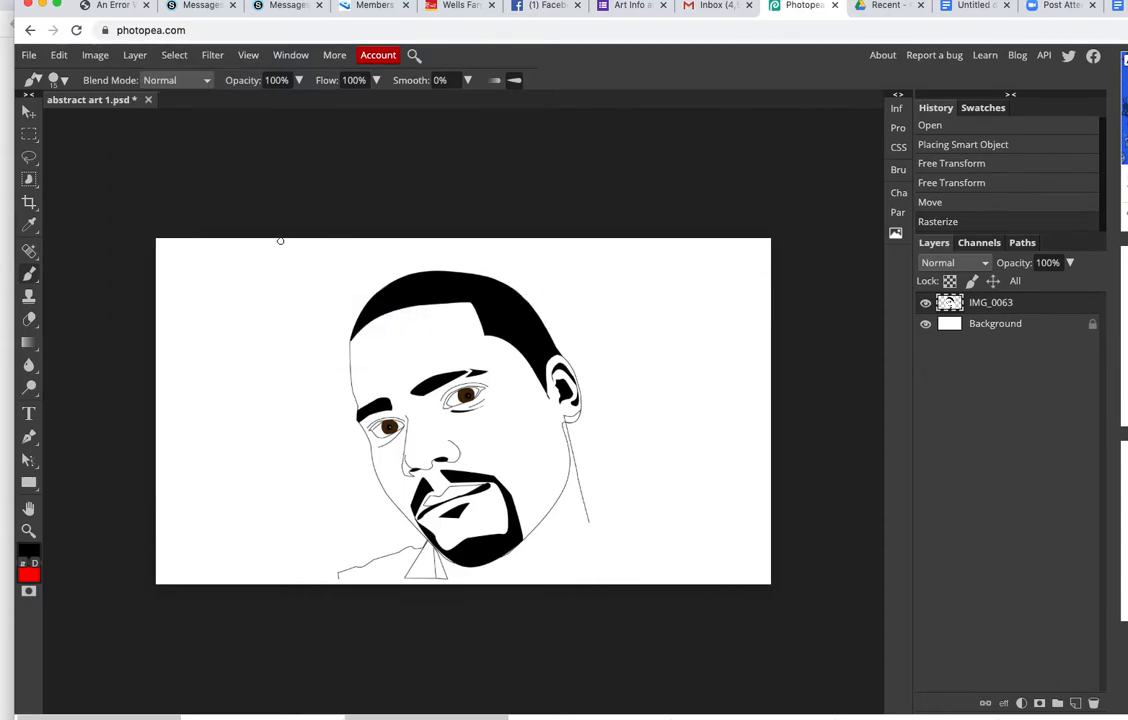
Step: Paint long looping black lines across the portrait and canvas, and revert the third stroke through the history
mouse_move(276, 243)
mouse_down()
mouse_move(288, 314)
mouse_move(342, 366)
mouse_move(405, 379)
mouse_move(515, 337)
mouse_move(593, 328)
mouse_move(658, 349)
mouse_move(786, 424)
mouse_up()
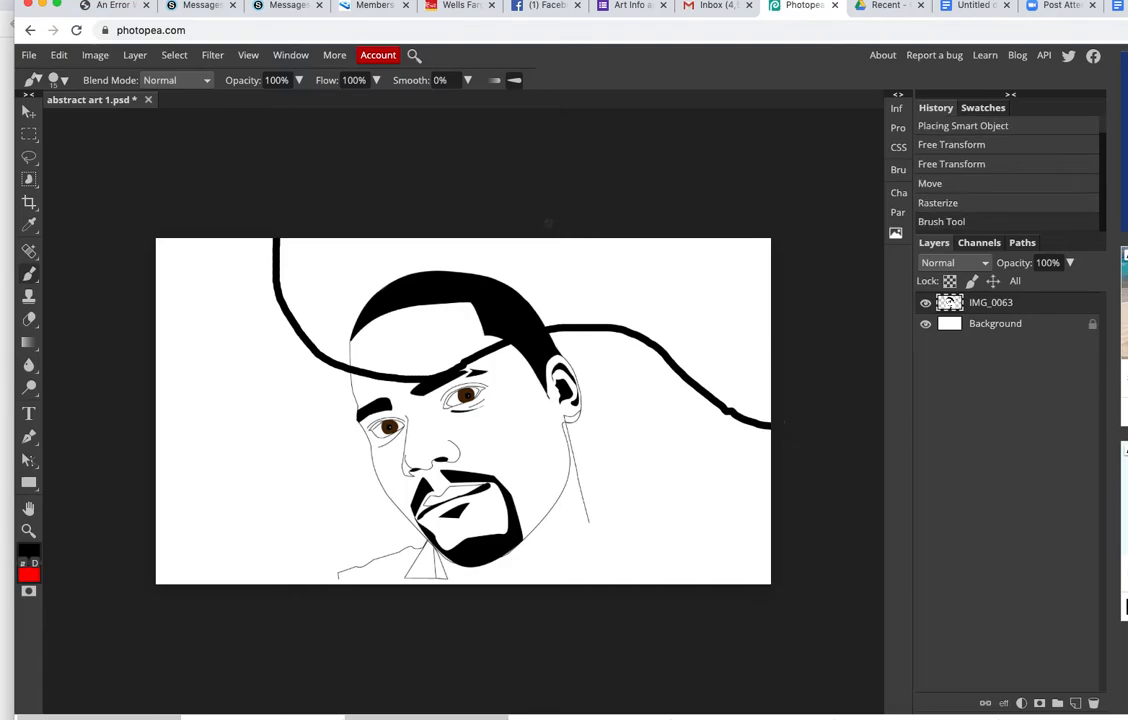
mouse_move(548, 222)
mouse_down()
mouse_move(657, 363)
mouse_move(597, 468)
mouse_move(445, 328)
mouse_move(569, 300)
mouse_move(551, 448)
mouse_move(149, 431)
mouse_move(49, 413)
mouse_up()
mouse_move(358, 228)
mouse_down()
mouse_move(279, 324)
mouse_move(263, 425)
mouse_move(278, 477)
mouse_move(367, 521)
mouse_move(633, 426)
mouse_move(707, 449)
mouse_move(736, 491)
mouse_move(799, 655)
mouse_up()
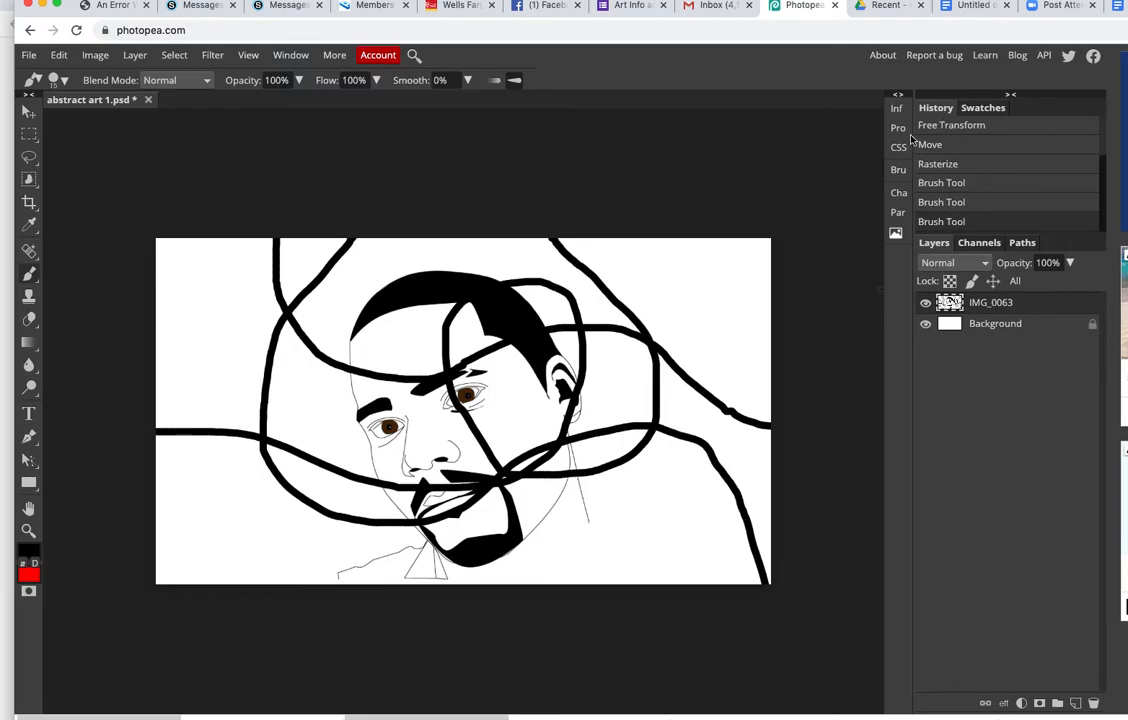
click(957, 203)
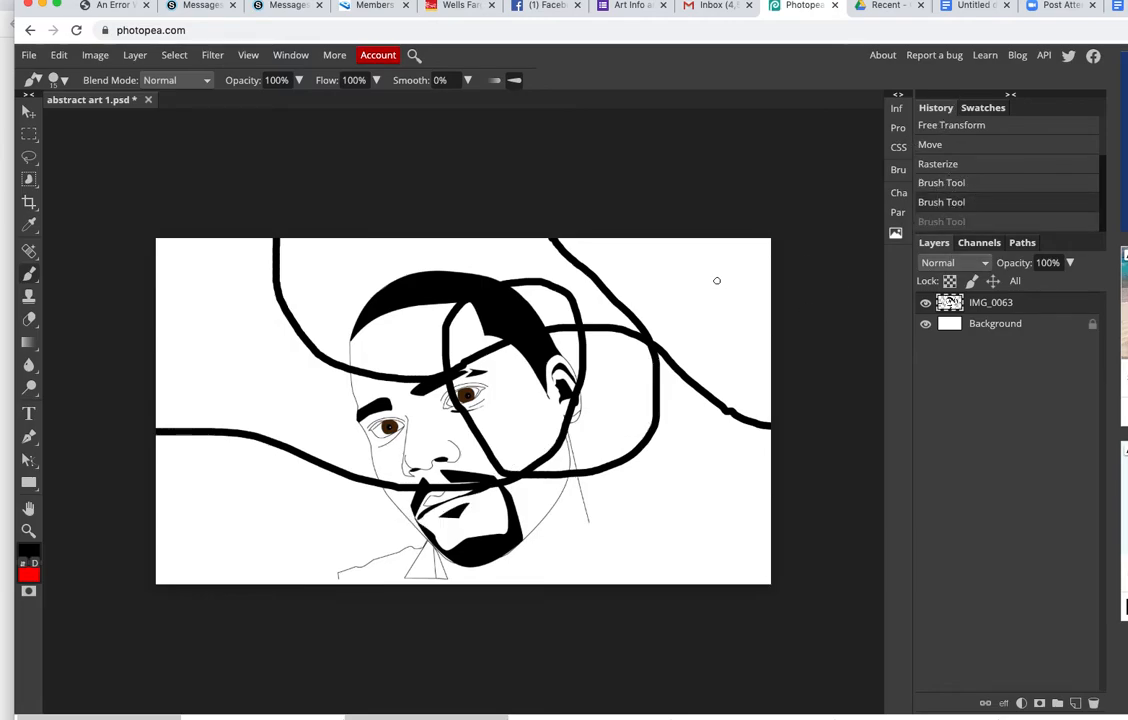
Step: Paint more winding black lines across the canvas and extend the portrait's neck line down to the nearby stroke
mouse_move(710, 236)
mouse_down()
mouse_move(720, 322)
mouse_move(670, 443)
mouse_move(632, 632)
mouse_move(580, 610)
mouse_up()
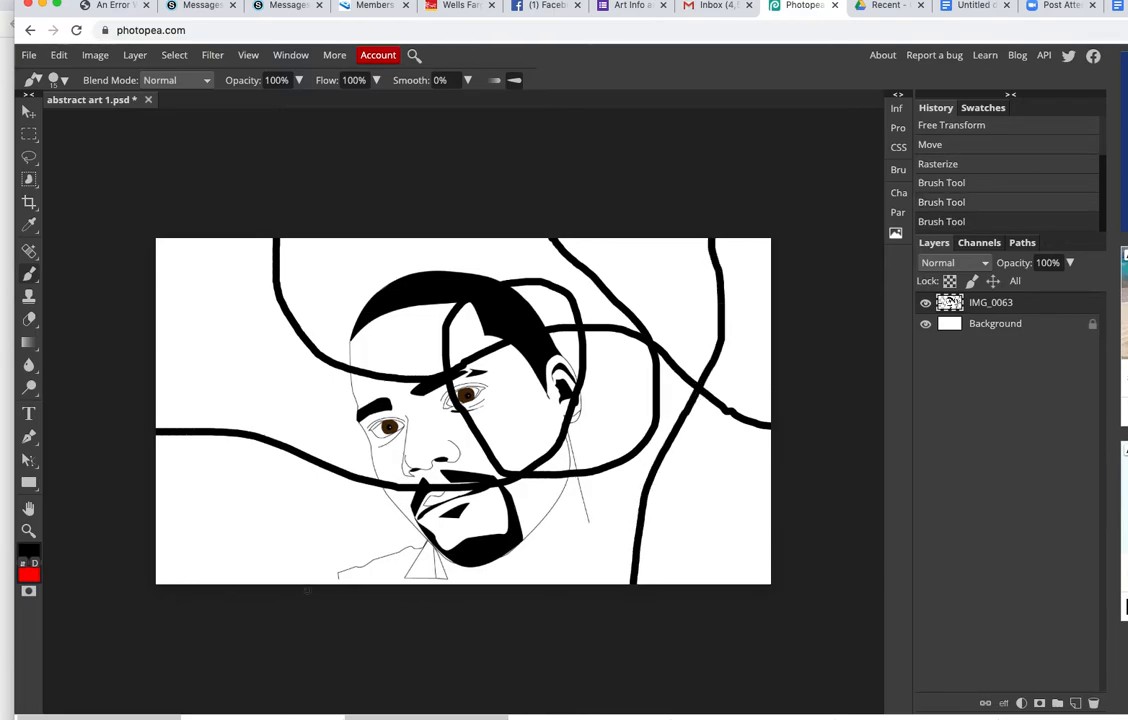
mouse_move(258, 585)
mouse_down()
mouse_move(220, 473)
mouse_move(247, 389)
mouse_move(293, 319)
mouse_move(341, 285)
mouse_move(384, 227)
mouse_move(395, 171)
mouse_up()
mouse_move(167, 214)
mouse_down()
mouse_move(172, 317)
mouse_move(201, 426)
mouse_move(307, 465)
mouse_move(418, 483)
mouse_move(515, 554)
mouse_move(564, 562)
mouse_move(700, 532)
mouse_move(838, 541)
mouse_up()
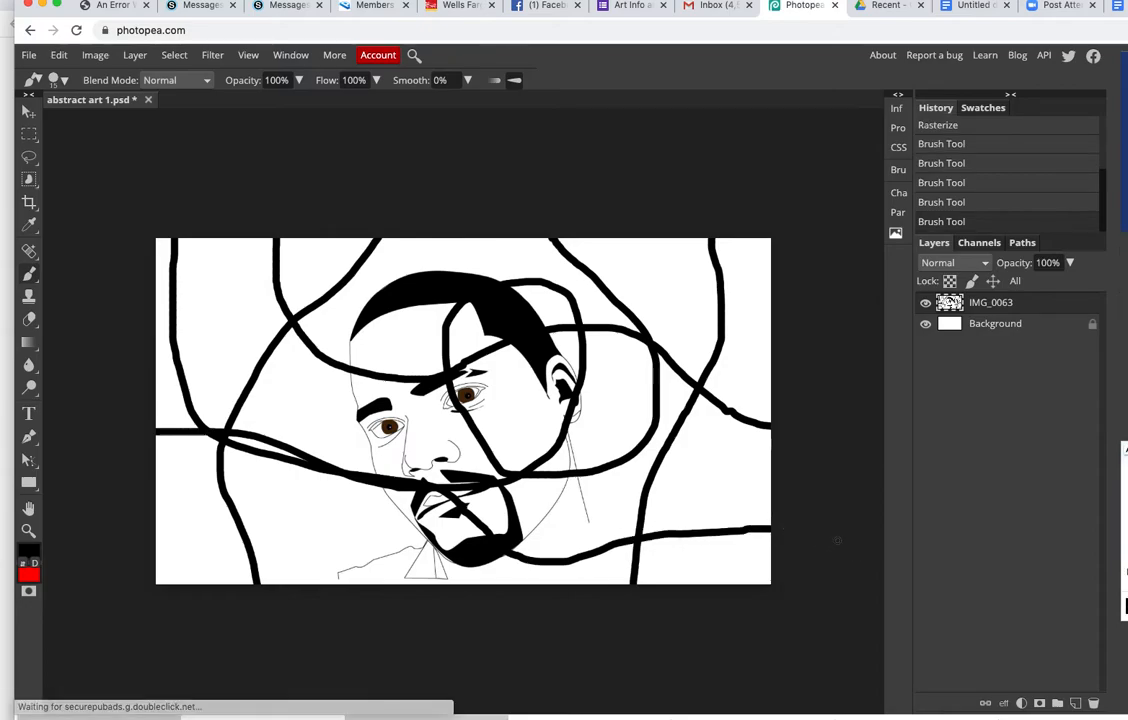
mouse_move(608, 233)
mouse_down()
mouse_move(610, 449)
mouse_move(506, 500)
mouse_move(363, 520)
mouse_move(347, 541)
mouse_move(352, 572)
mouse_up()
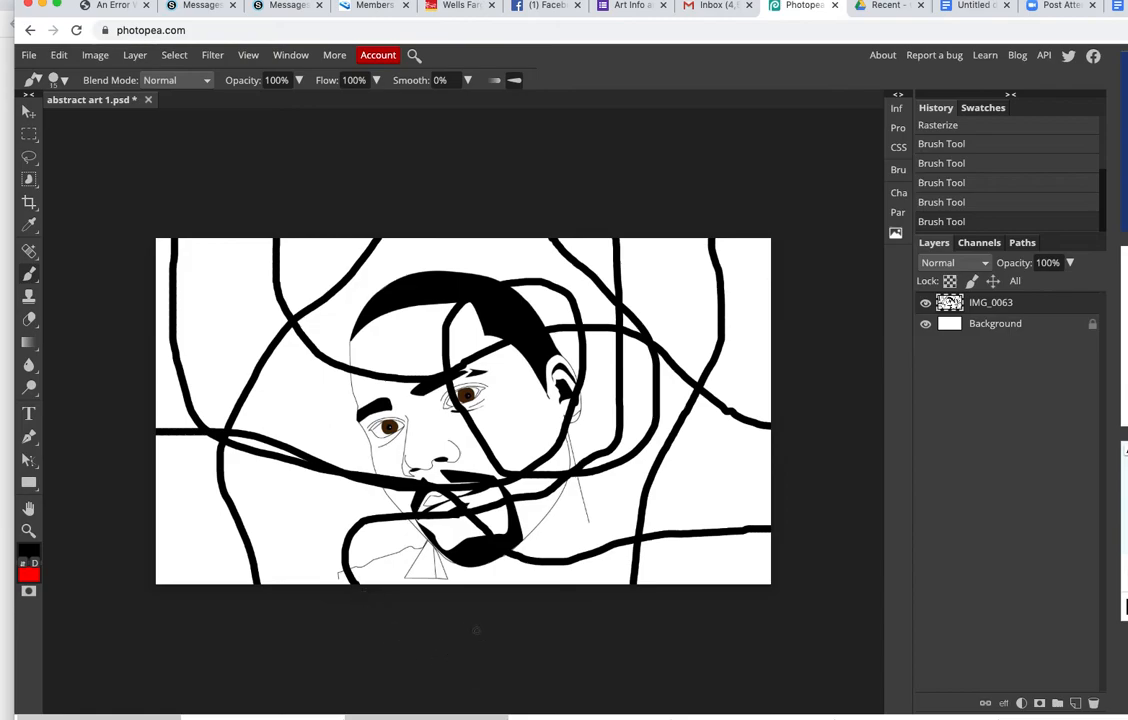
mouse_move(230, 248)
mouse_down()
mouse_move(233, 350)
mouse_move(306, 406)
mouse_move(345, 397)
mouse_move(477, 235)
mouse_move(552, 224)
mouse_up()
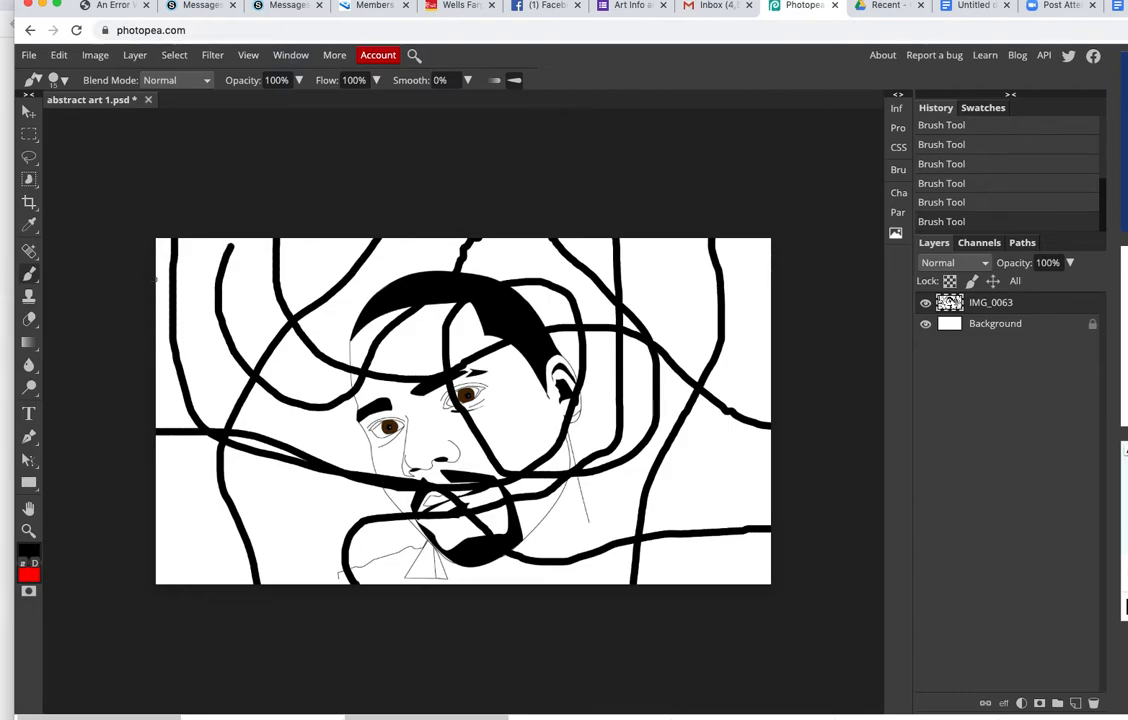
mouse_move(322, 236)
mouse_down()
mouse_move(270, 252)
mouse_move(229, 276)
mouse_move(215, 330)
mouse_move(249, 420)
mouse_move(297, 470)
mouse_move(299, 611)
mouse_up()
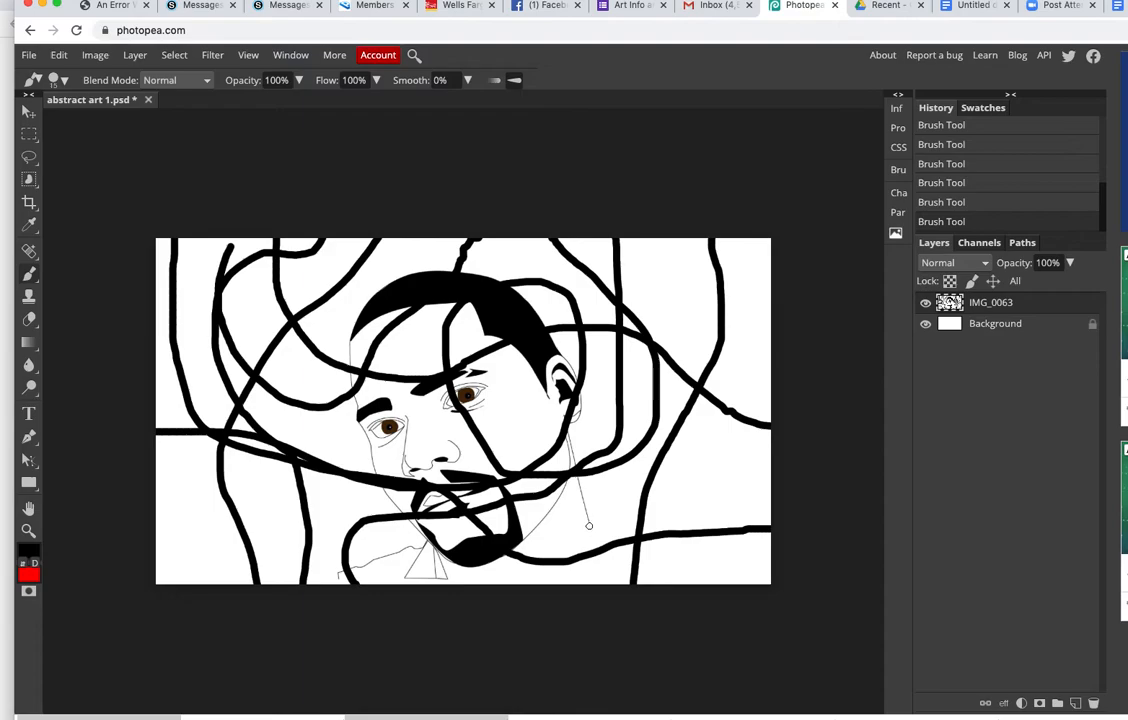
drag(588, 524, 593, 550)
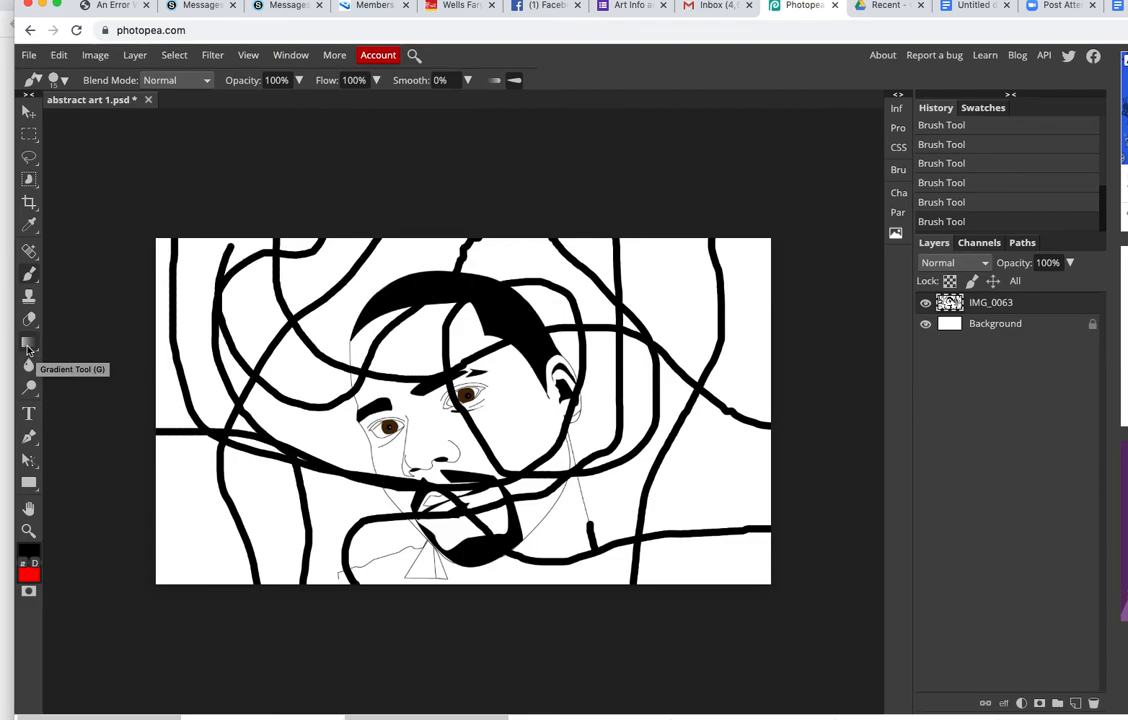
Step: Set up the Paint Bucket tool with bright green 53ff1e as the foreground color
right_click(36, 350)
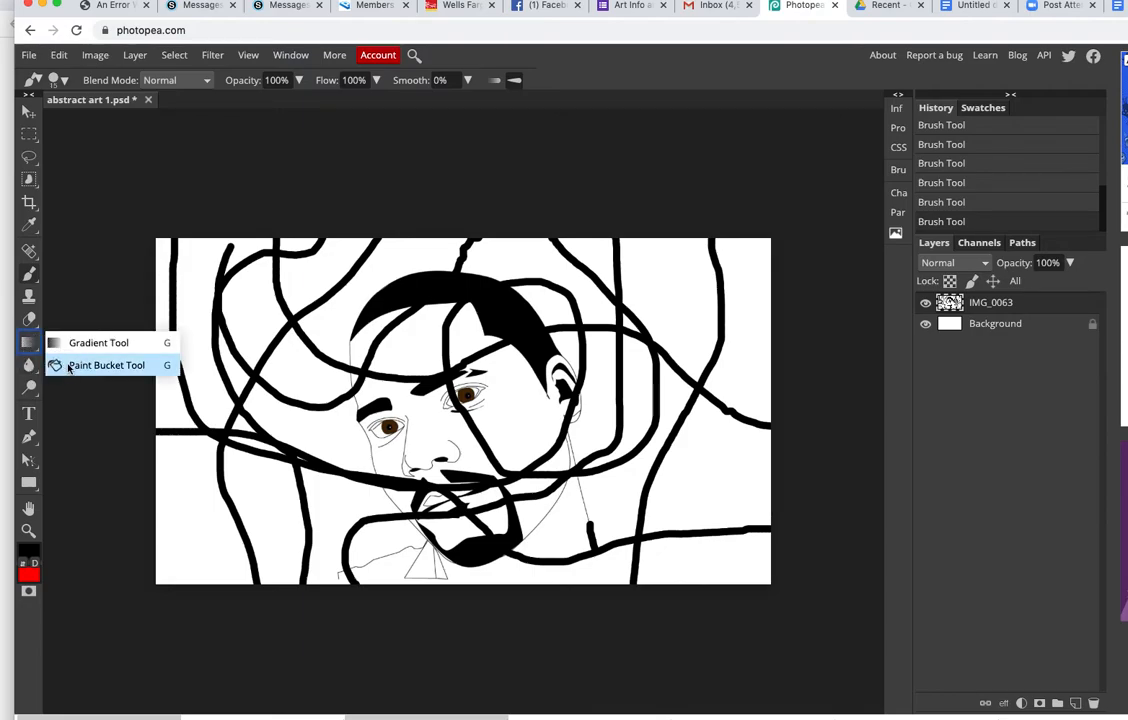
click(100, 365)
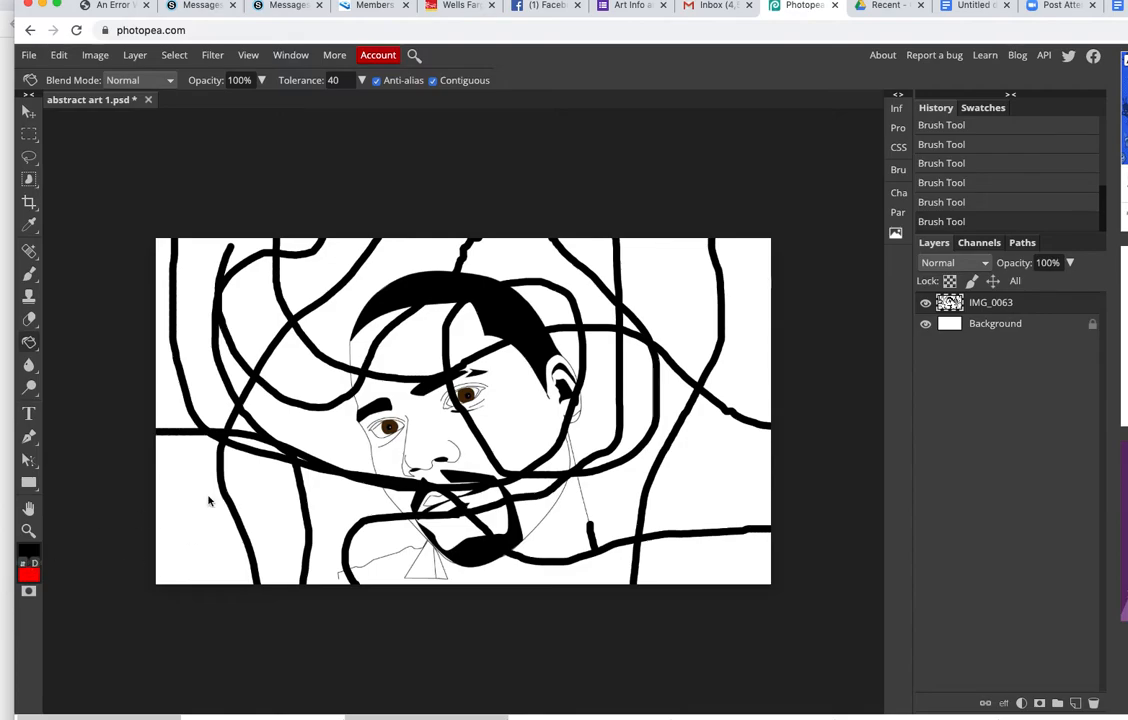
click(24, 565)
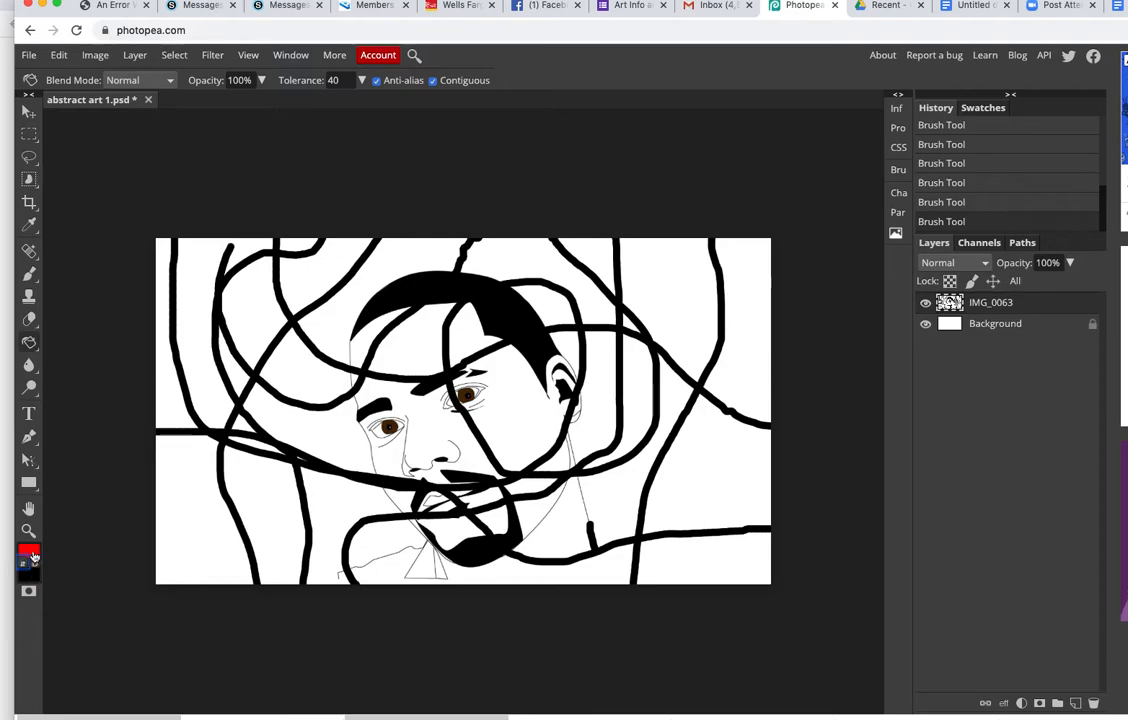
click(31, 553)
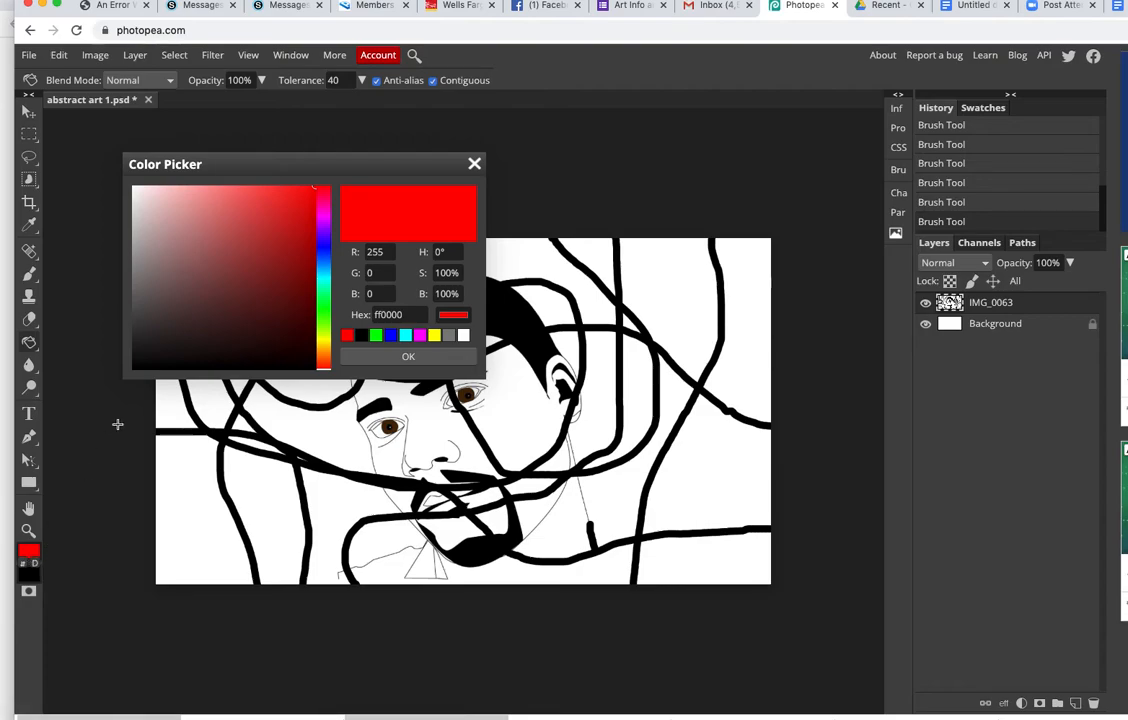
click(323, 297)
drag(323, 300, 322, 292)
mouse_move(310, 200)
mouse_down()
mouse_move(263, 308)
mouse_move(237, 321)
mouse_move(322, 264)
mouse_move(258, 228)
mouse_move(160, 205)
mouse_move(190, 226)
mouse_move(218, 198)
mouse_move(263, 180)
mouse_move(283, 187)
mouse_up()
mouse_move(322, 292)
mouse_down()
mouse_move(323, 325)
mouse_move(322, 316)
mouse_up()
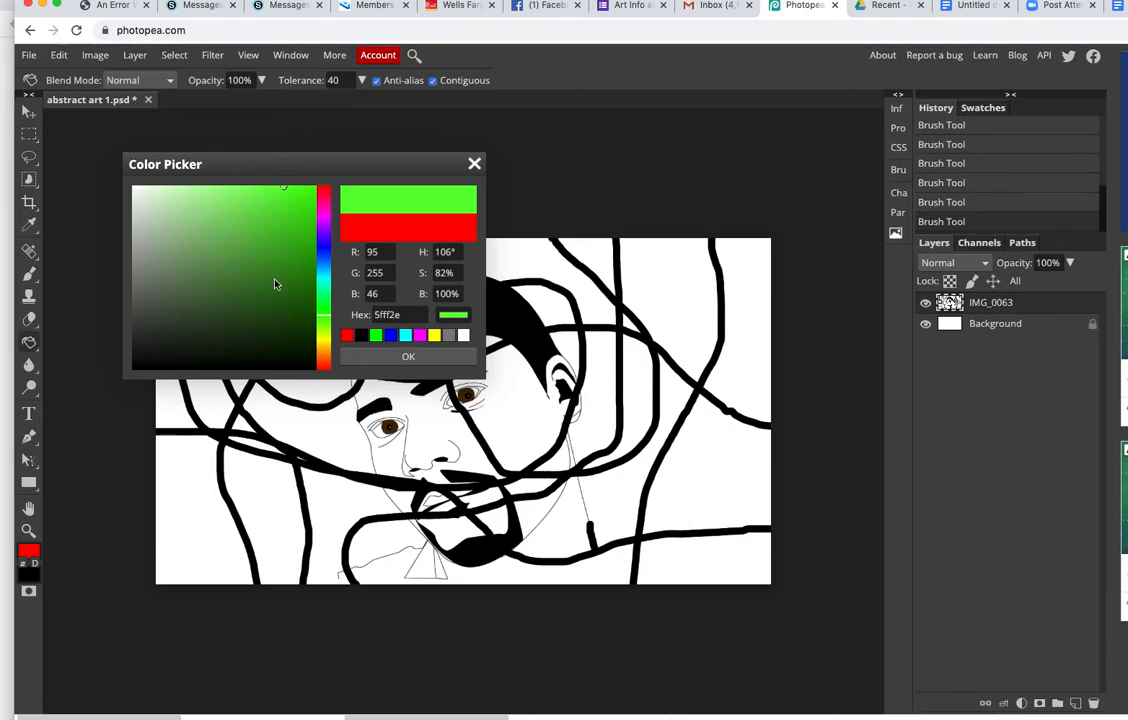
mouse_move(284, 186)
mouse_down()
mouse_move(262, 201)
mouse_move(294, 186)
mouse_up()
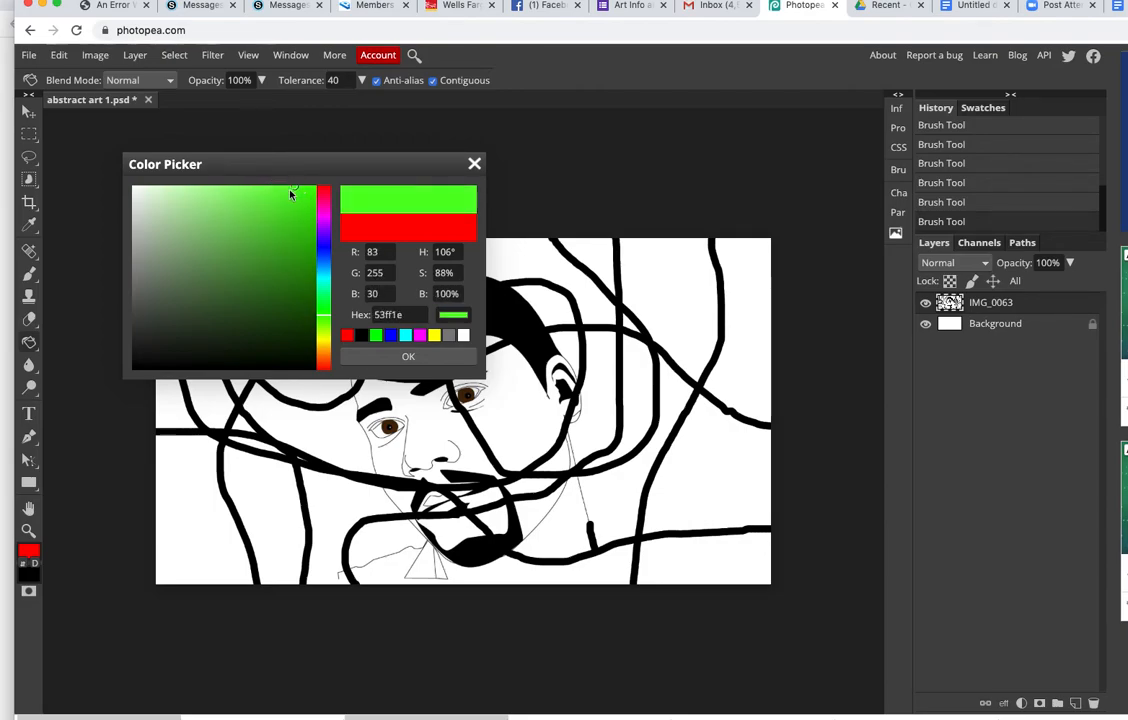
click(408, 357)
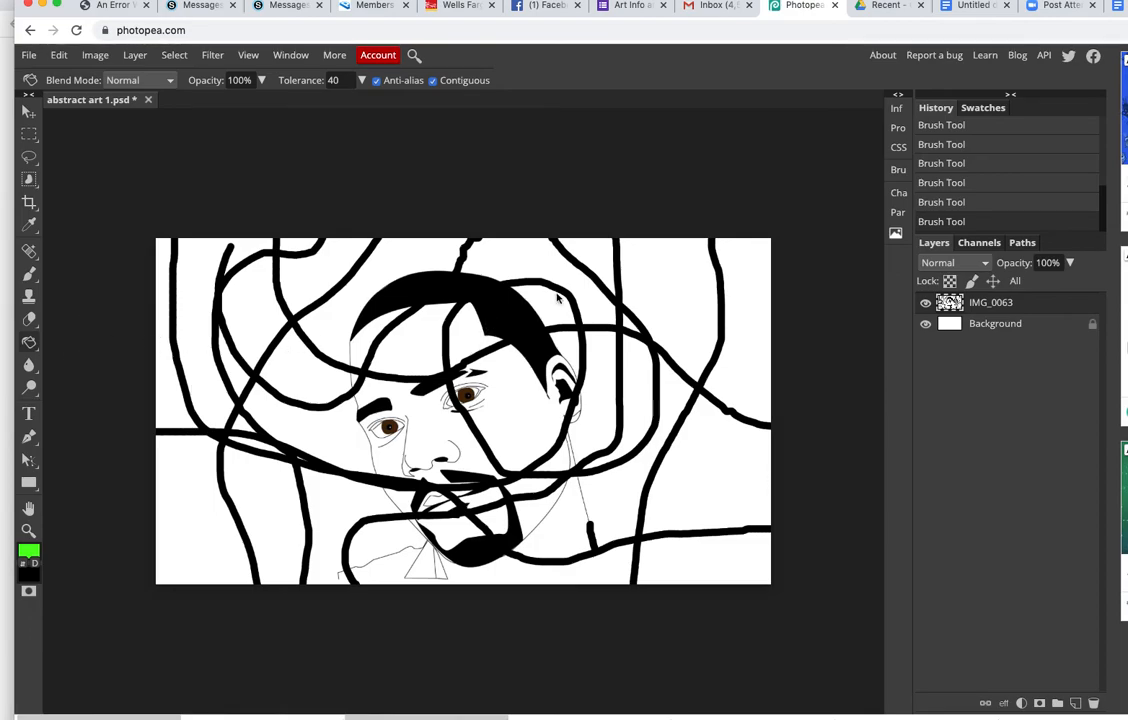
Step: Fill seven sections with green: two near the right edge, the collar triangle, lower-left strip, upper-left band, forehead wedge and temple sliver
click(681, 298)
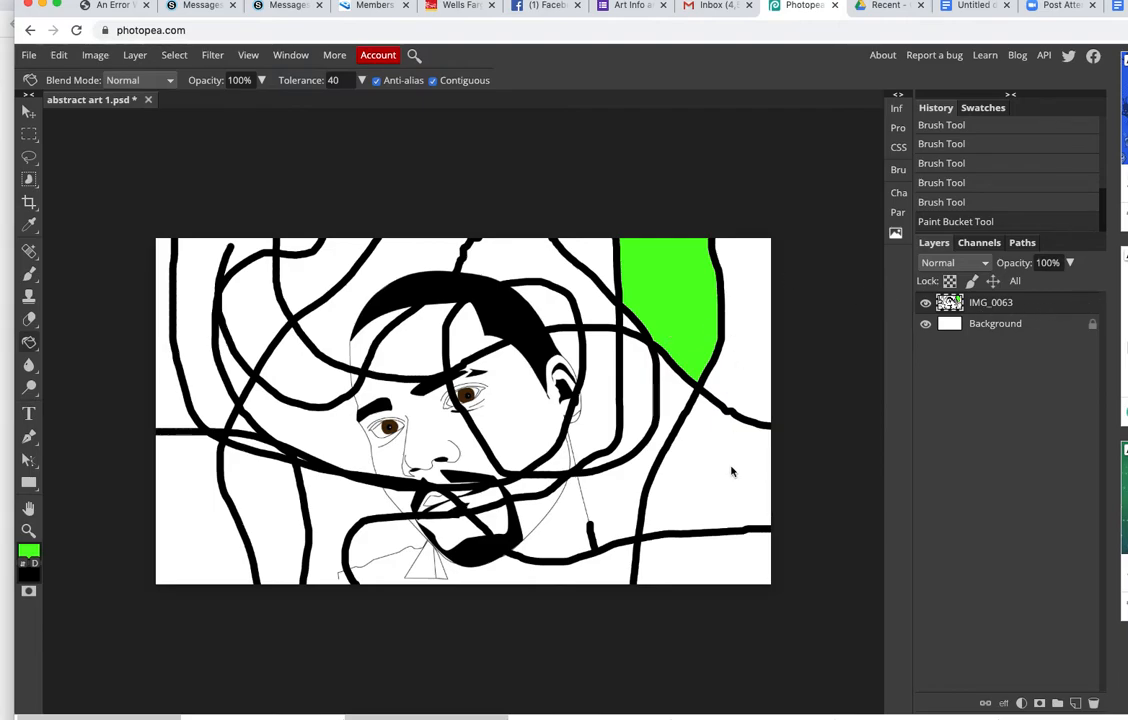
click(698, 457)
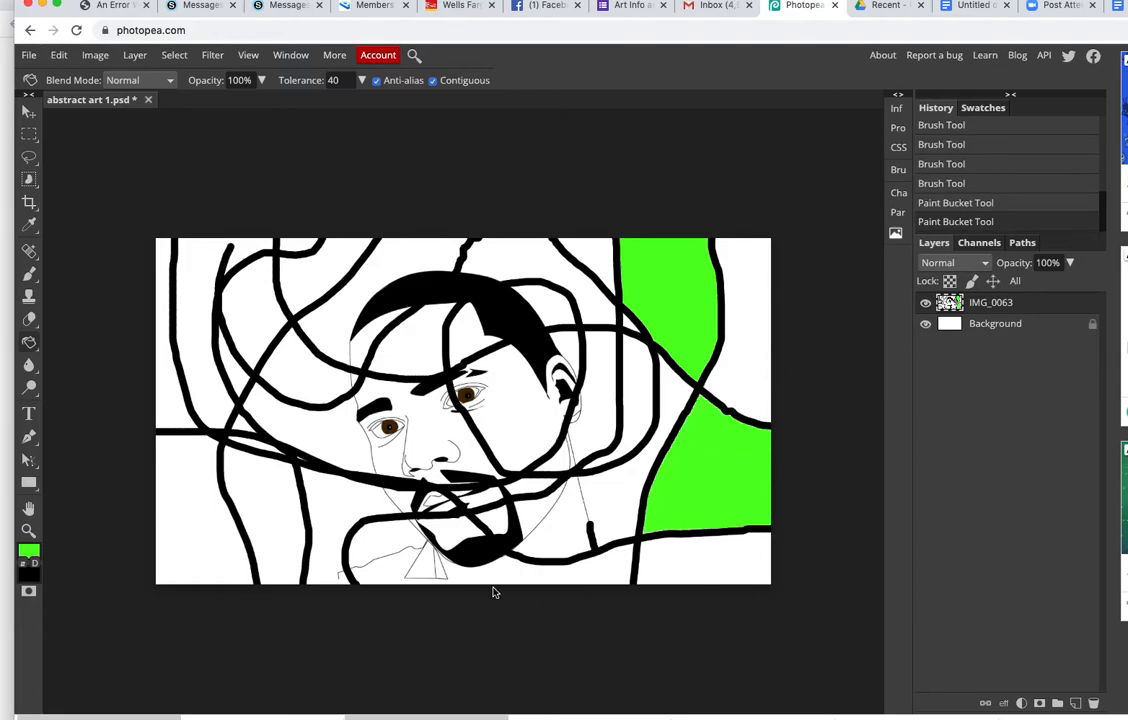
click(428, 573)
click(333, 508)
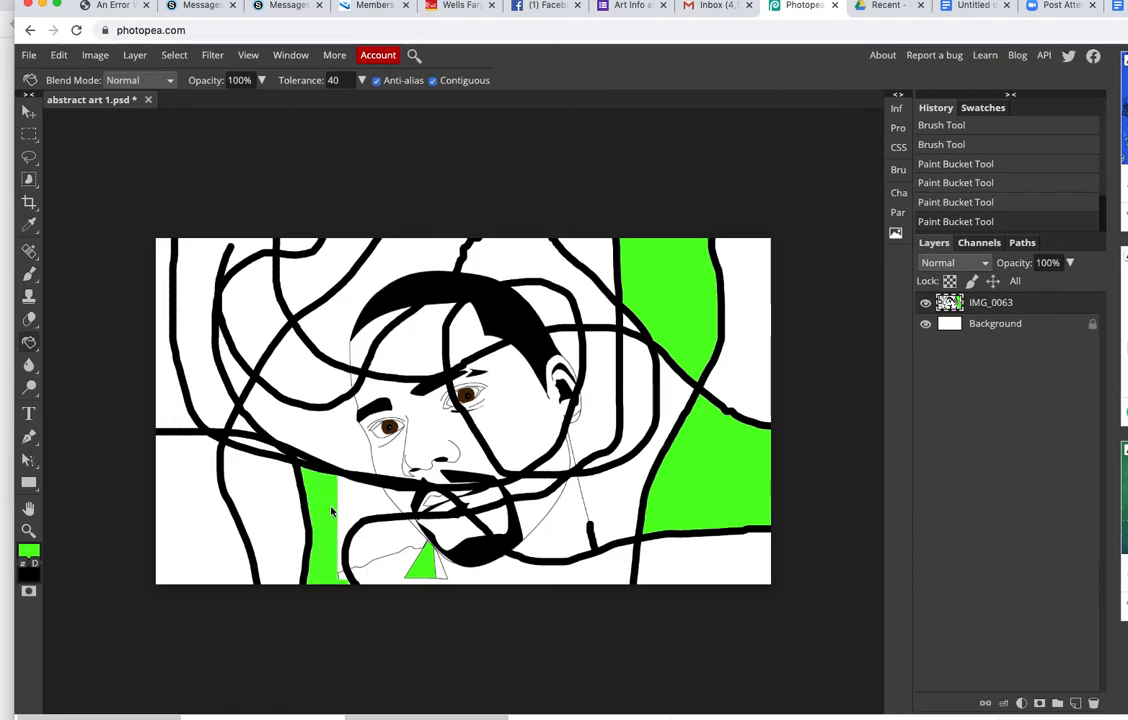
click(228, 243)
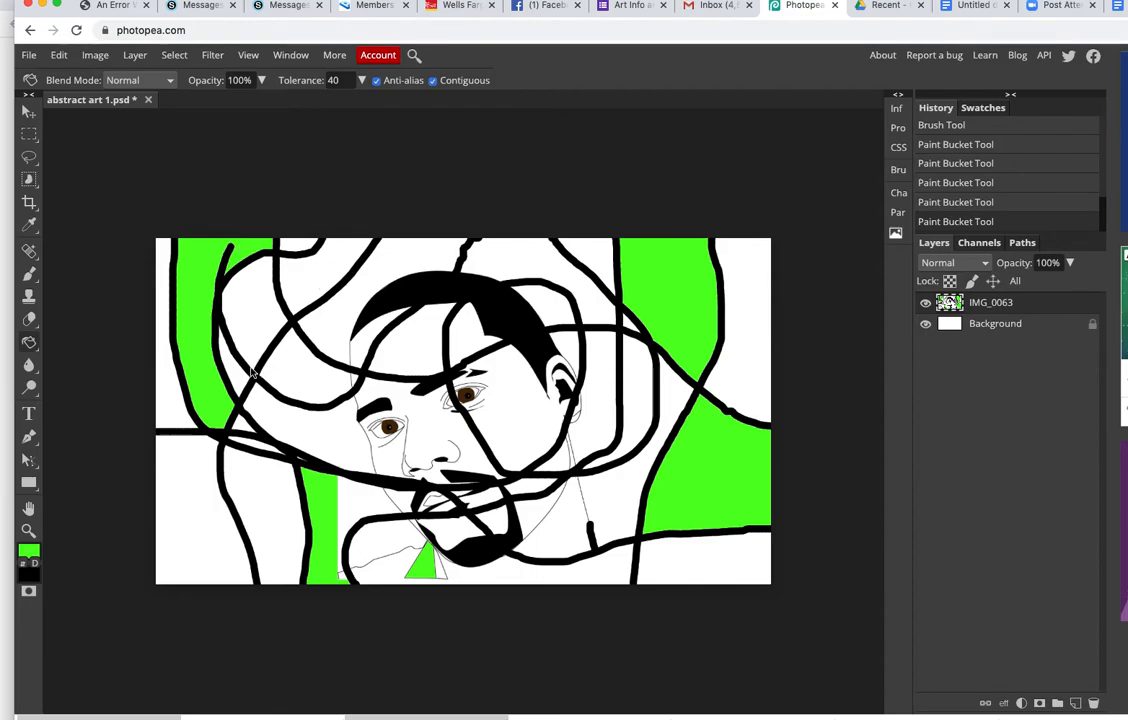
click(474, 336)
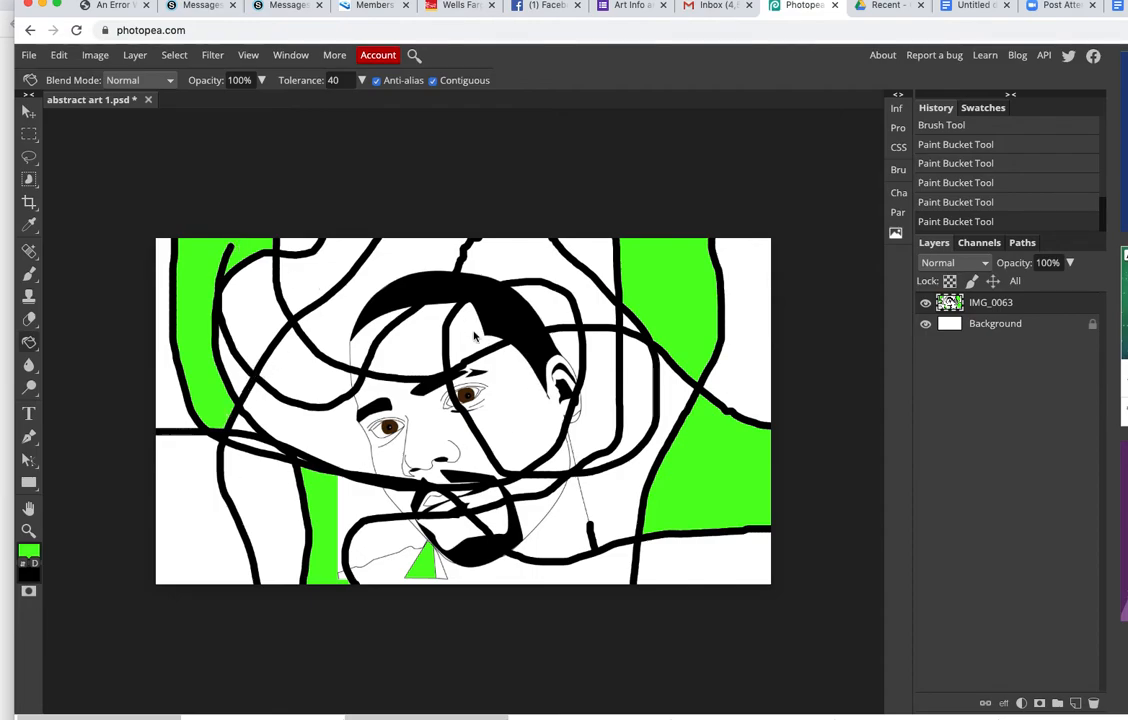
click(355, 381)
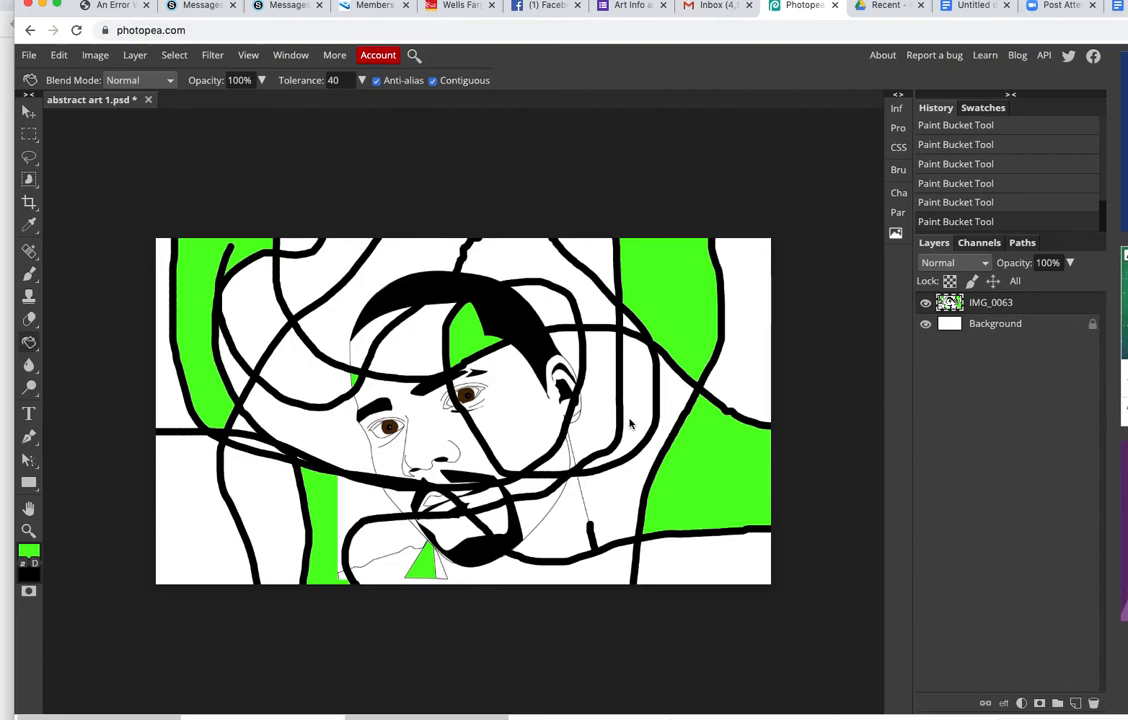
Step: Change the foreground color to bright blue 00b7fd
click(28, 550)
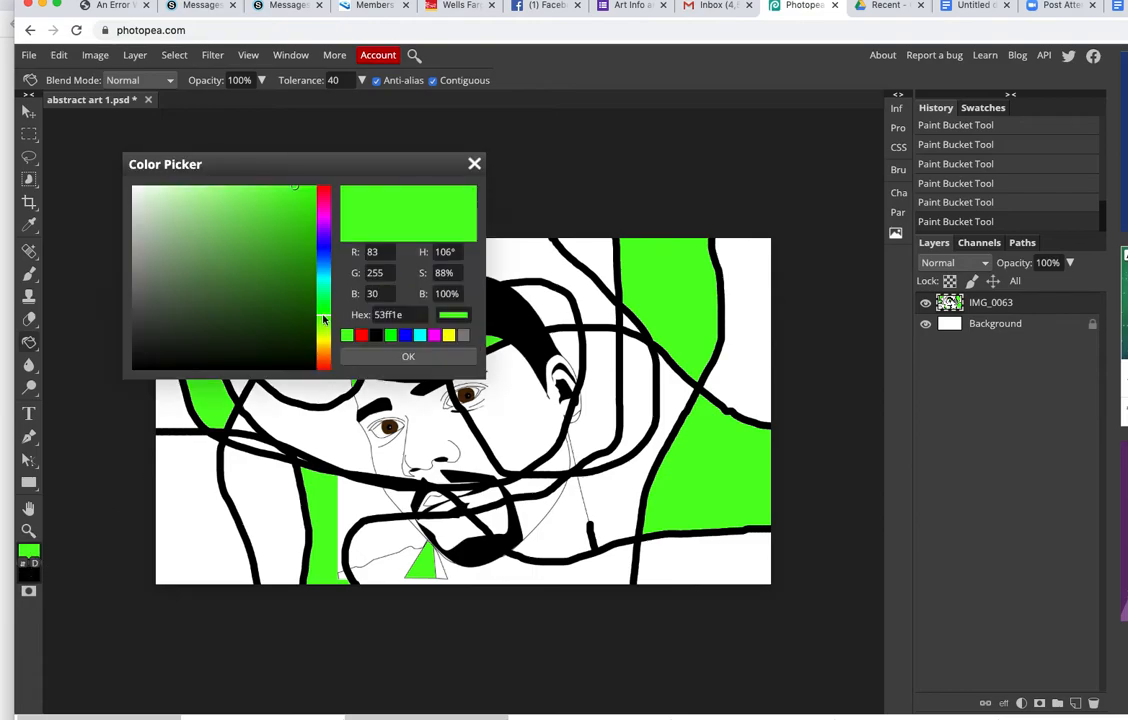
drag(323, 318, 329, 283)
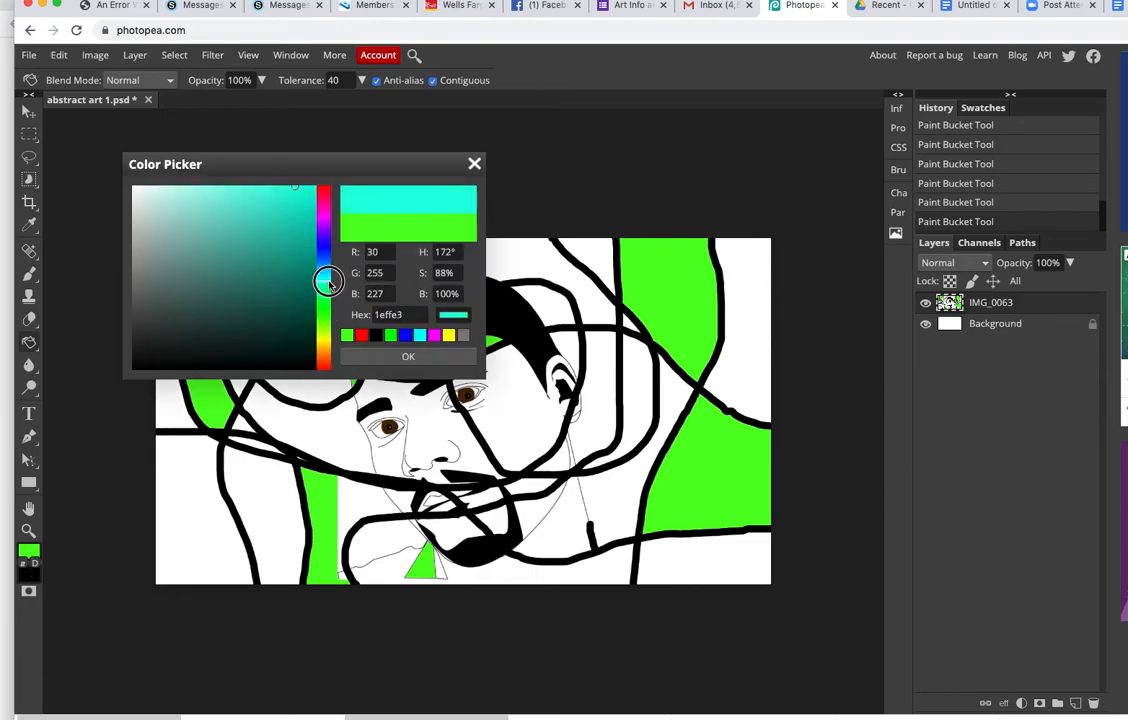
drag(292, 188, 319, 187)
drag(323, 281, 327, 272)
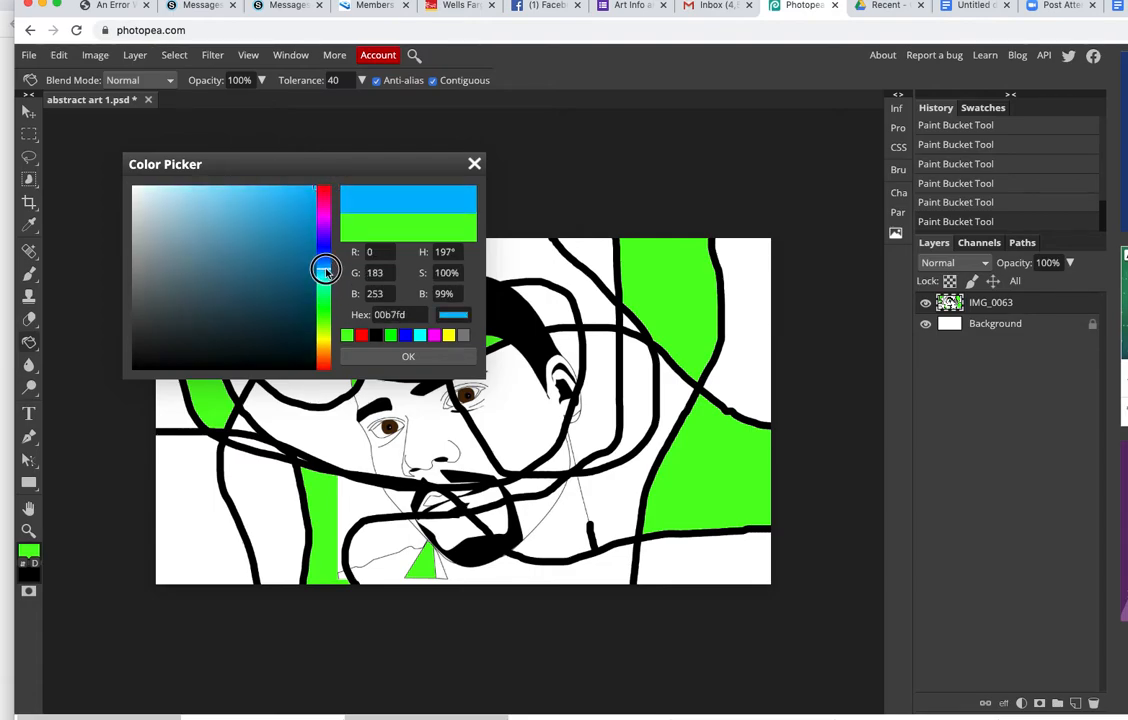
click(384, 357)
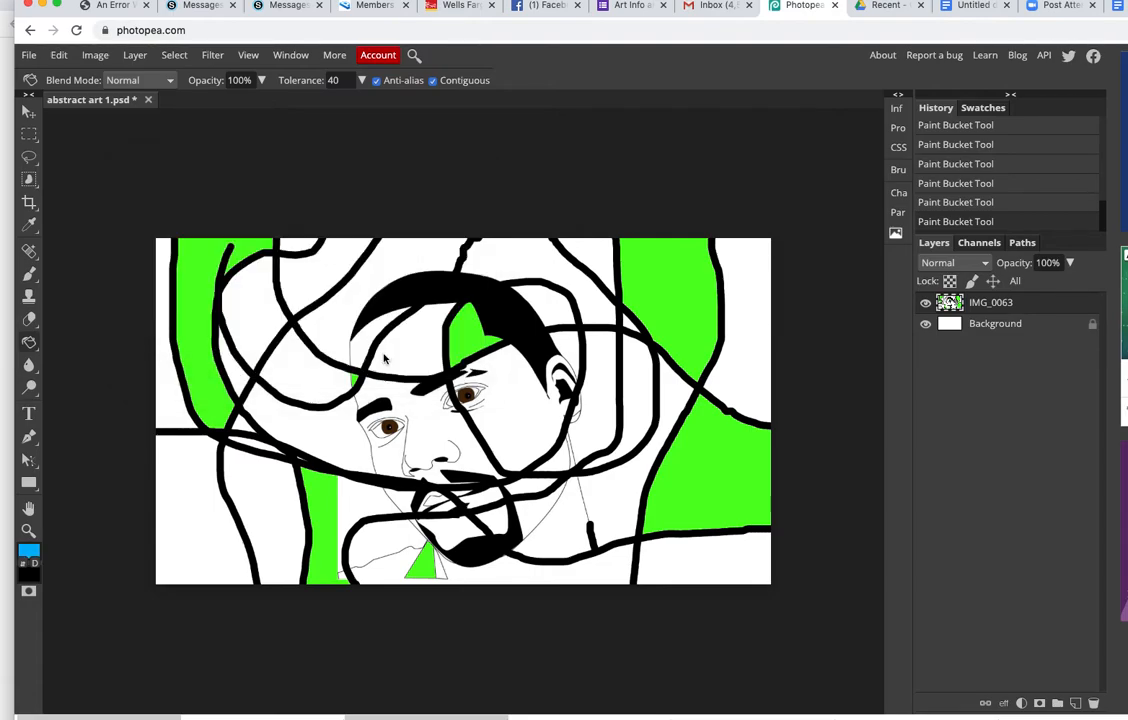
Step: Fill the upper-right edge section, the strip beside the ear and the loop beside the temple with blue, including their leftover white slivers
click(748, 352)
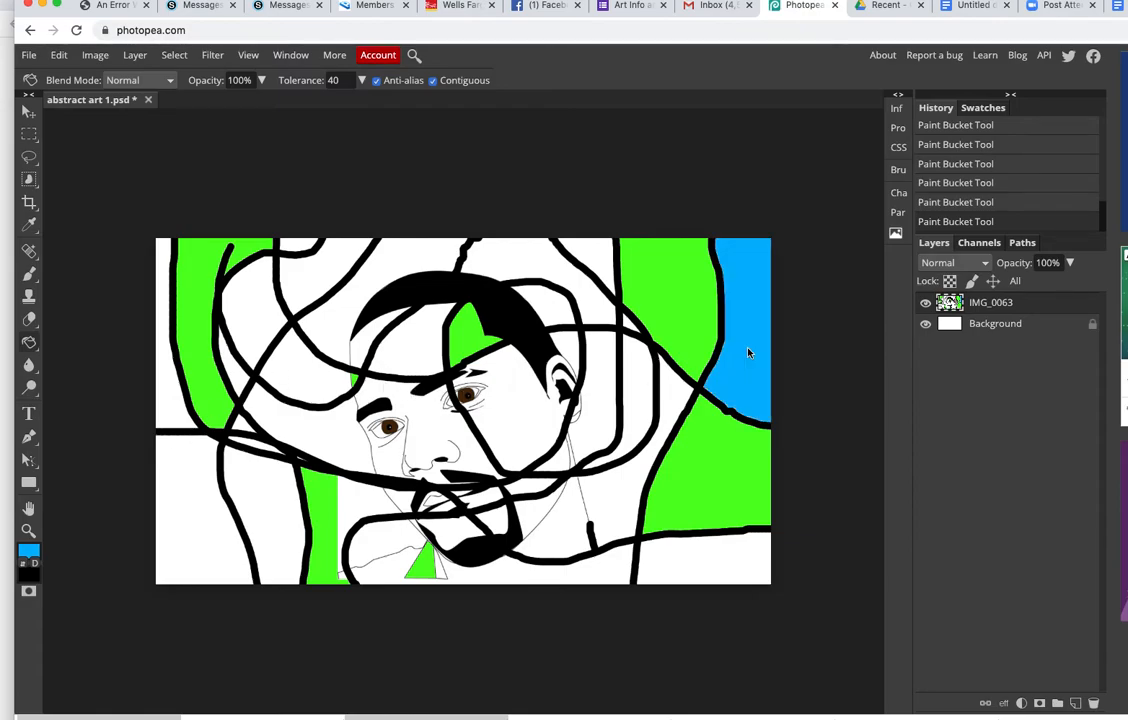
click(600, 418)
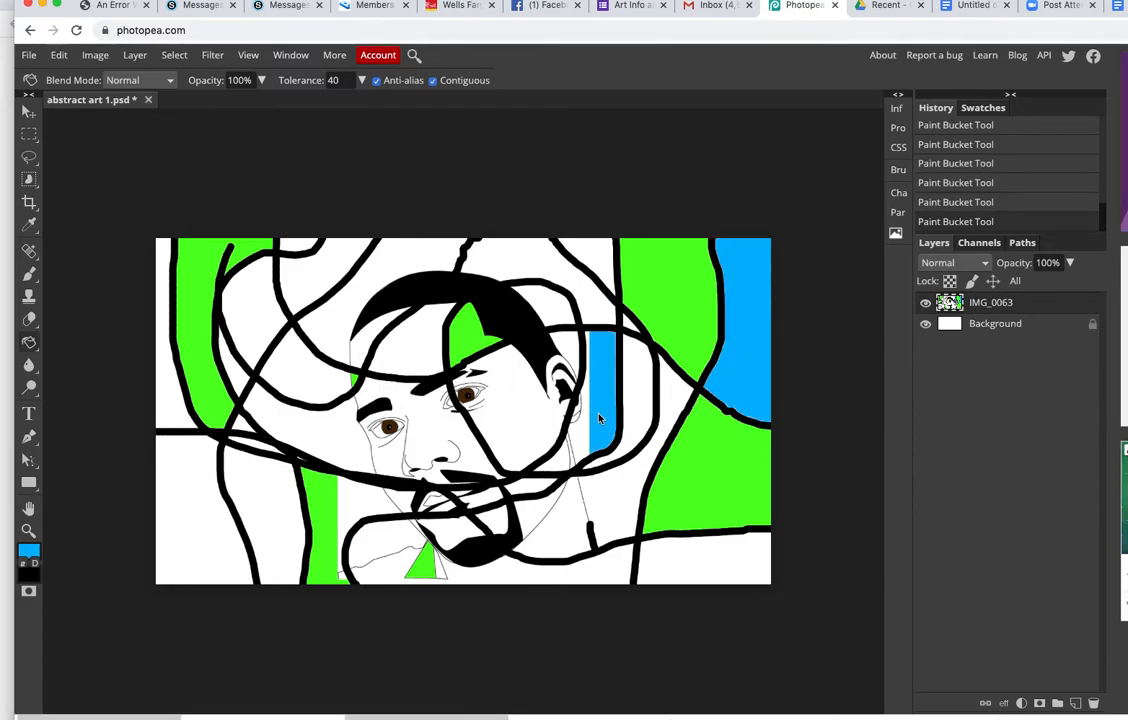
click(327, 386)
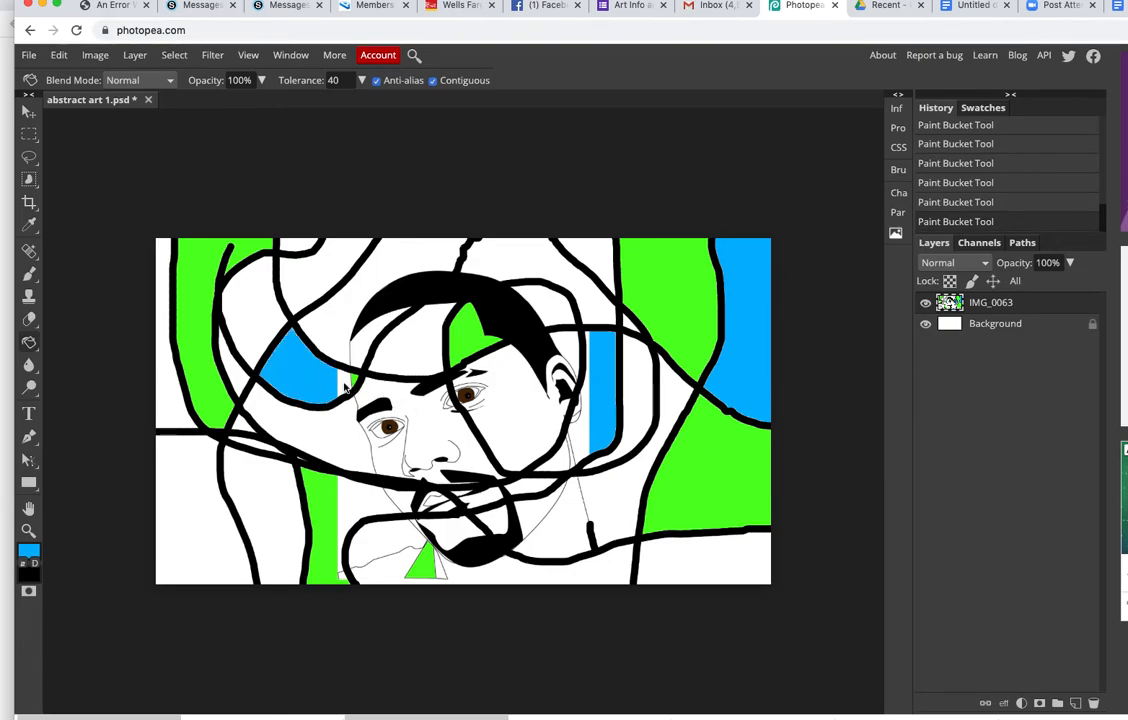
click(343, 388)
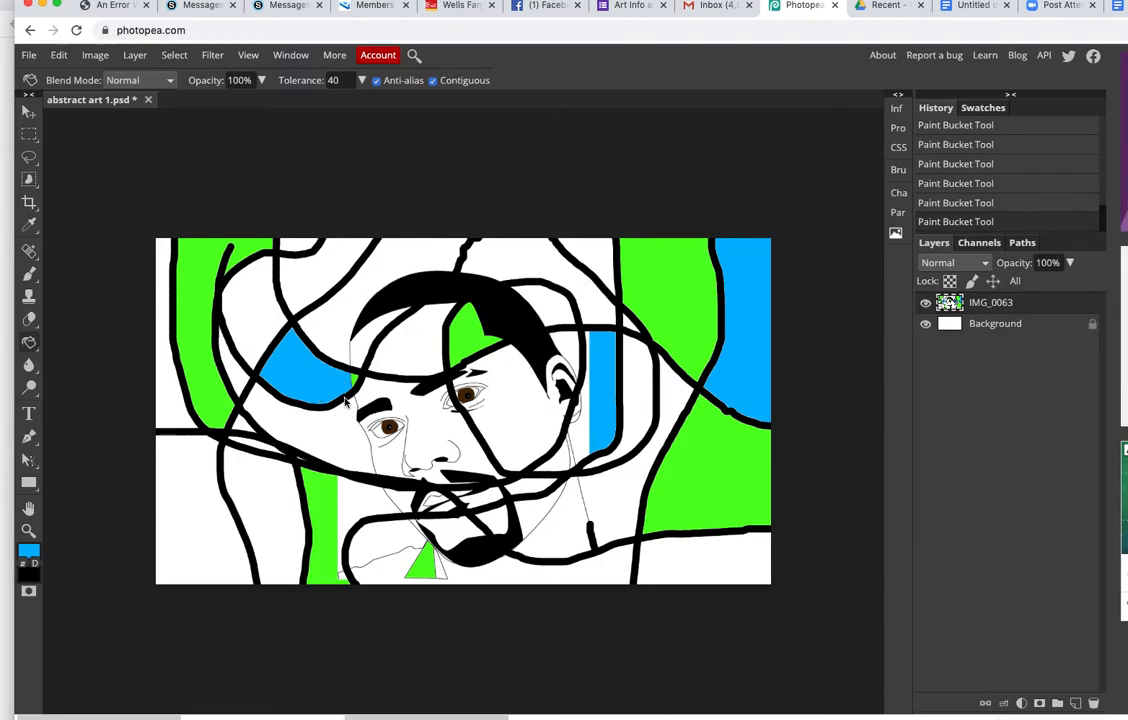
click(581, 440)
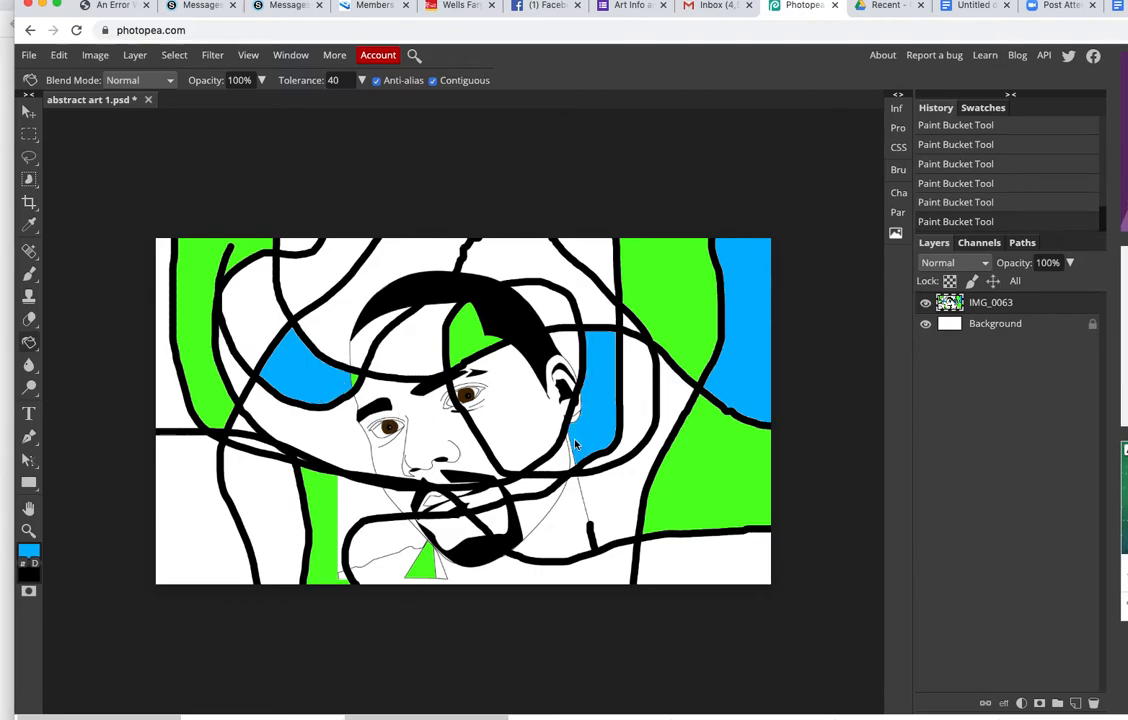
Step: Fill the central face, the area below the chin, the lower-left corner and the section above the temple loop with blue
click(428, 440)
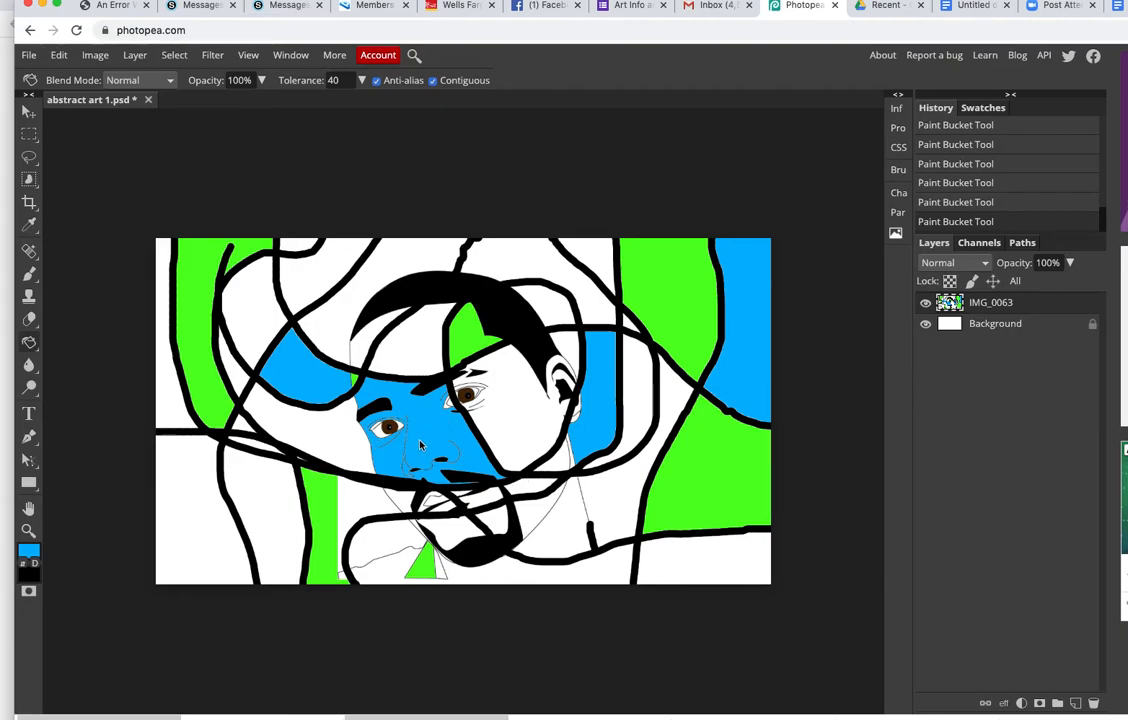
click(486, 577)
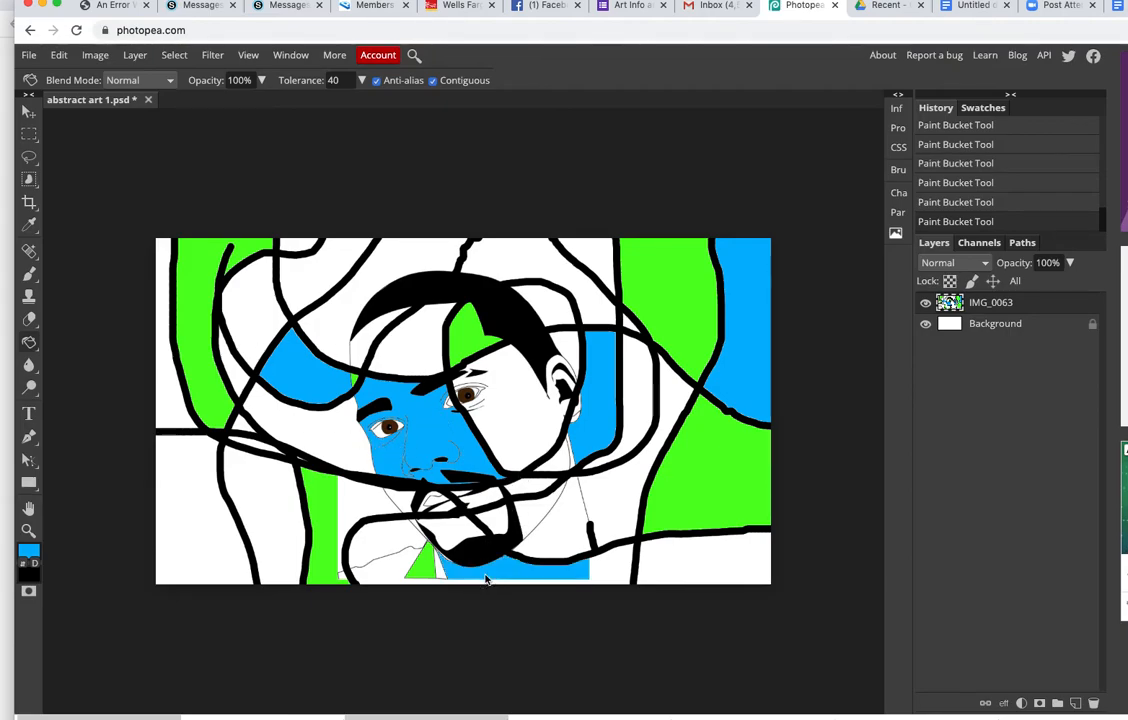
click(182, 494)
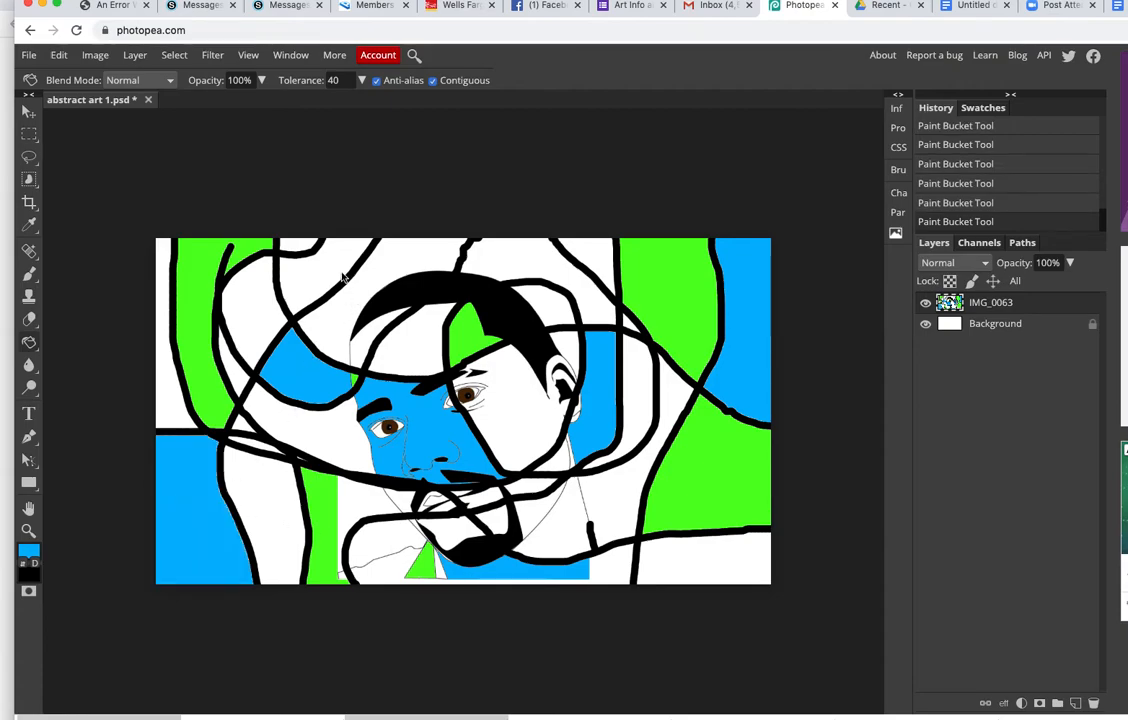
click(310, 282)
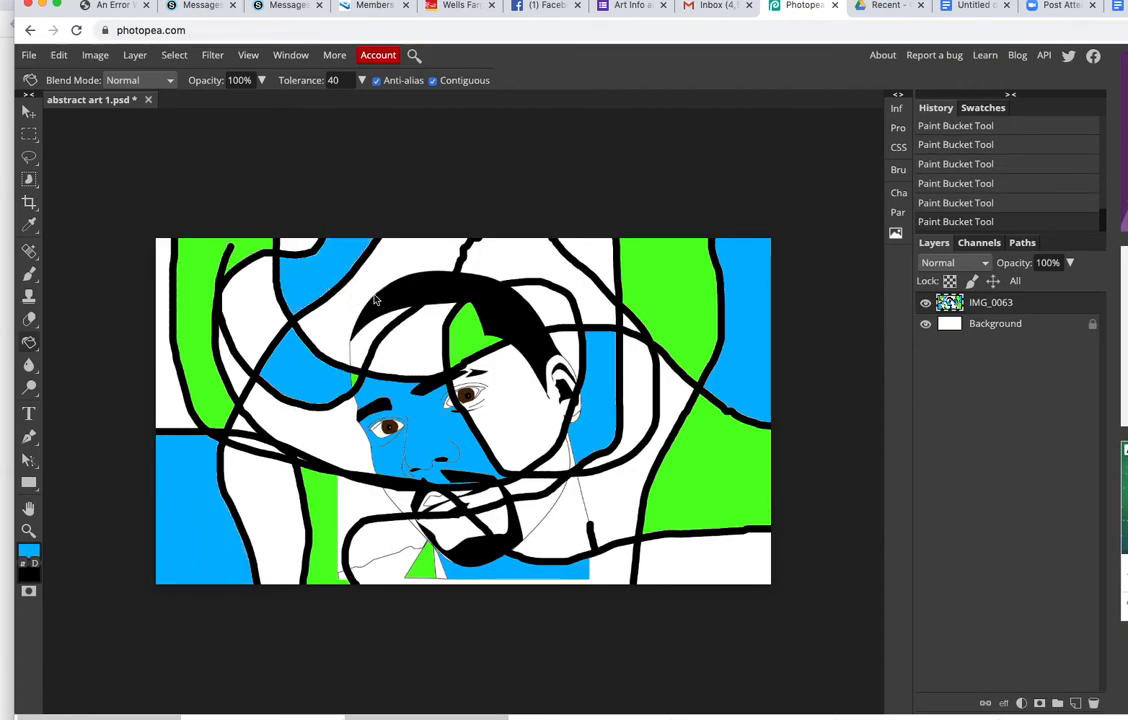
Step: Try a blue fill in the narrow section outside the blue ear strip, and revert it through the history
click(628, 377)
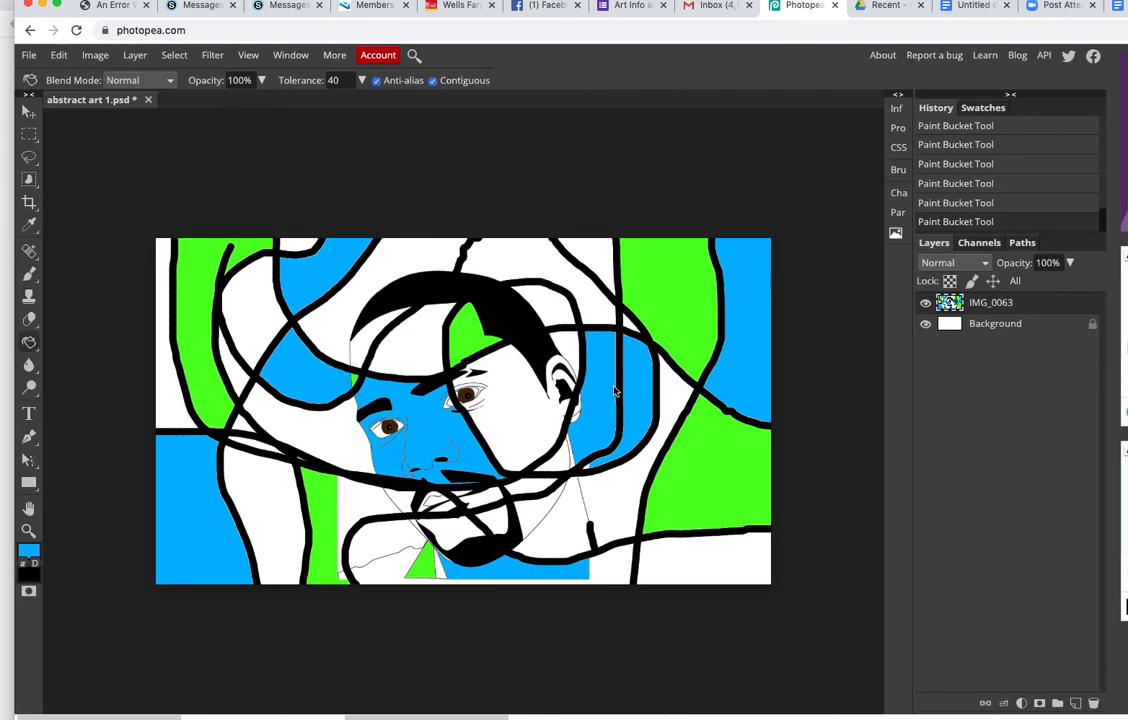
click(984, 207)
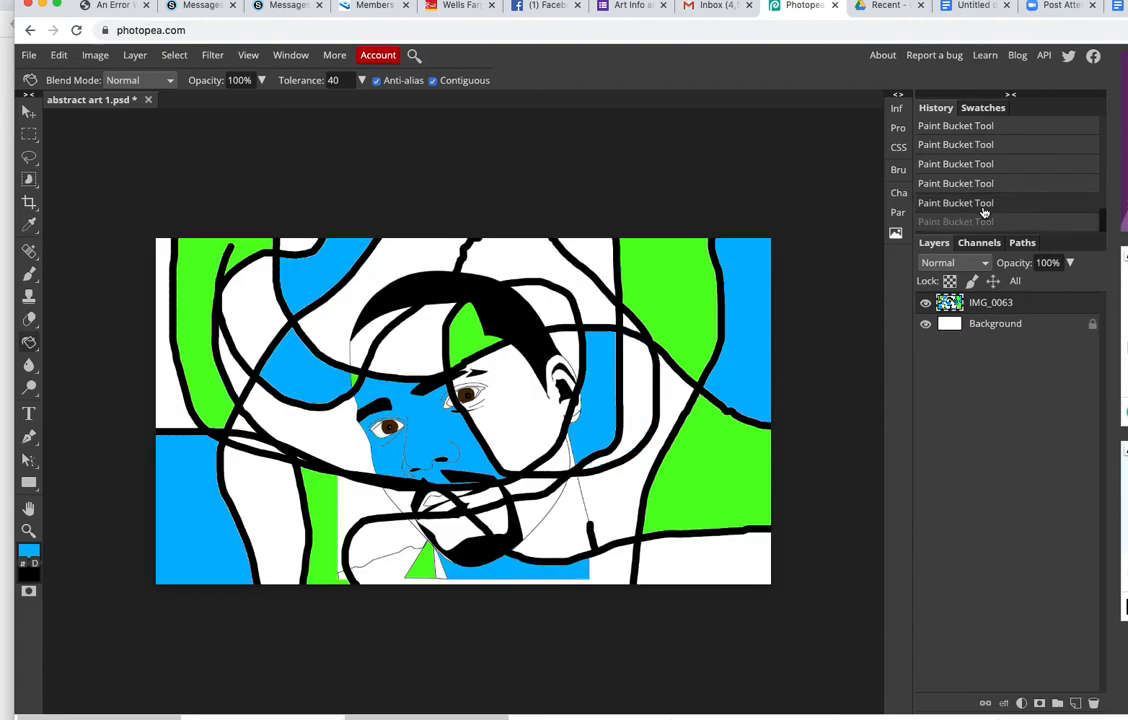
Step: Set the foreground color back to the recently used green 53ff1e
click(28, 552)
click(288, 277)
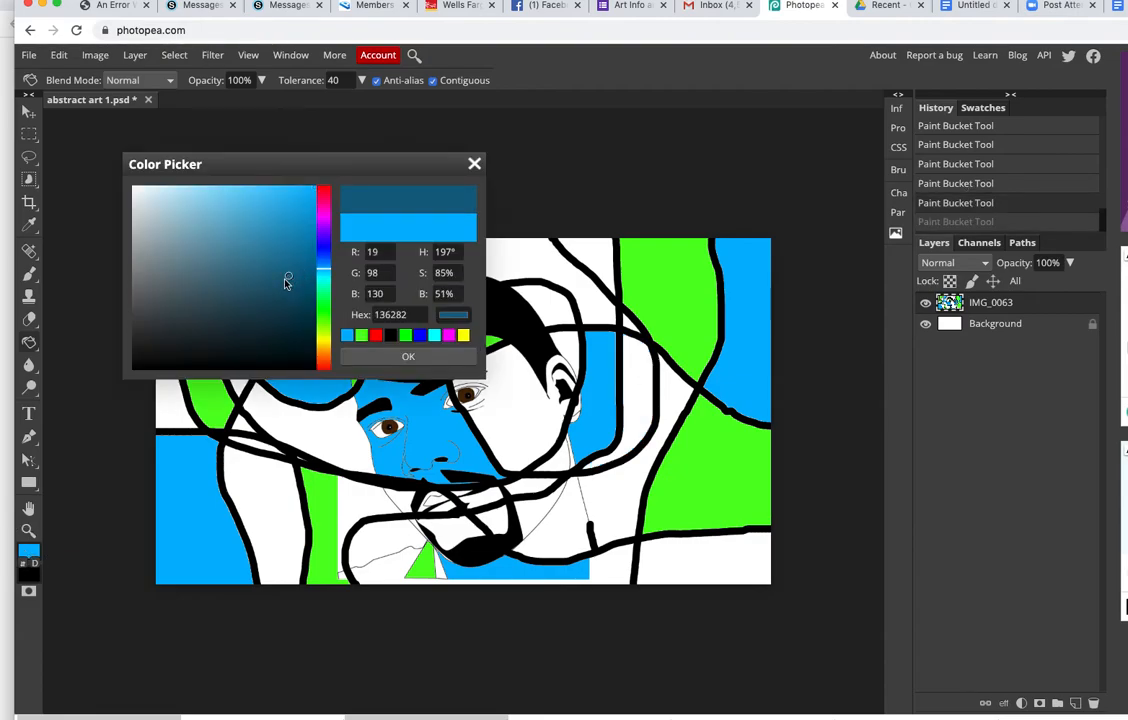
click(363, 336)
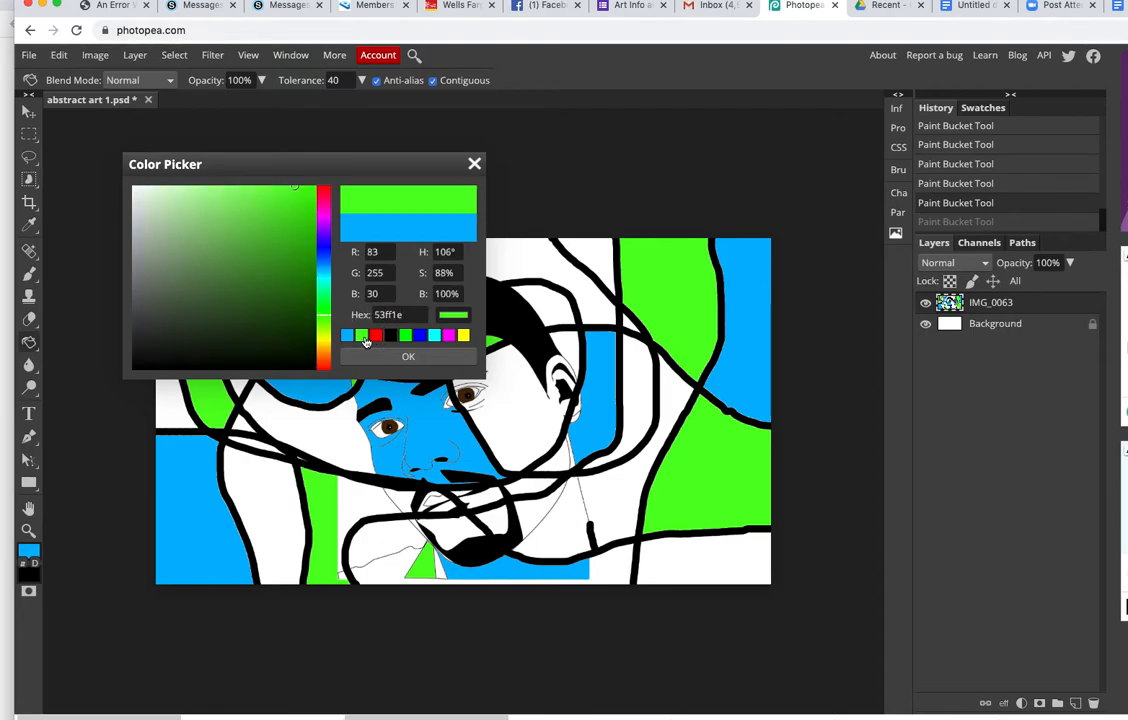
click(395, 357)
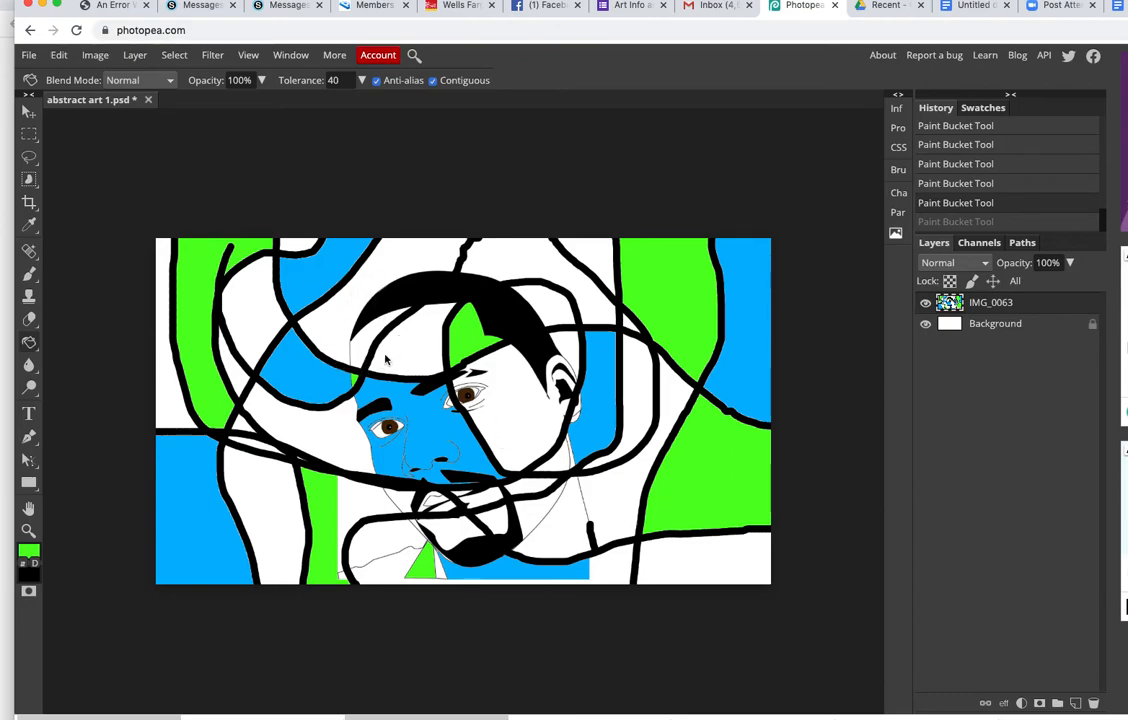
Step: Revert a trial green fill on the forehead and fill the section above the hair with green instead
click(418, 354)
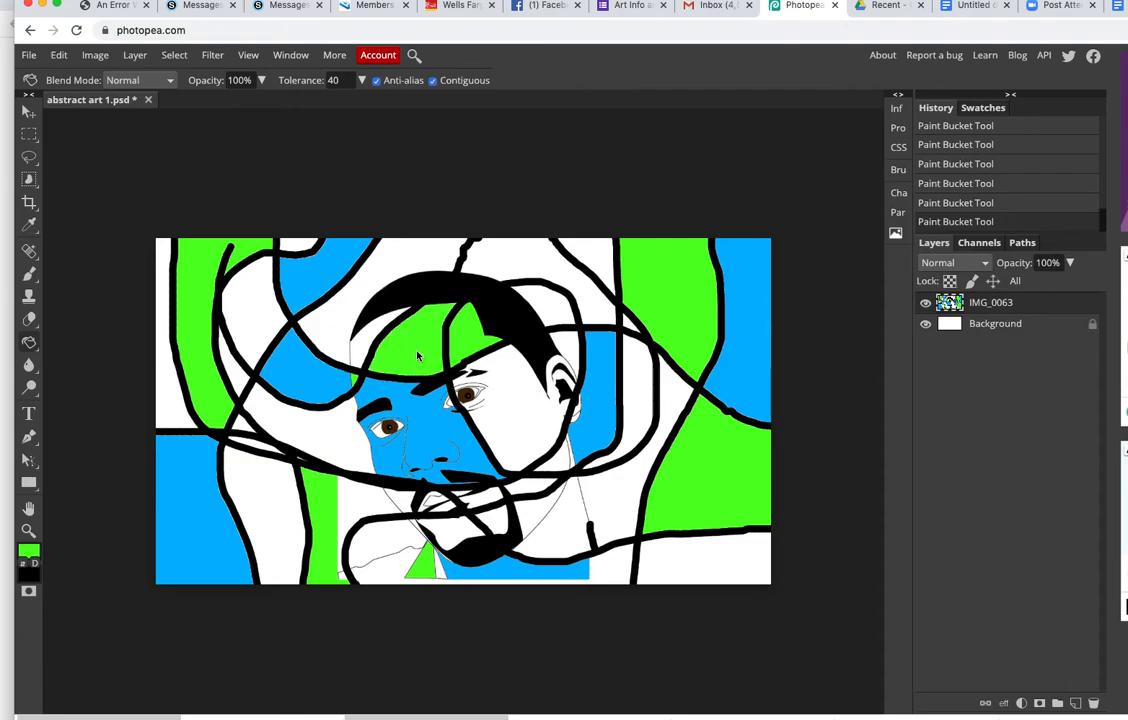
click(1012, 203)
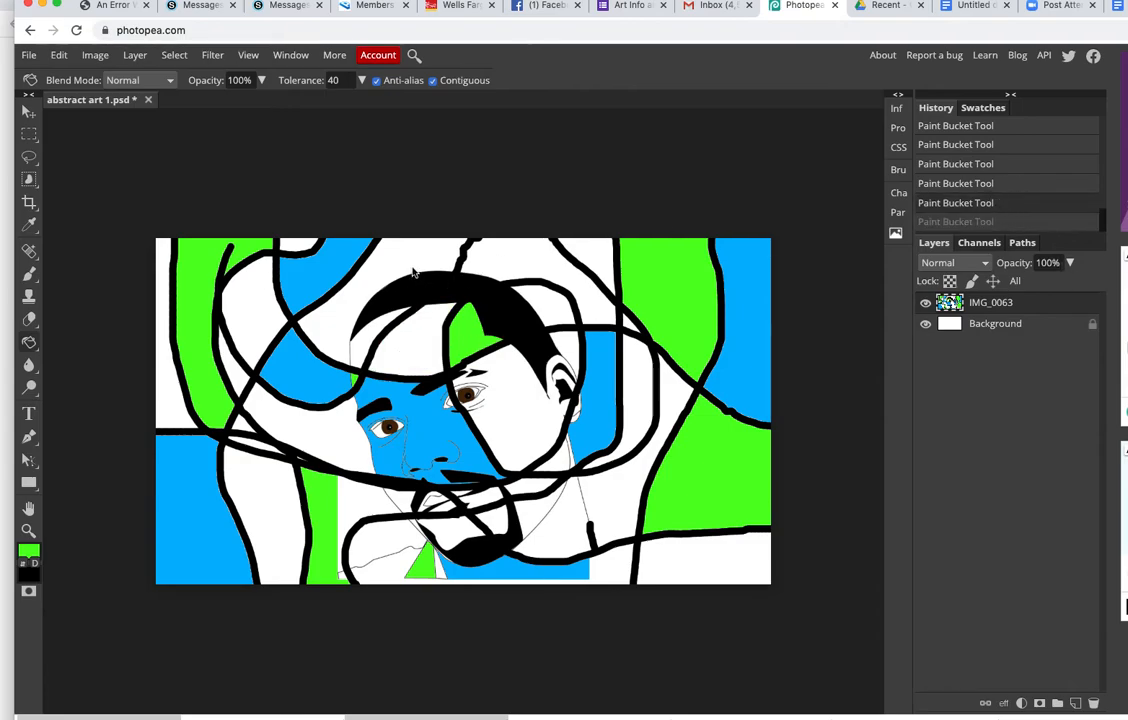
click(348, 292)
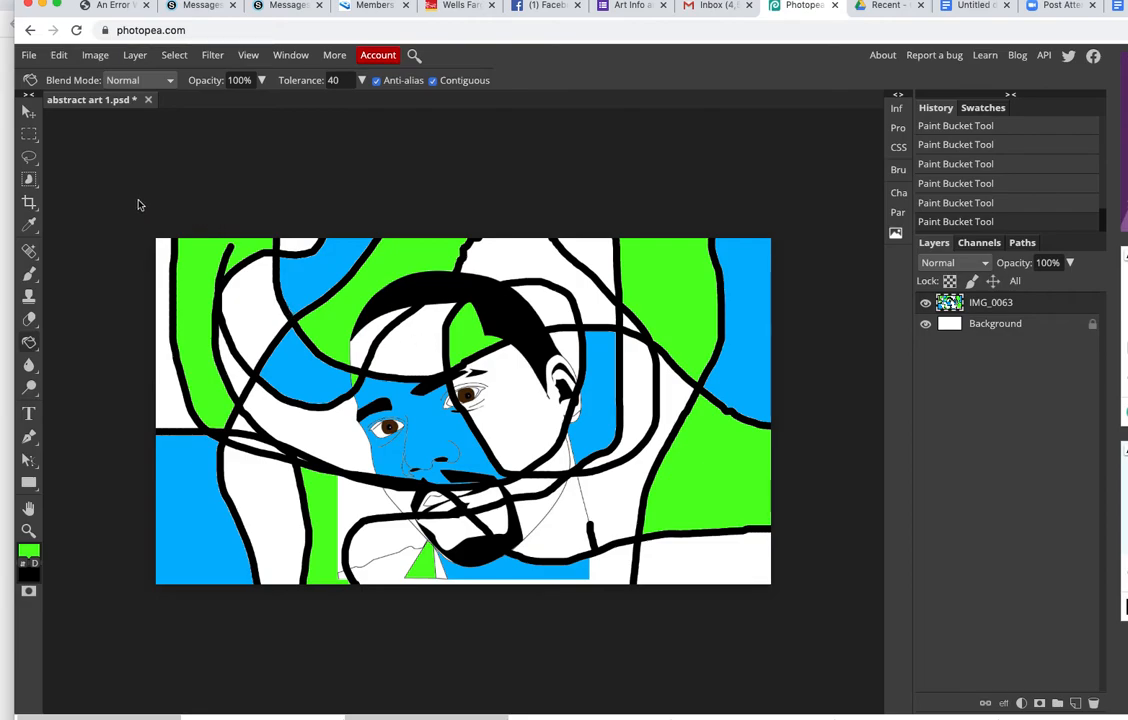
Step: Switch to the Brush tool and reduce its size to 5 px
right_click(29, 280)
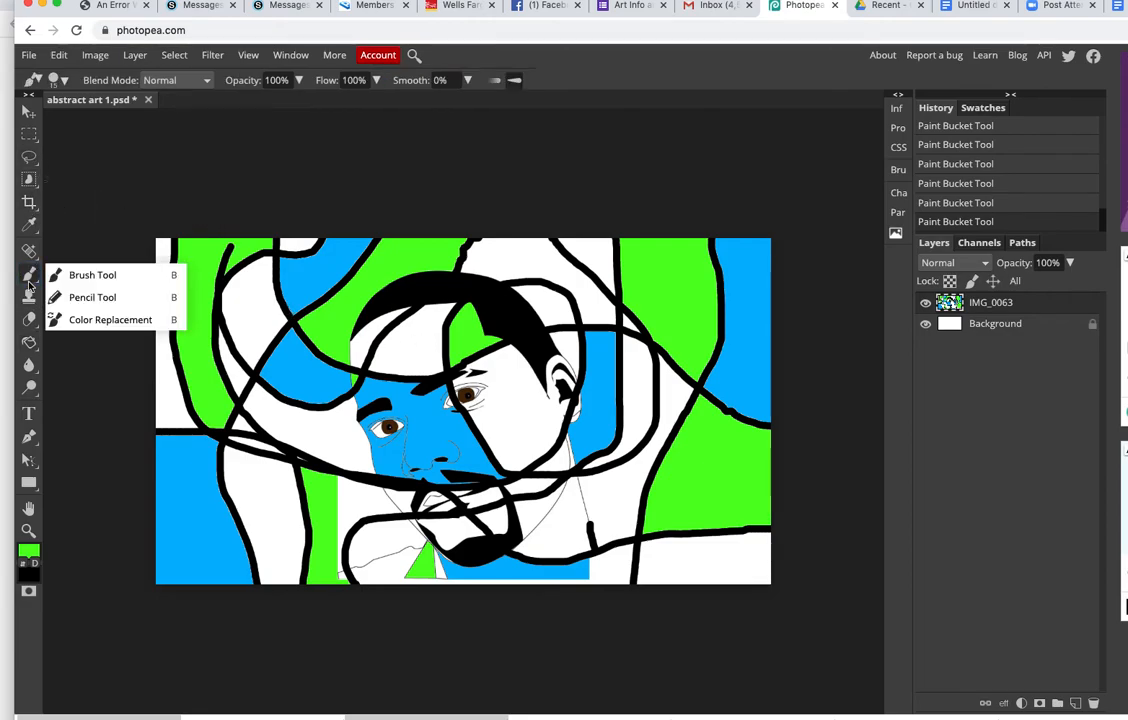
click(85, 275)
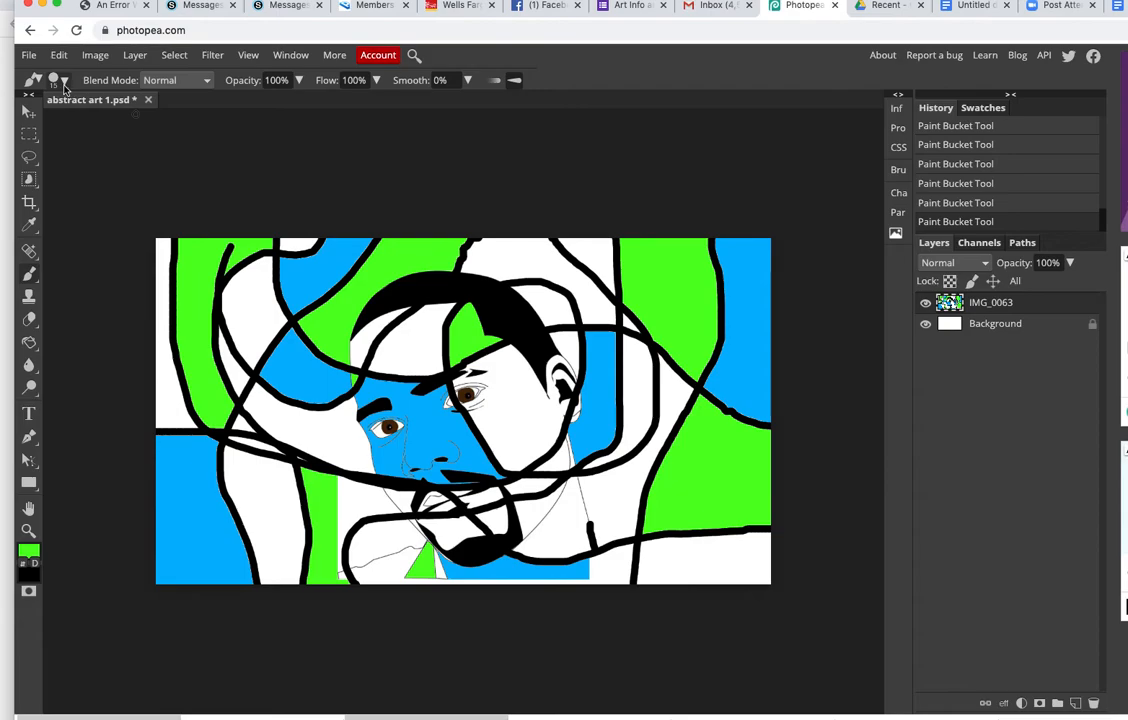
click(64, 83)
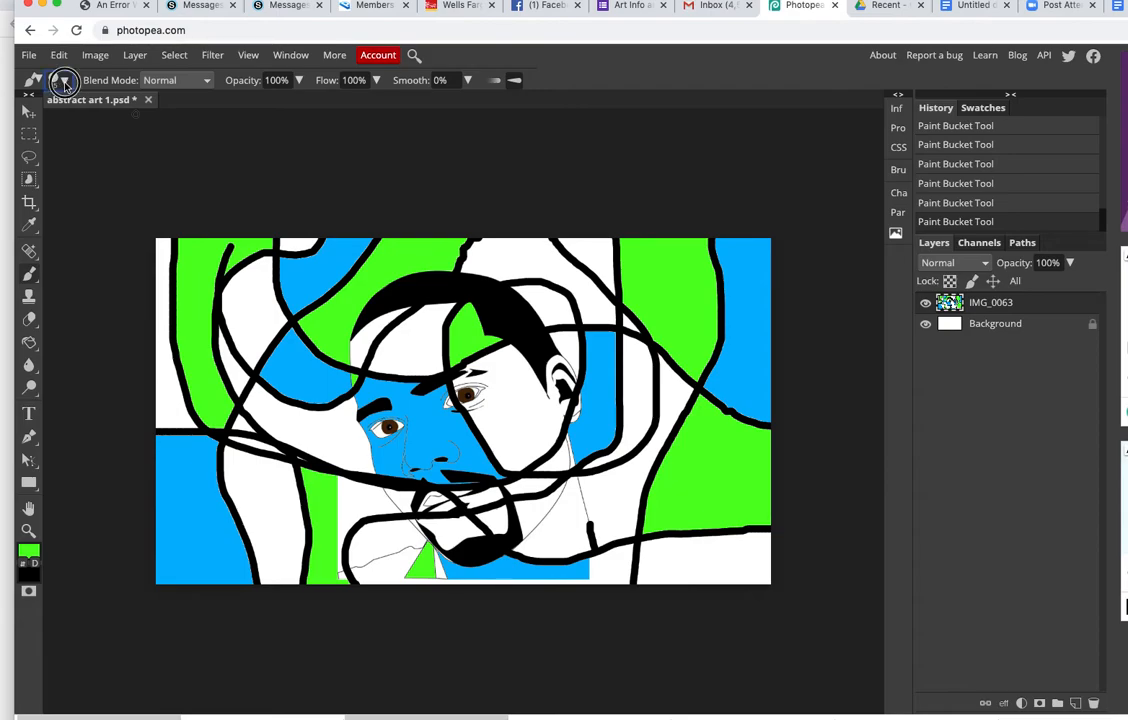
drag(89, 124, 80, 125)
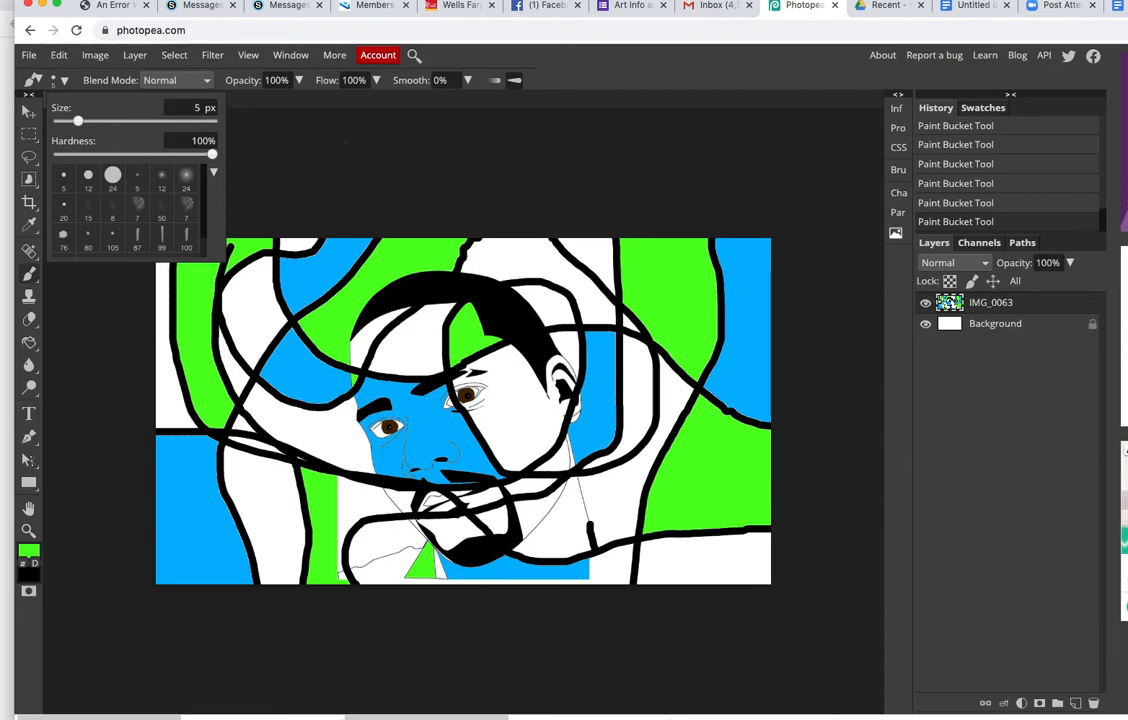
click(346, 142)
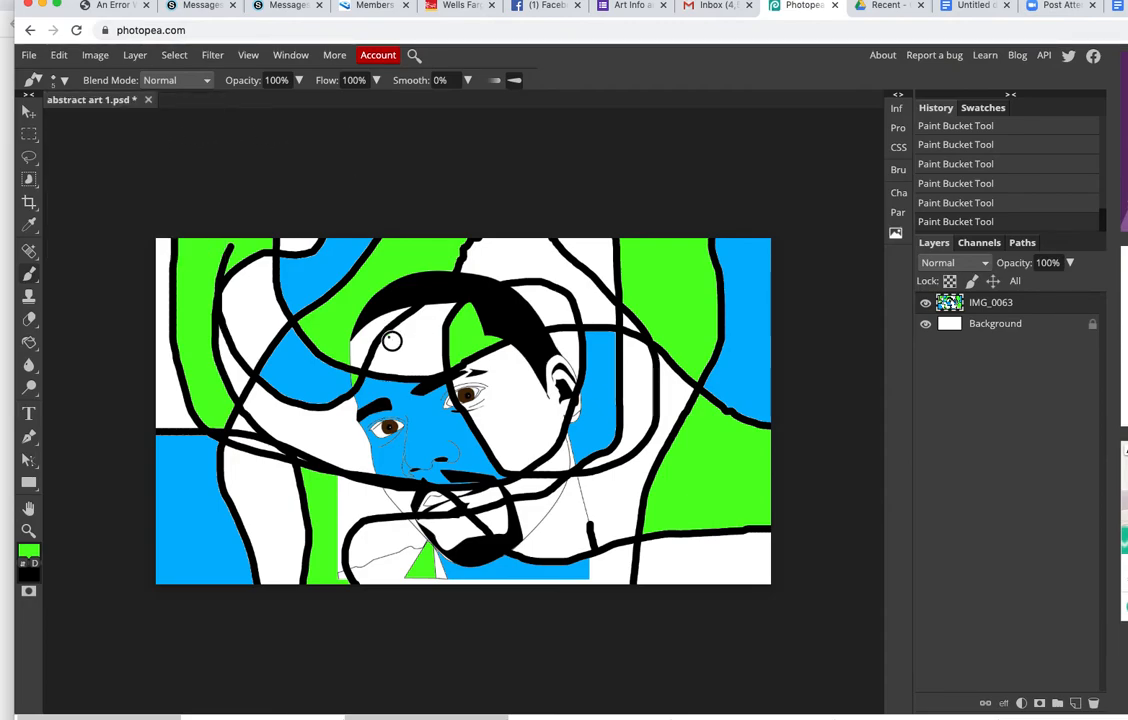
Step: Revert a green trial stroke on the forehead and draw thin looping black lines across the forehead, cheek and neck instead
mouse_move(388, 335)
mouse_down()
mouse_move(420, 353)
mouse_move(445, 349)
mouse_up()
click(958, 204)
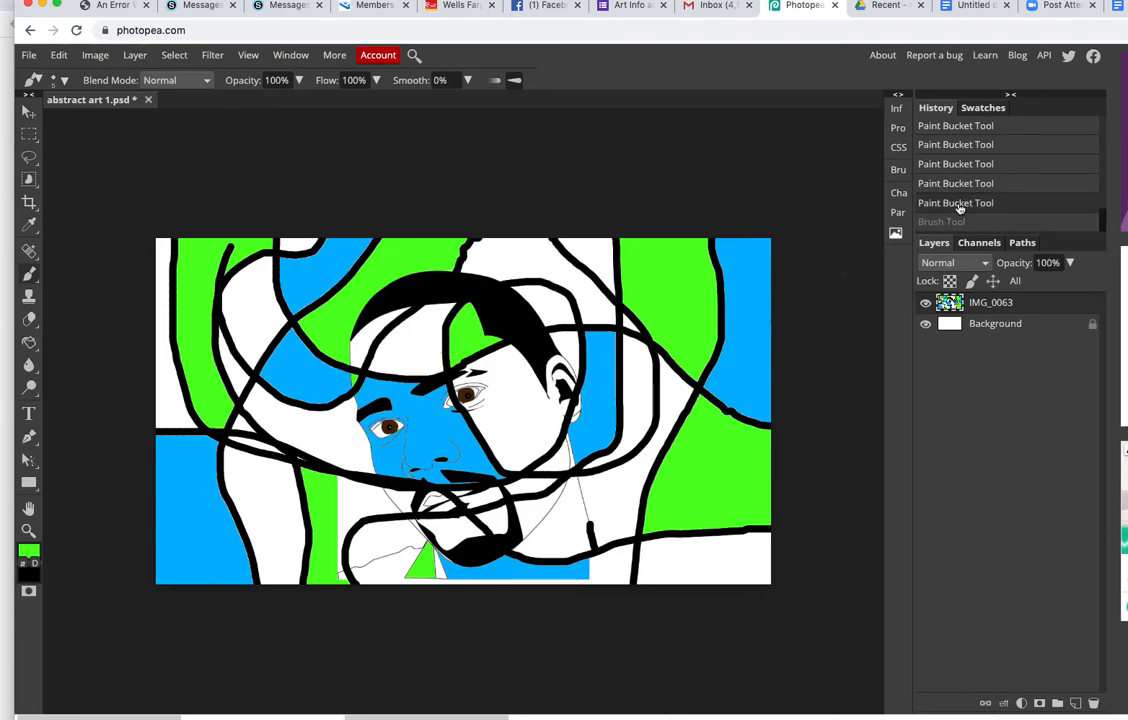
click(23, 566)
mouse_move(383, 337)
mouse_down()
mouse_move(415, 335)
mouse_move(441, 378)
mouse_move(557, 421)
mouse_move(540, 478)
mouse_move(548, 533)
mouse_move(593, 567)
mouse_move(624, 511)
mouse_move(490, 400)
mouse_move(465, 413)
mouse_up()
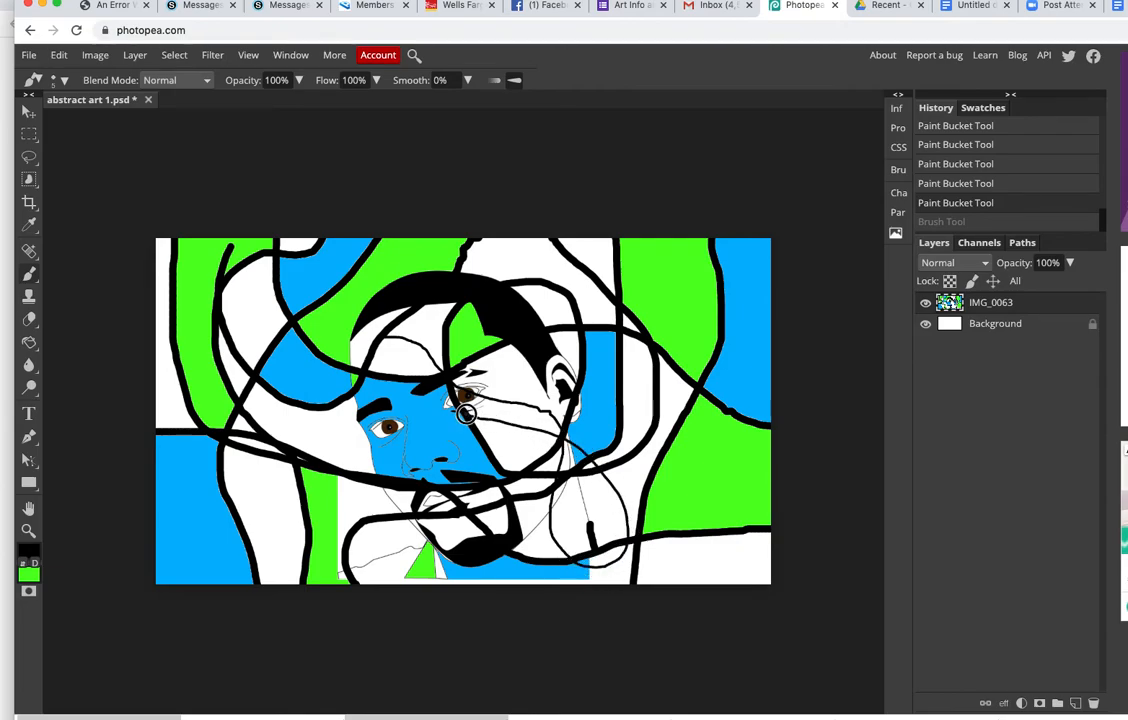
drag(466, 413, 459, 410)
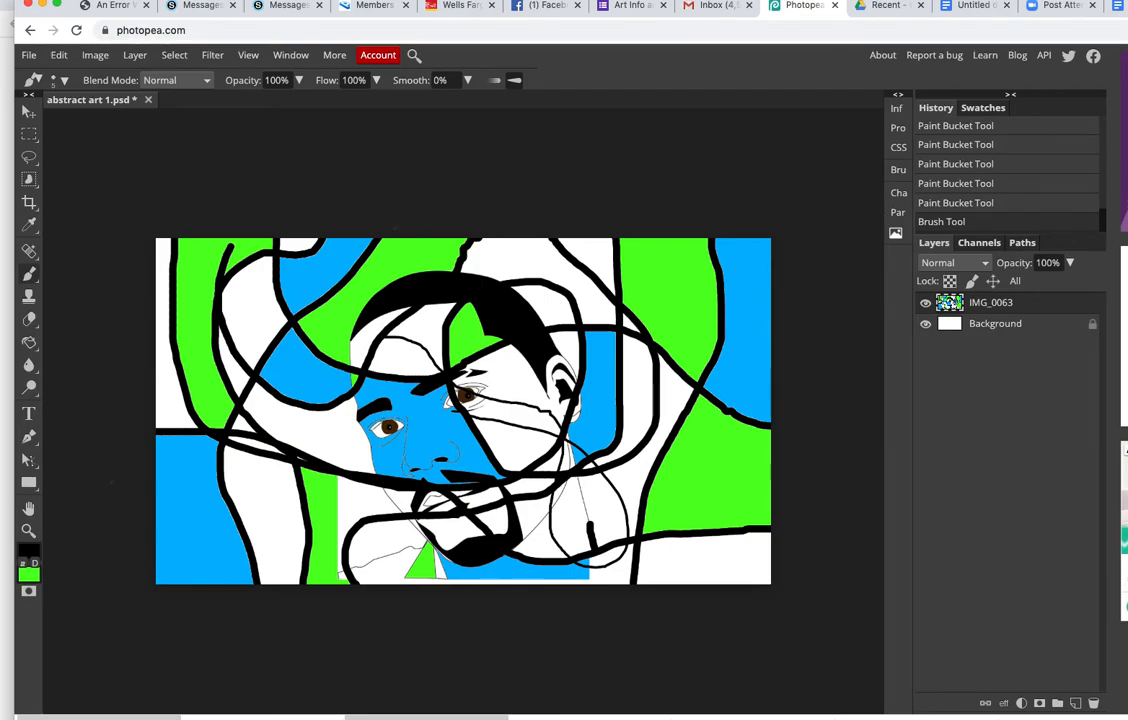
Step: Revert a trial bright green Paint Bucket fill beside the eye and ear, and choose a dark green as the foreground color
click(22, 563)
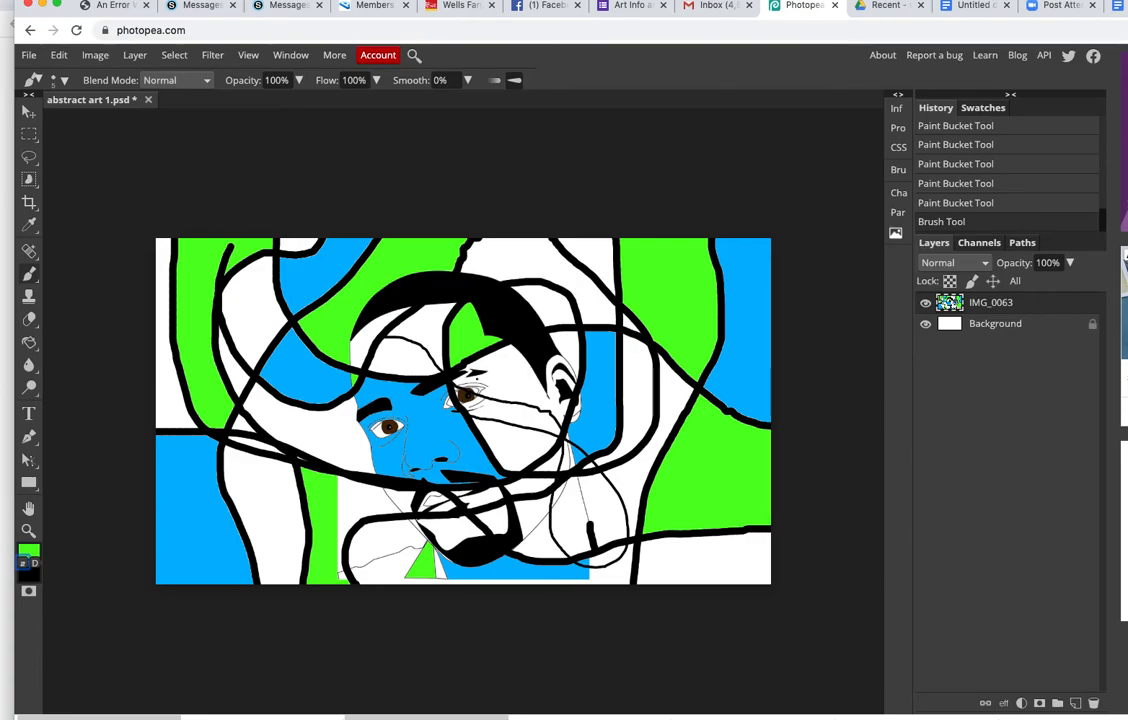
click(29, 342)
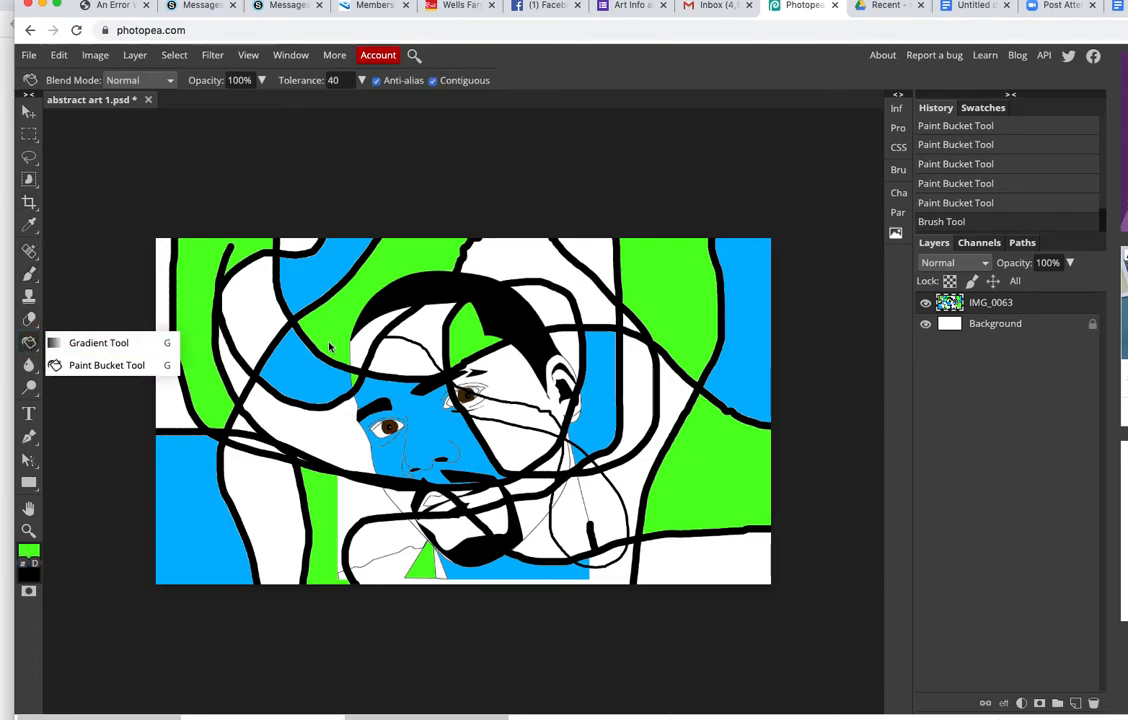
click(498, 389)
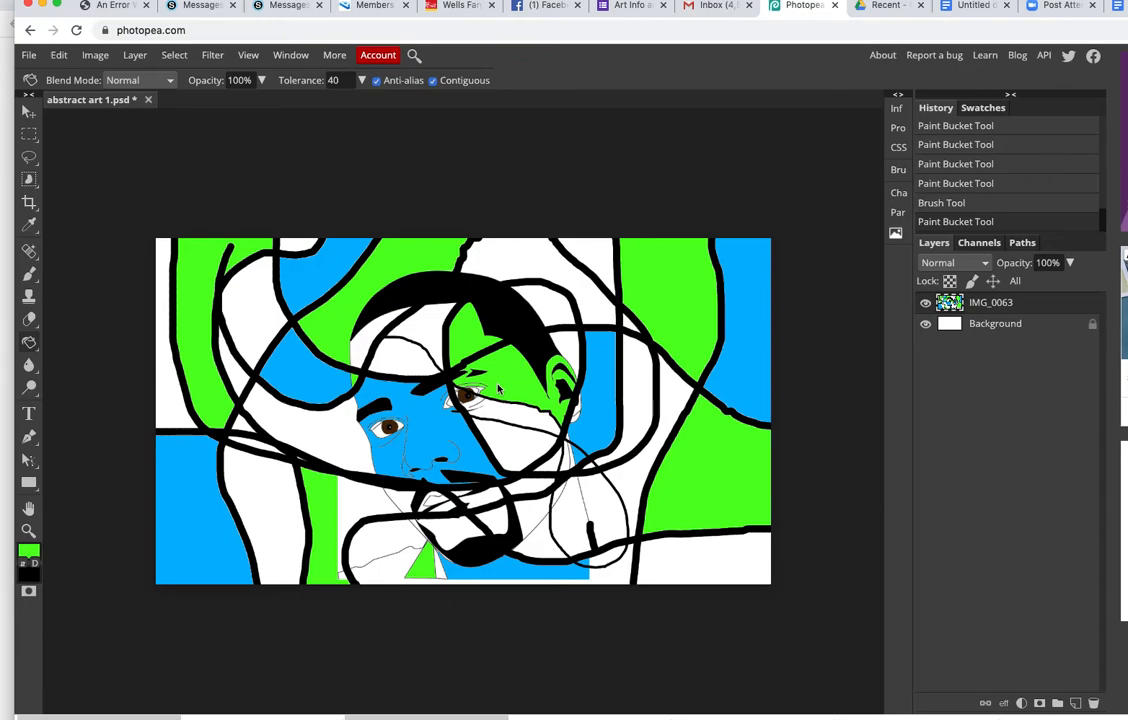
click(967, 203)
click(25, 555)
click(278, 293)
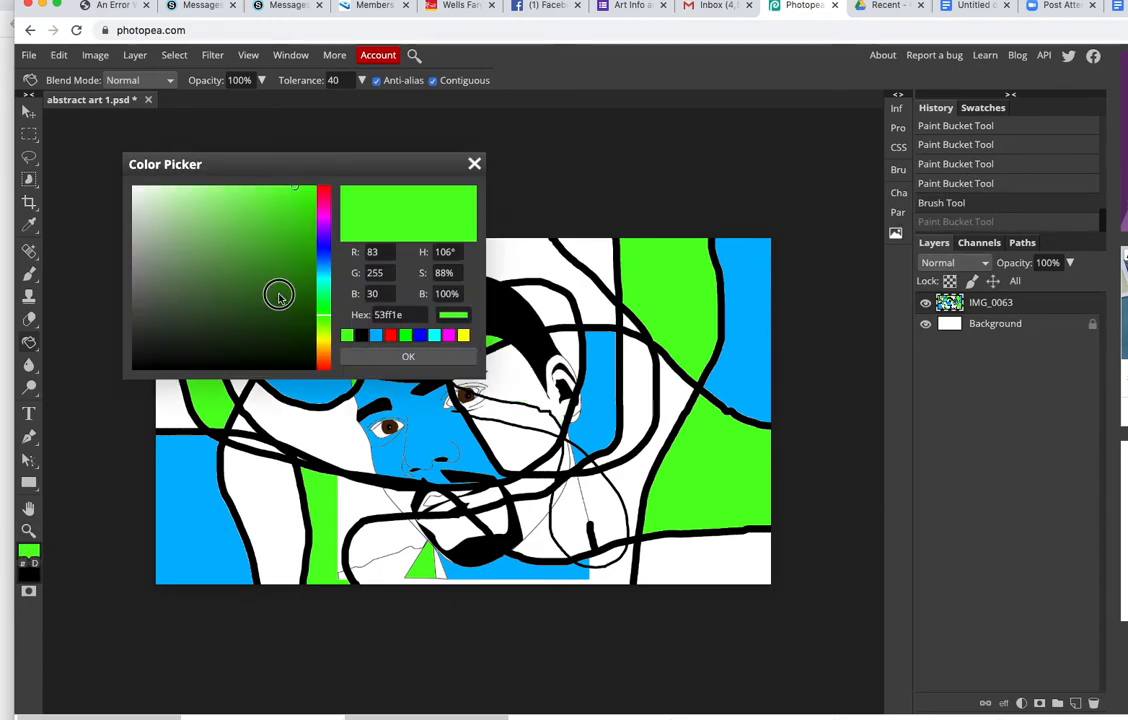
click(412, 357)
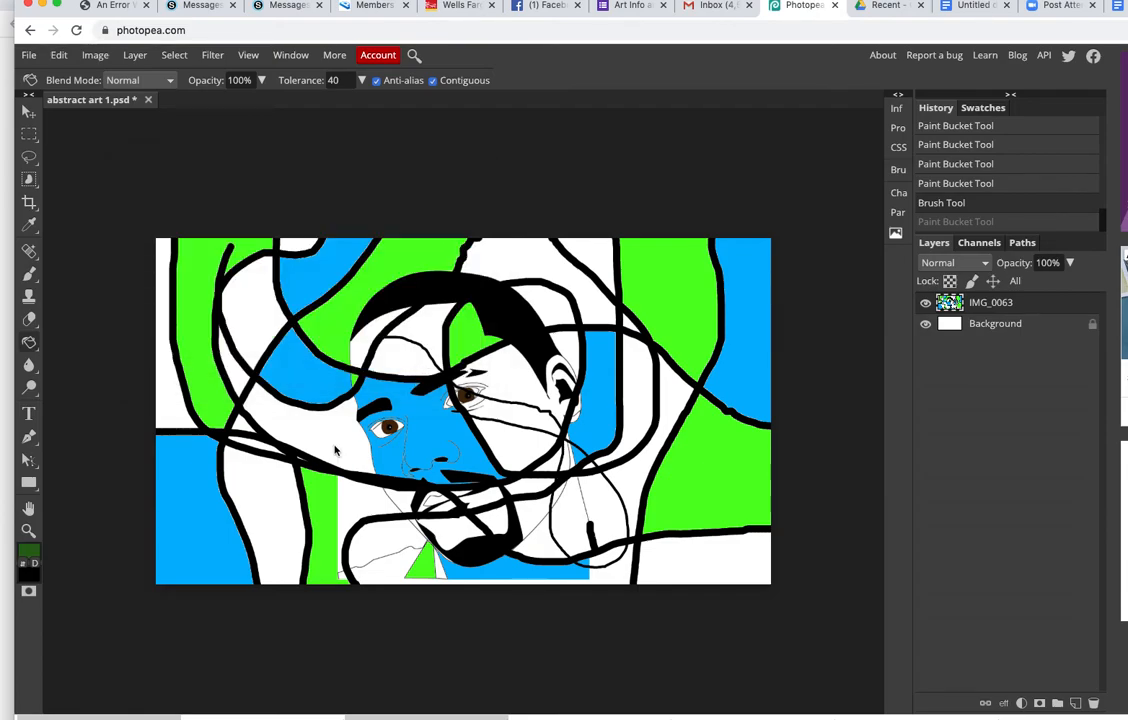
Step: Fill the section beside the cheek, the strip below it, the left edge strip and the upper-left loop with dark green
click(335, 449)
click(355, 467)
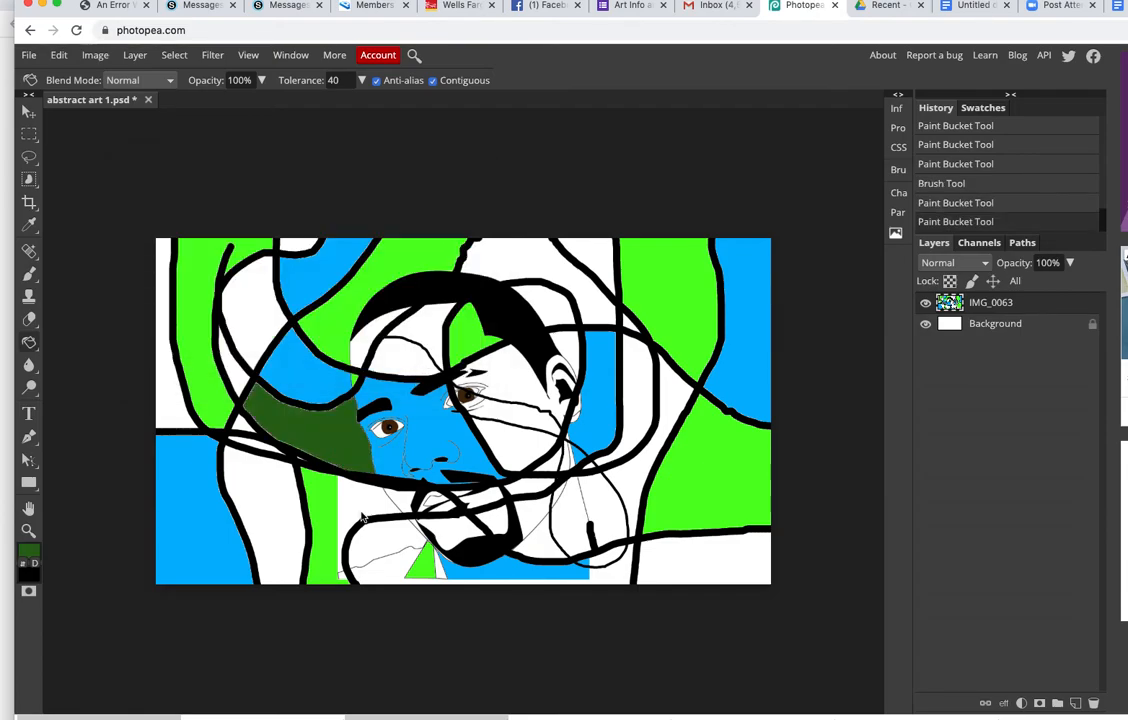
click(282, 508)
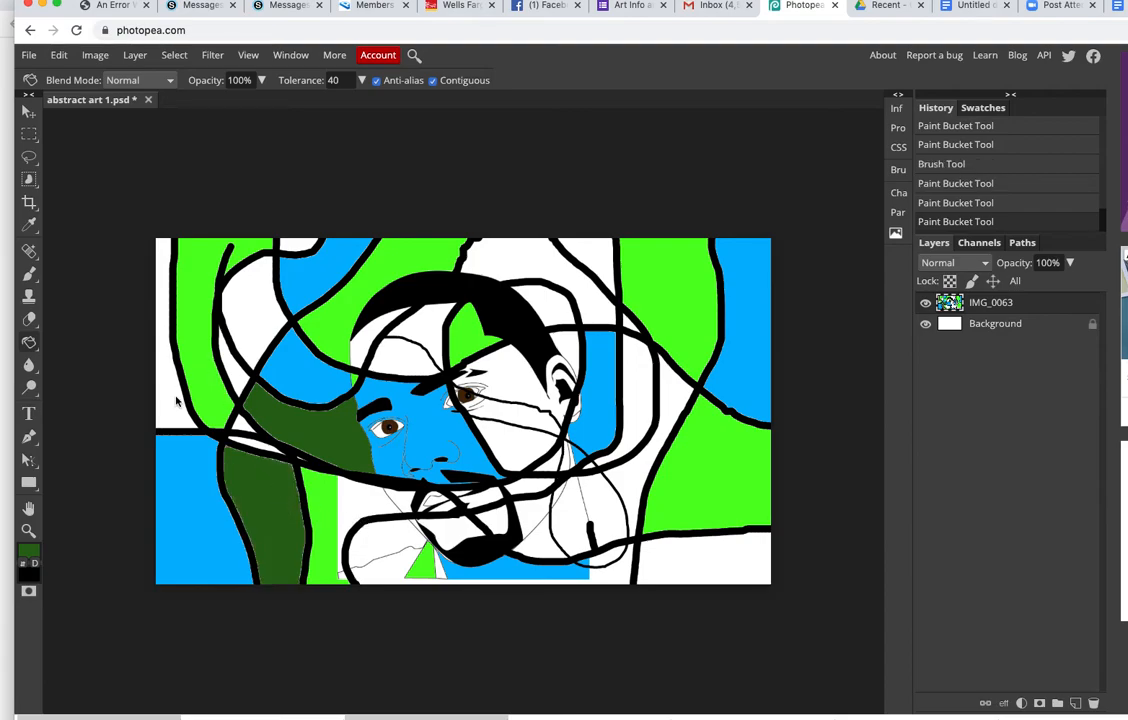
click(160, 358)
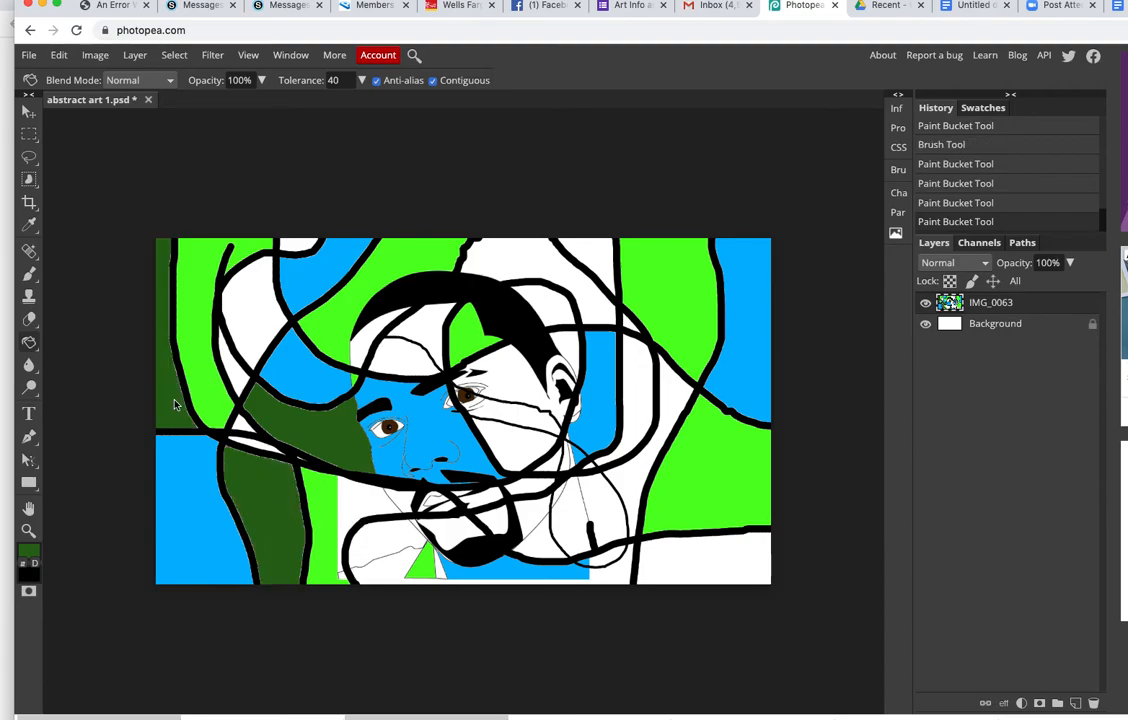
click(245, 298)
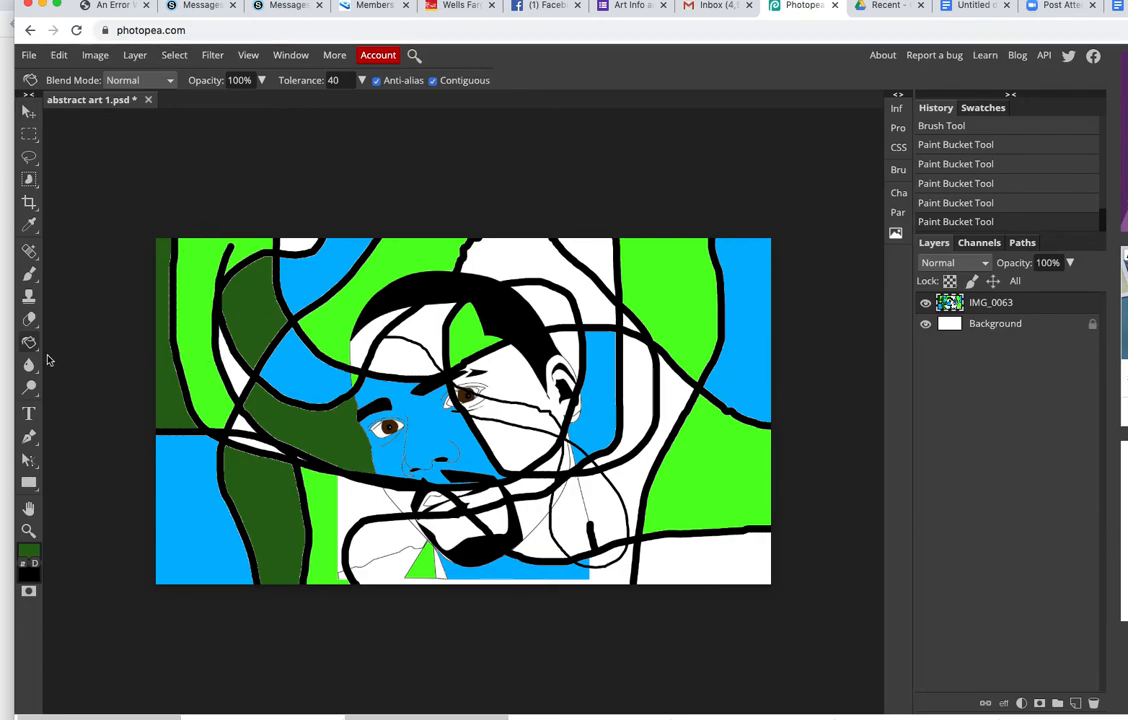
Step: Switch to the Gradient tool and make white the foreground color and black the background color
drag(32, 345, 88, 352)
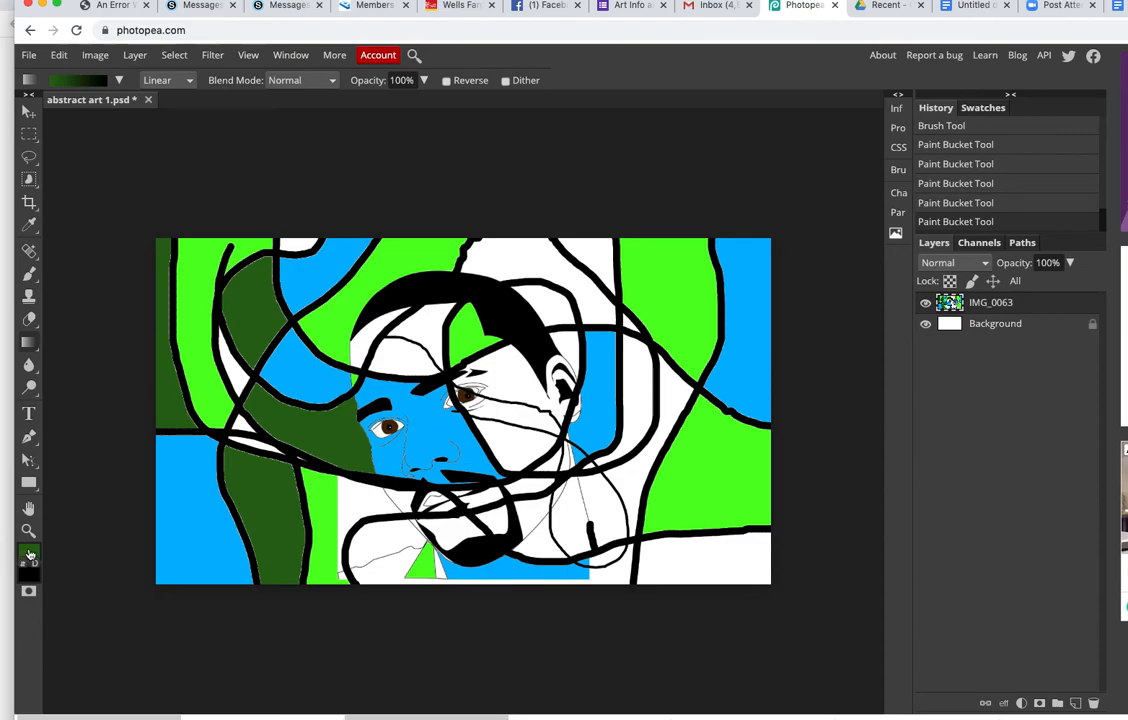
click(30, 566)
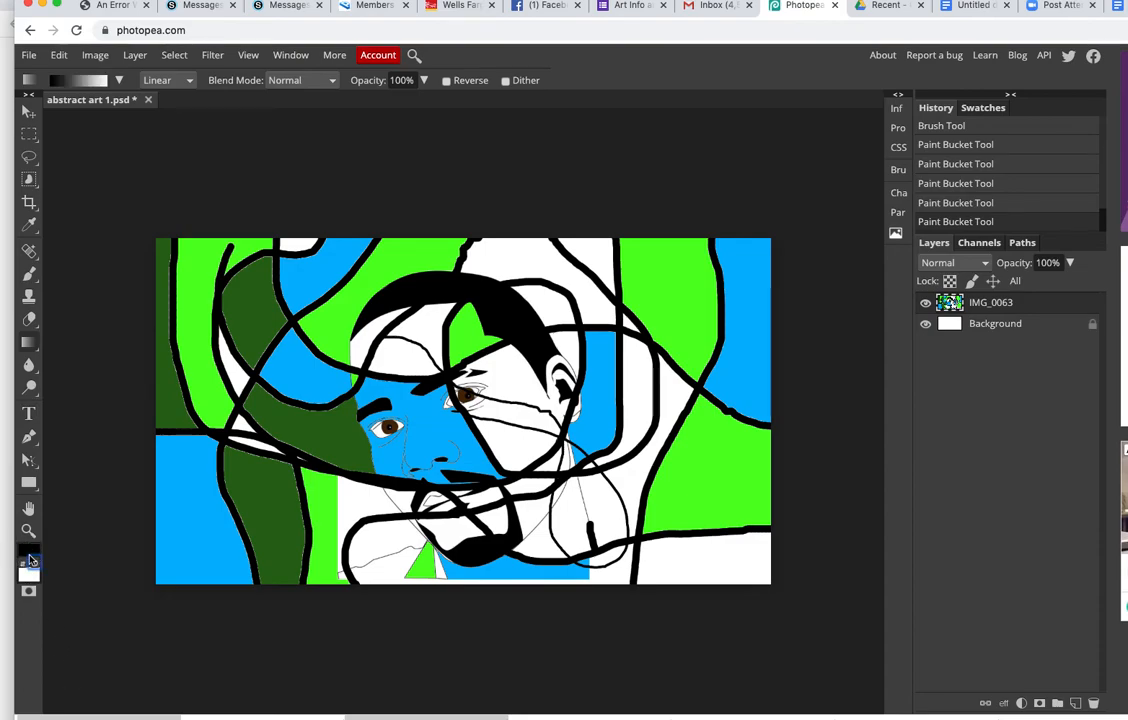
click(29, 557)
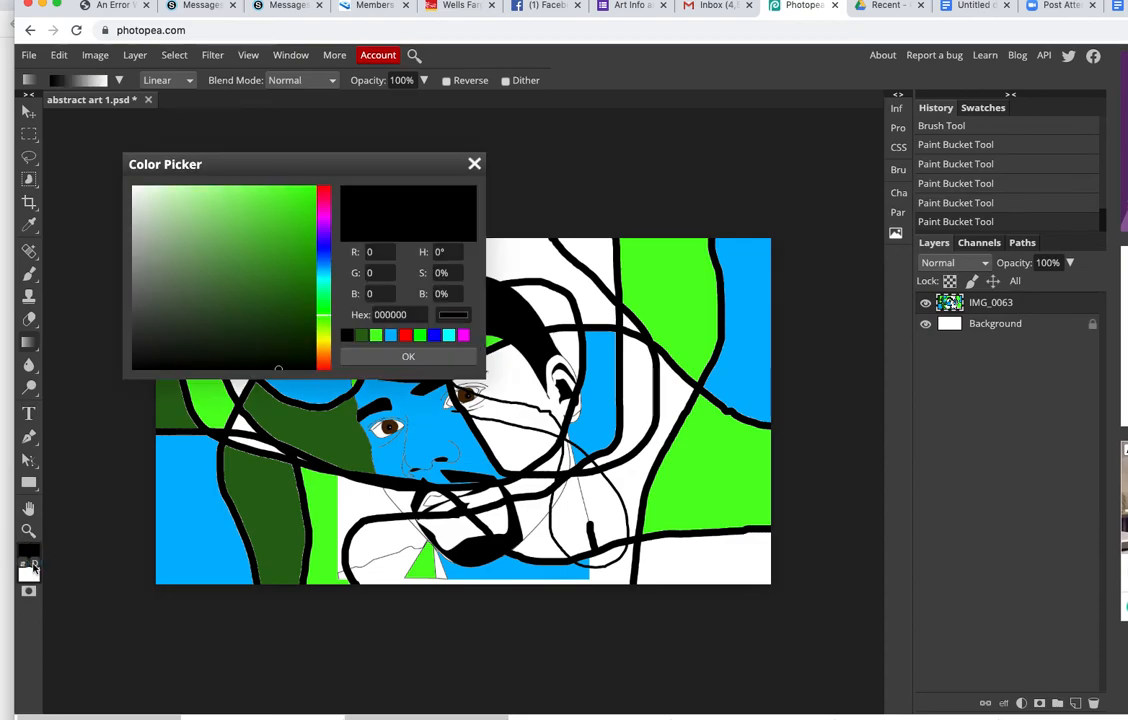
click(26, 564)
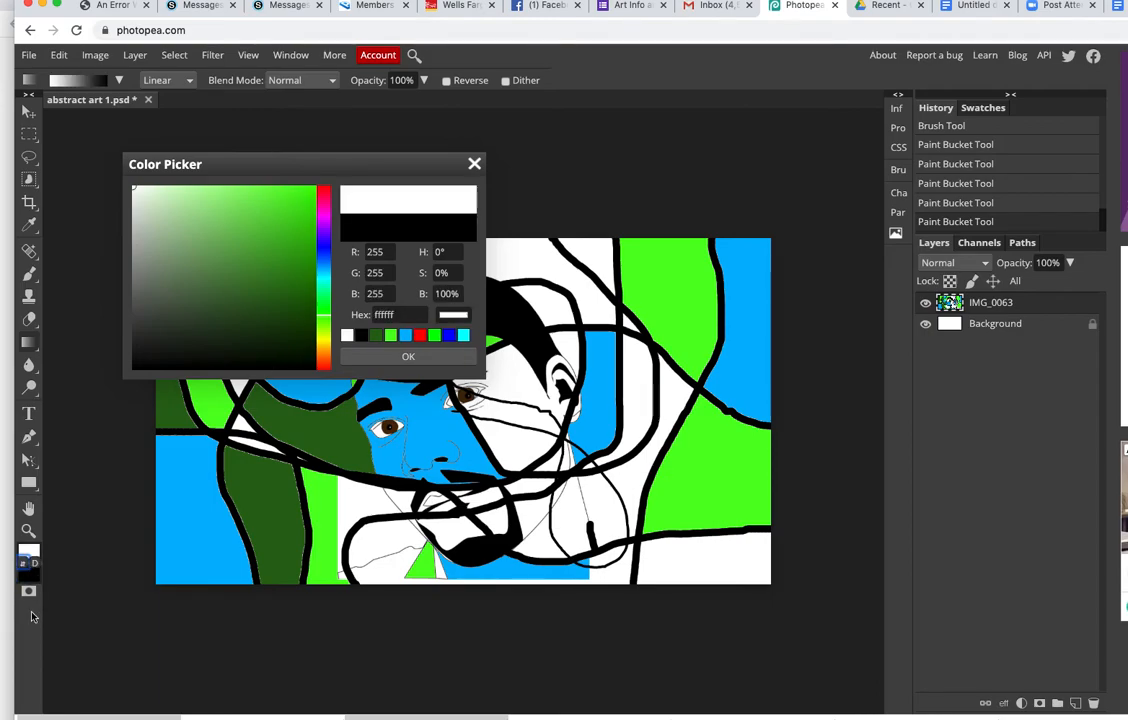
click(29, 592)
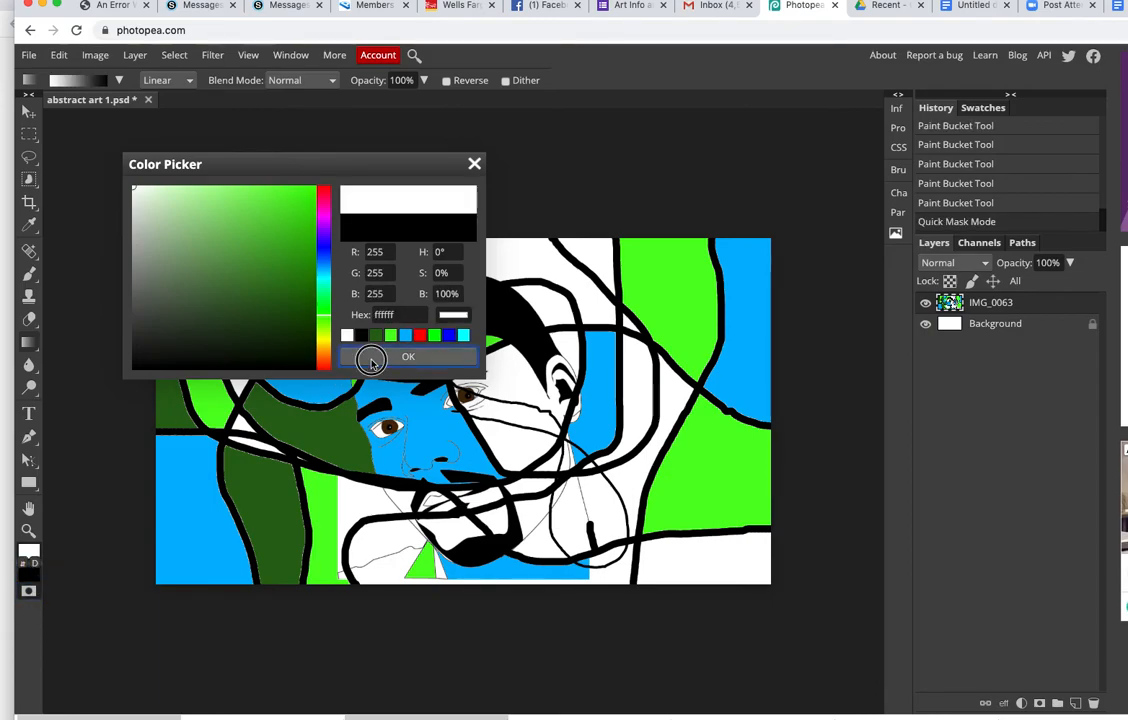
click(373, 358)
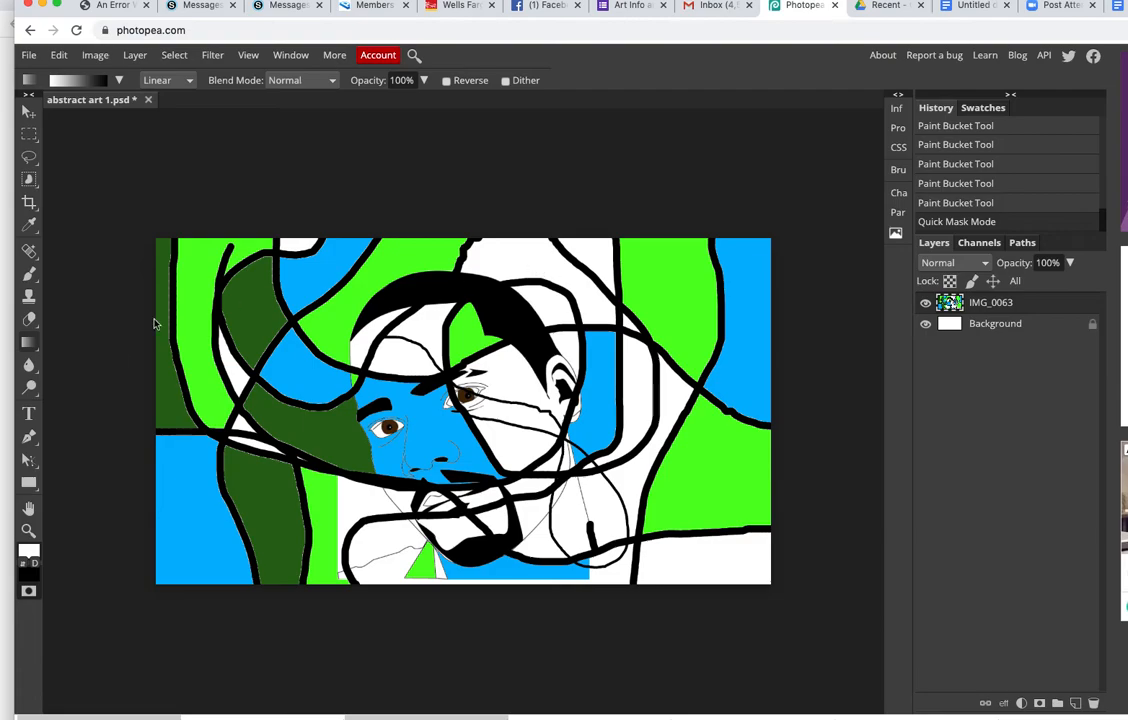
Step: Set the foreground color to green 34ac0e and turn off Quick Mask mode
right_click(29, 343)
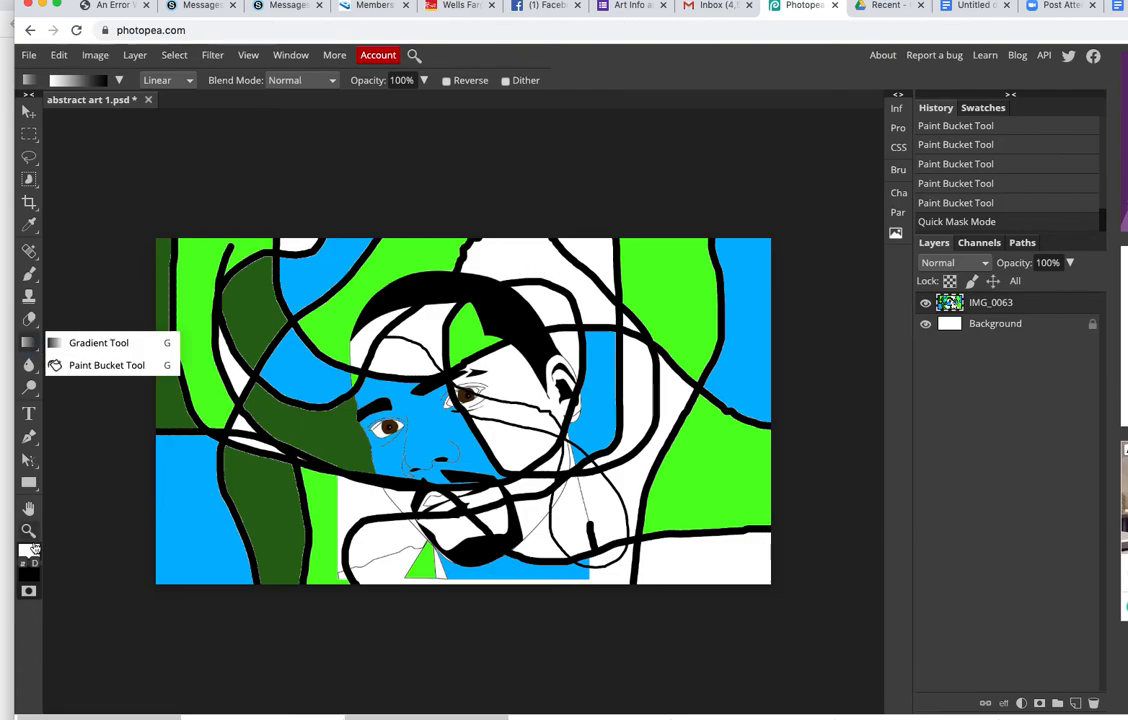
click(30, 549)
click(300, 248)
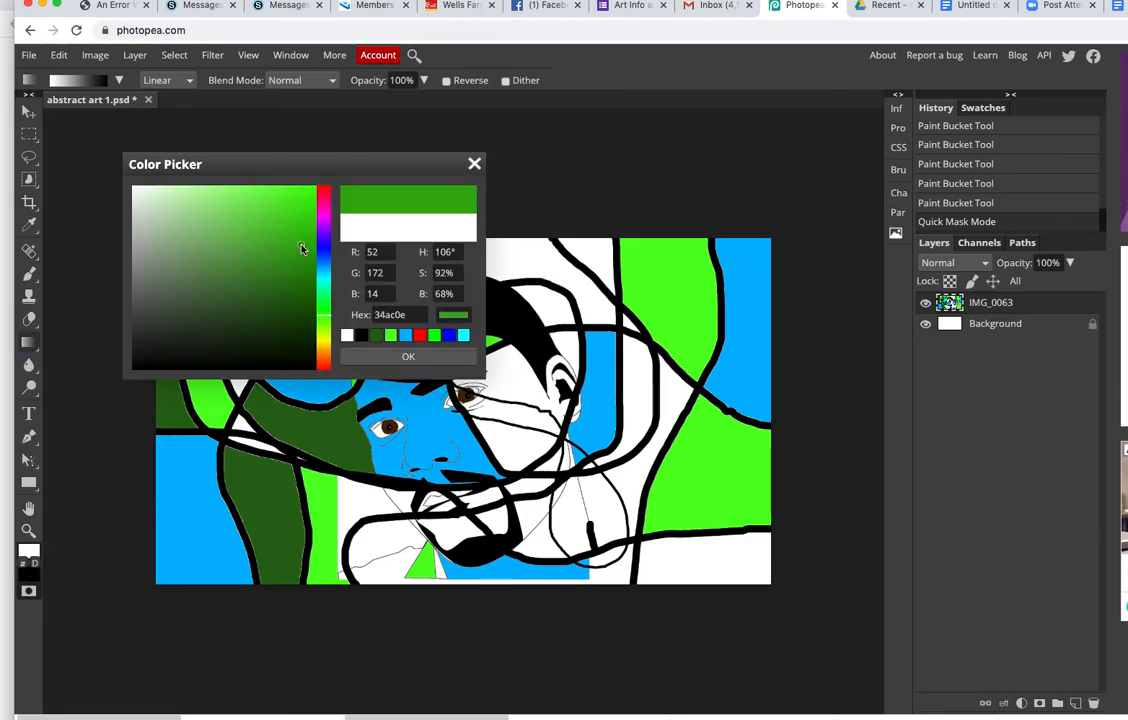
click(415, 357)
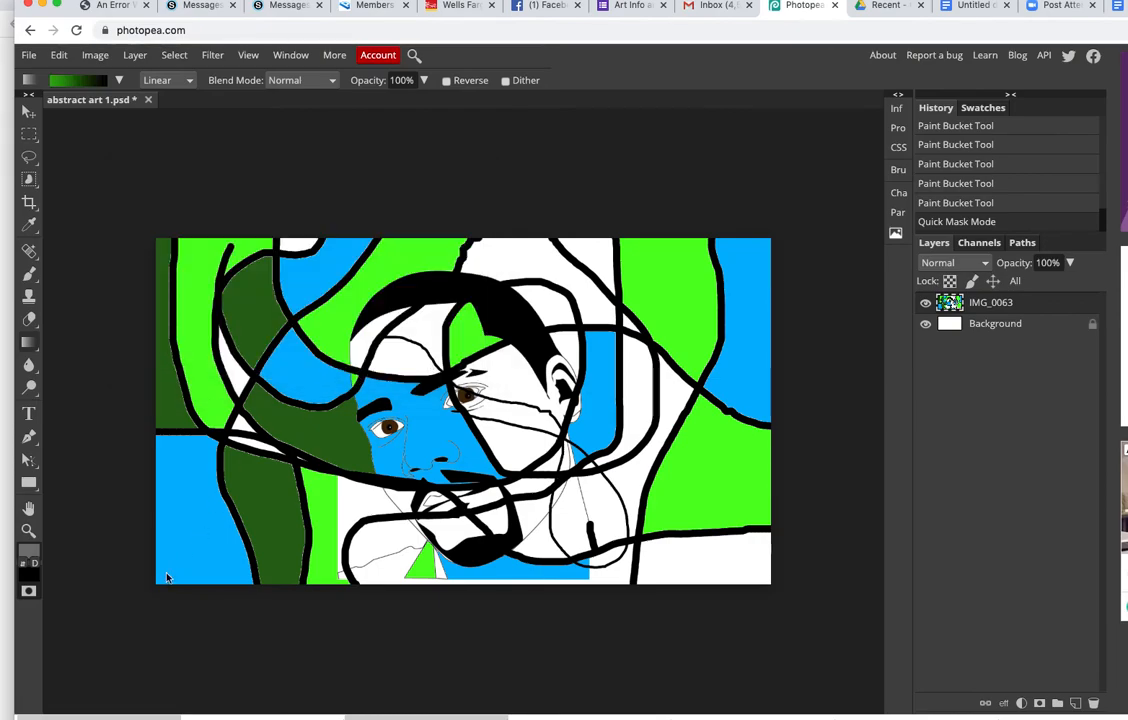
click(28, 590)
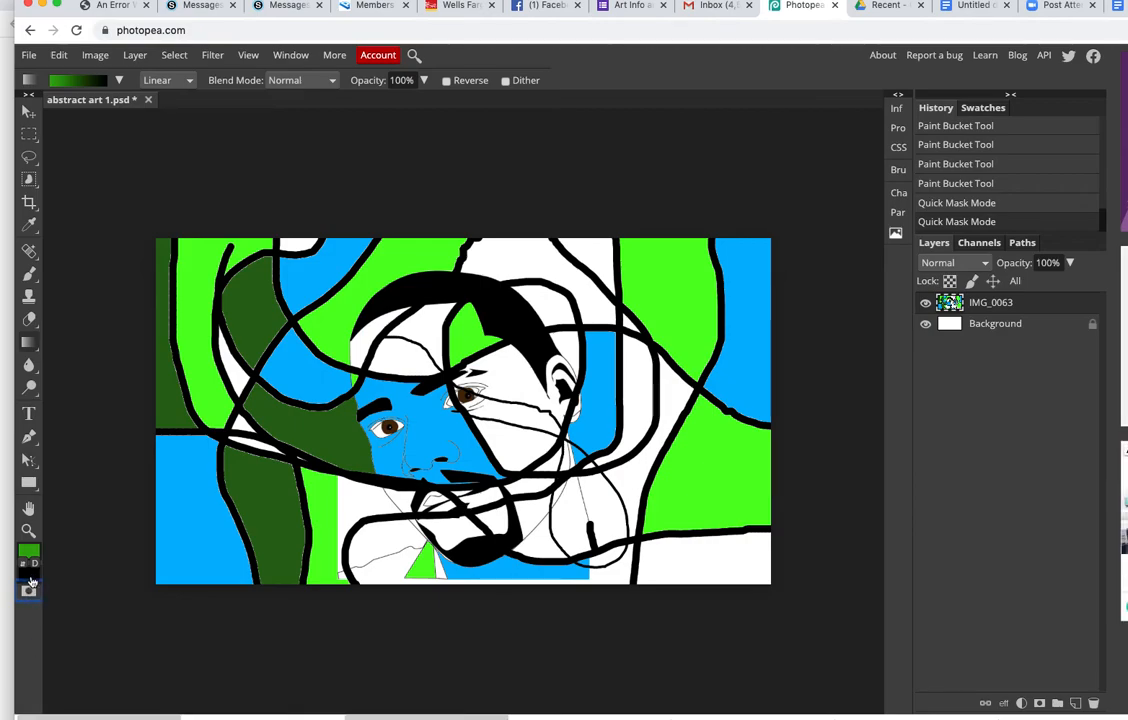
Step: Set the background color to dark blue 1e1a9e
click(31, 578)
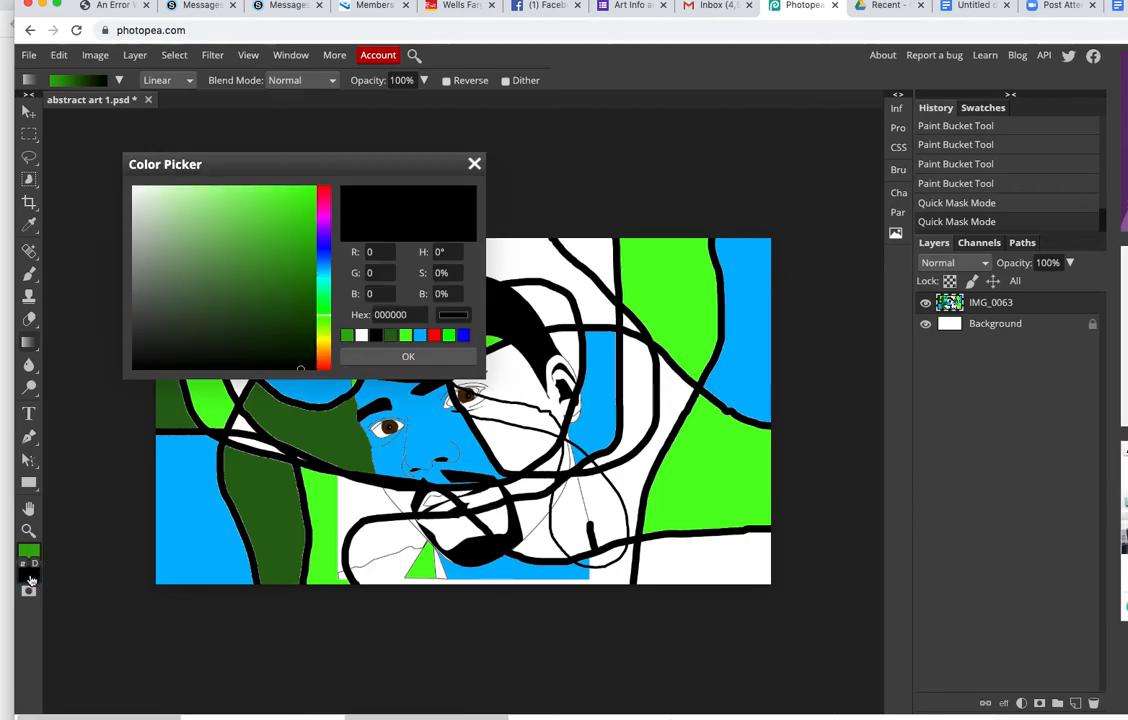
drag(324, 325, 322, 244)
click(285, 255)
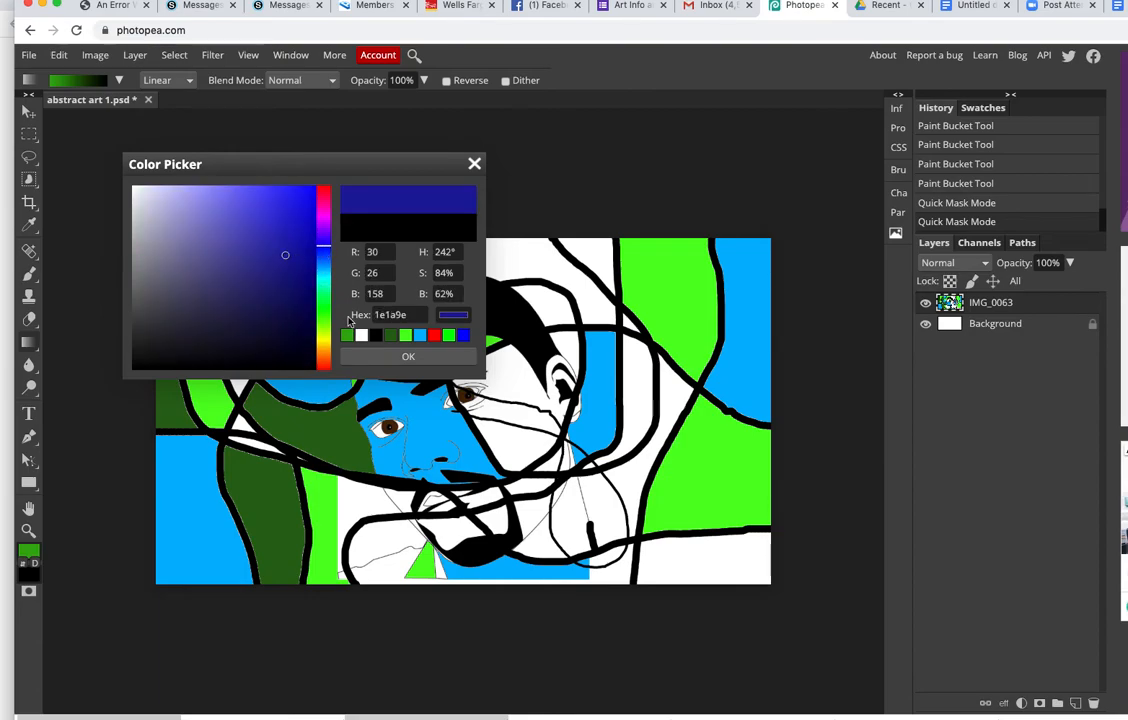
click(405, 357)
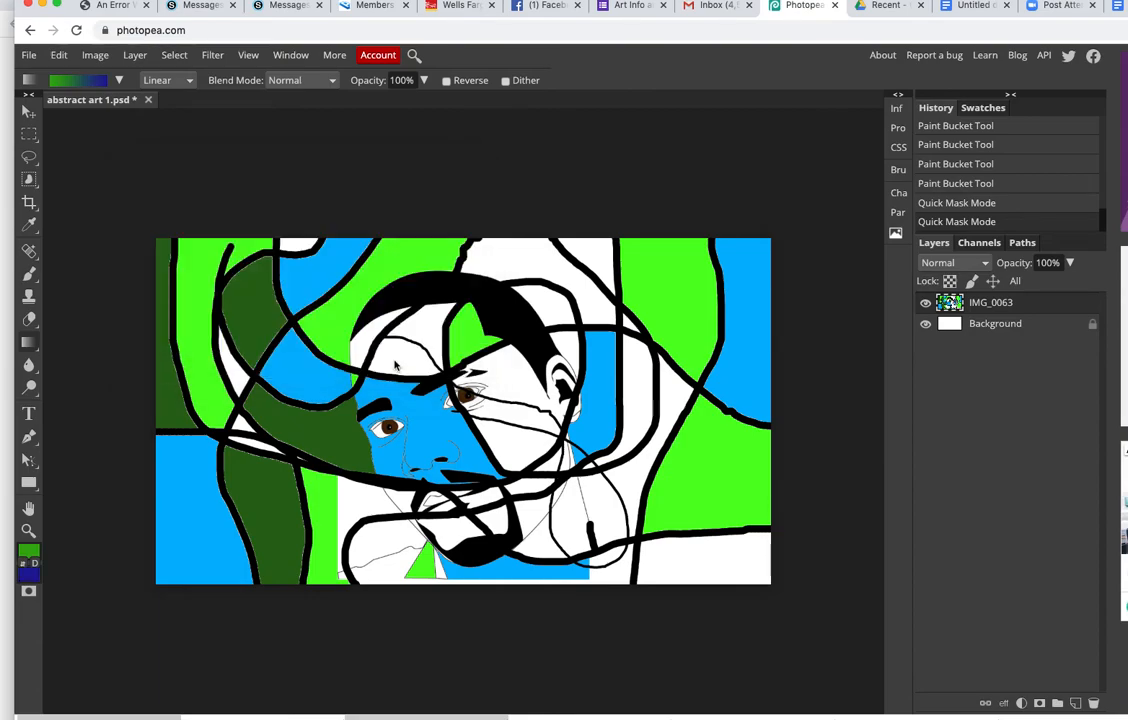
Step: Change the foreground color to a light purple for the gradient's starting color
click(27, 550)
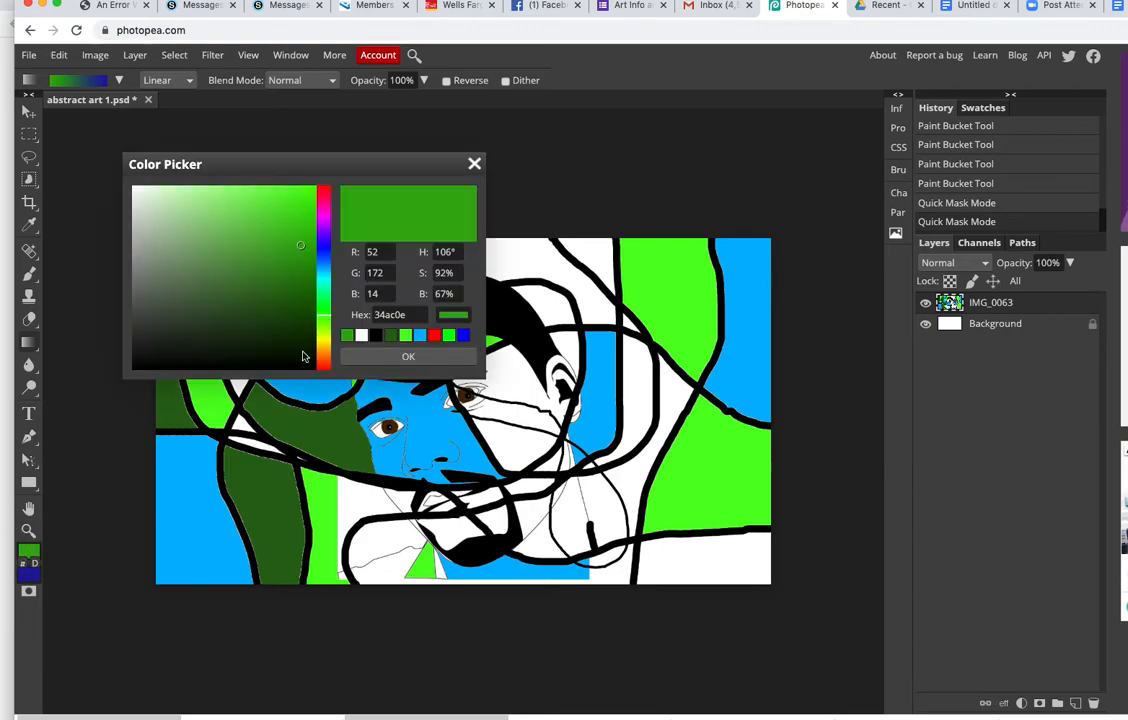
click(323, 236)
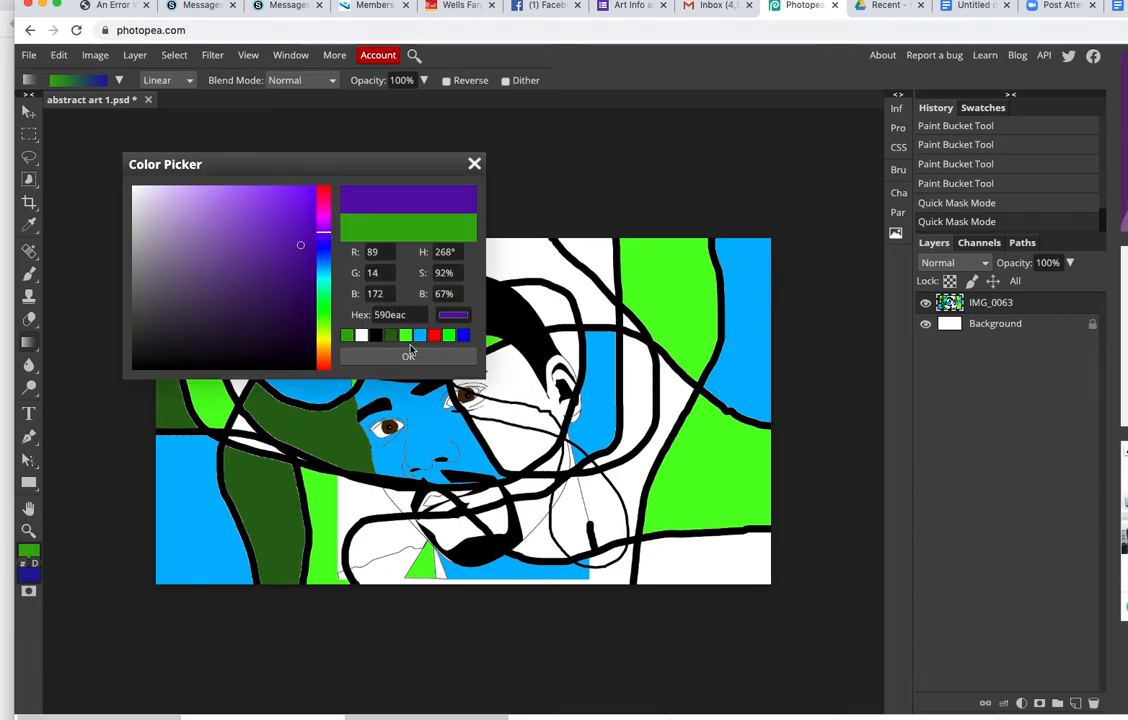
drag(305, 243, 248, 197)
click(406, 356)
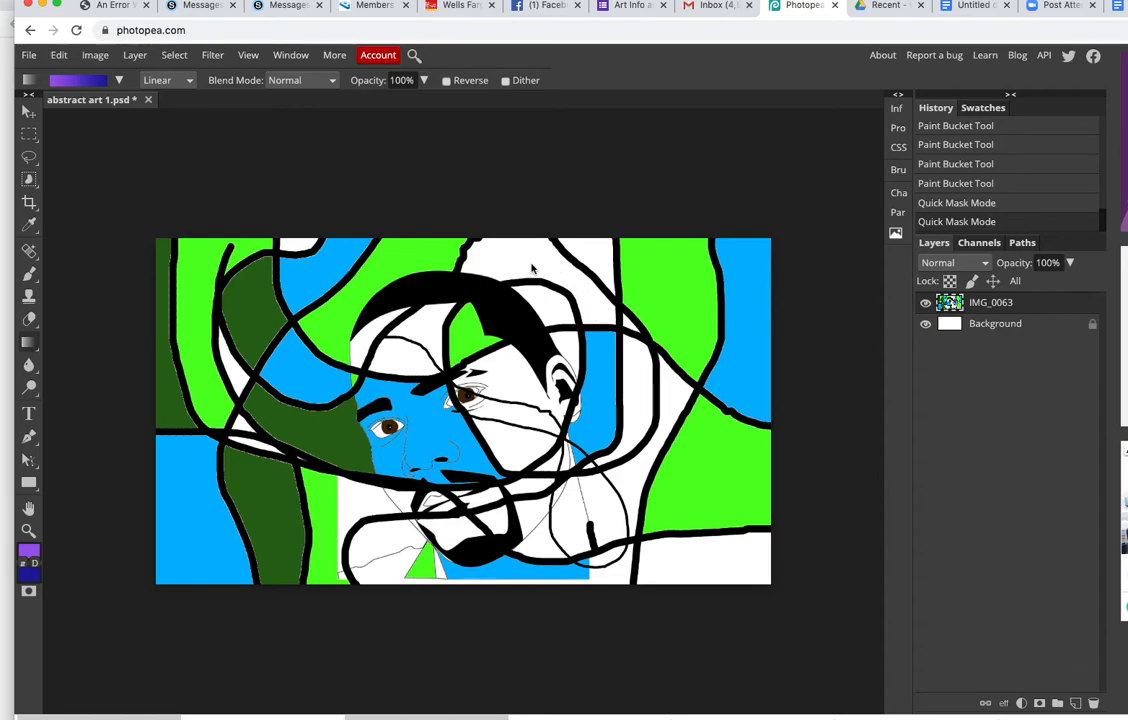
Step: Try a purple-to-blue linear gradient in the white section above the hair, and revert it through the history
drag(520, 262, 547, 274)
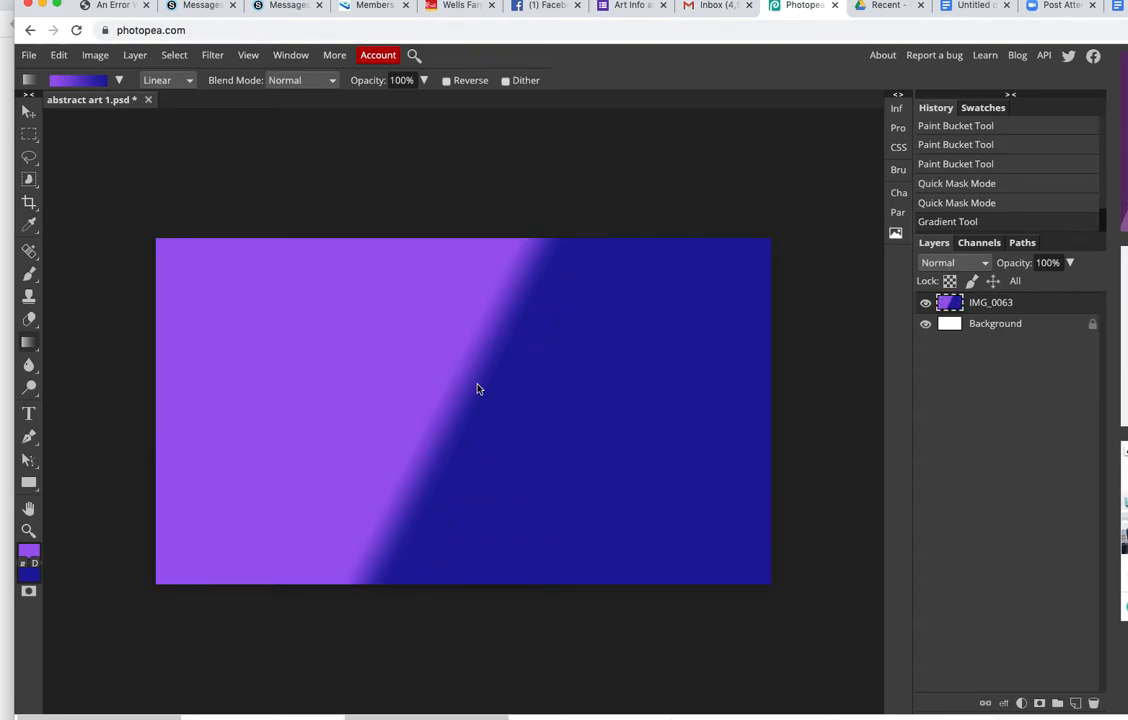
click(958, 205)
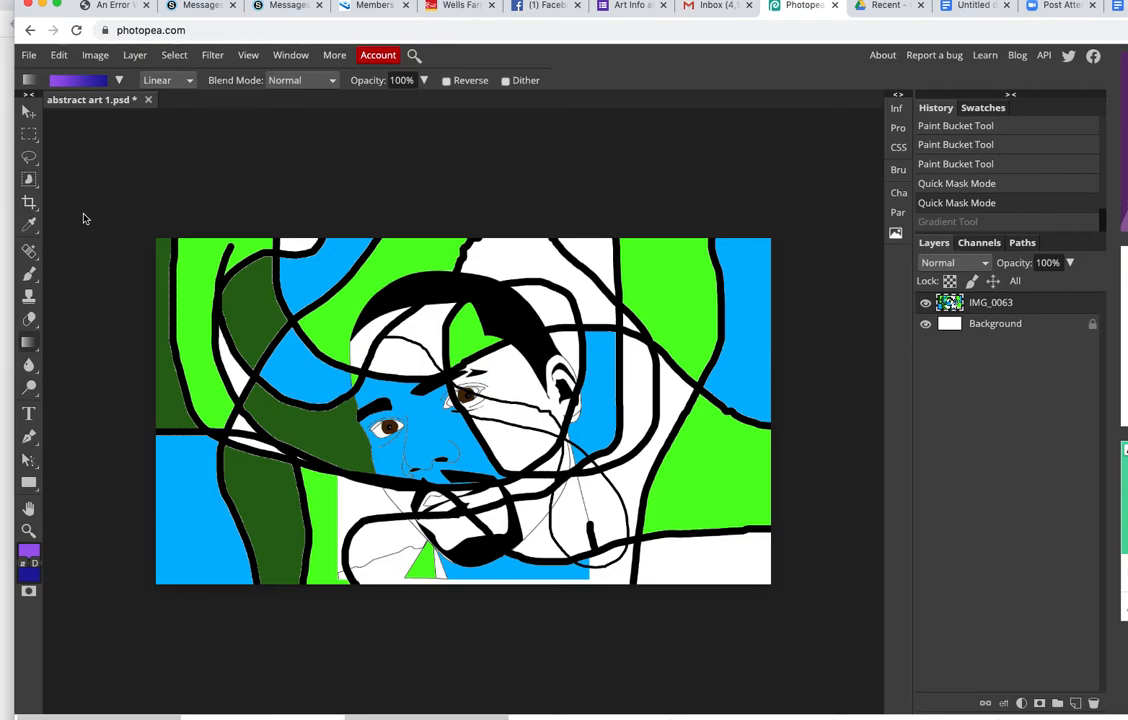
Step: Select the small white triangular section at the canvas's top edge with the Magic Wand and fill it with the purple-to-blue linear gradient
click(34, 165)
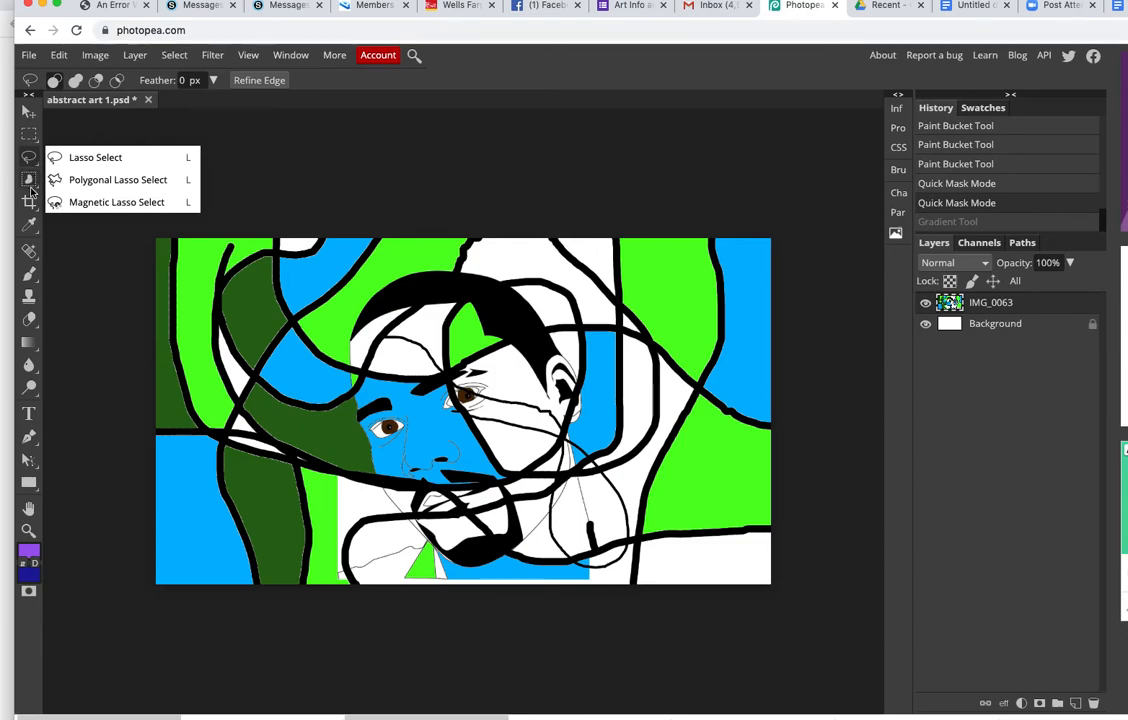
click(30, 184)
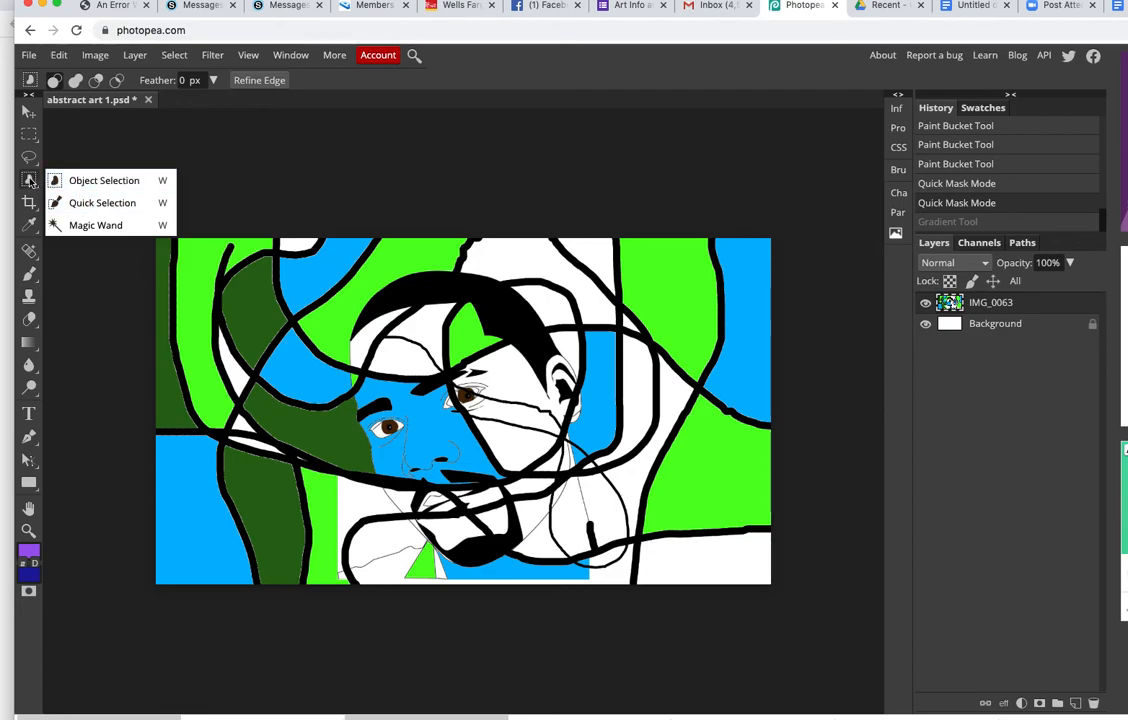
click(79, 226)
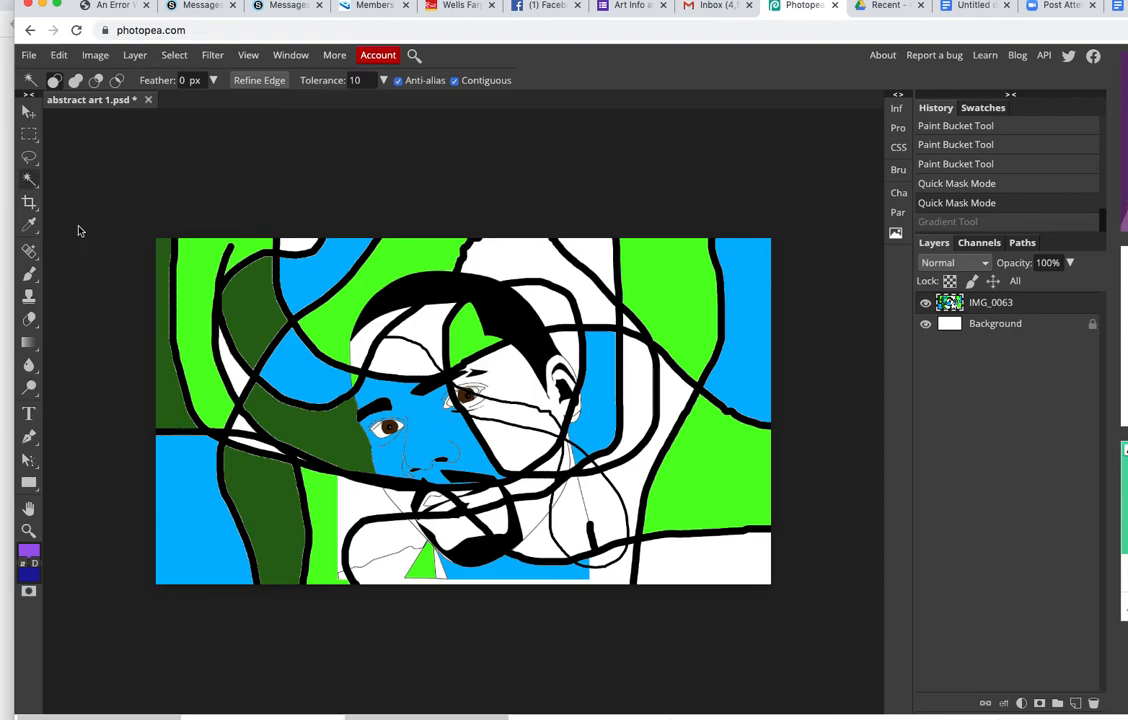
click(513, 259)
click(512, 257)
click(502, 262)
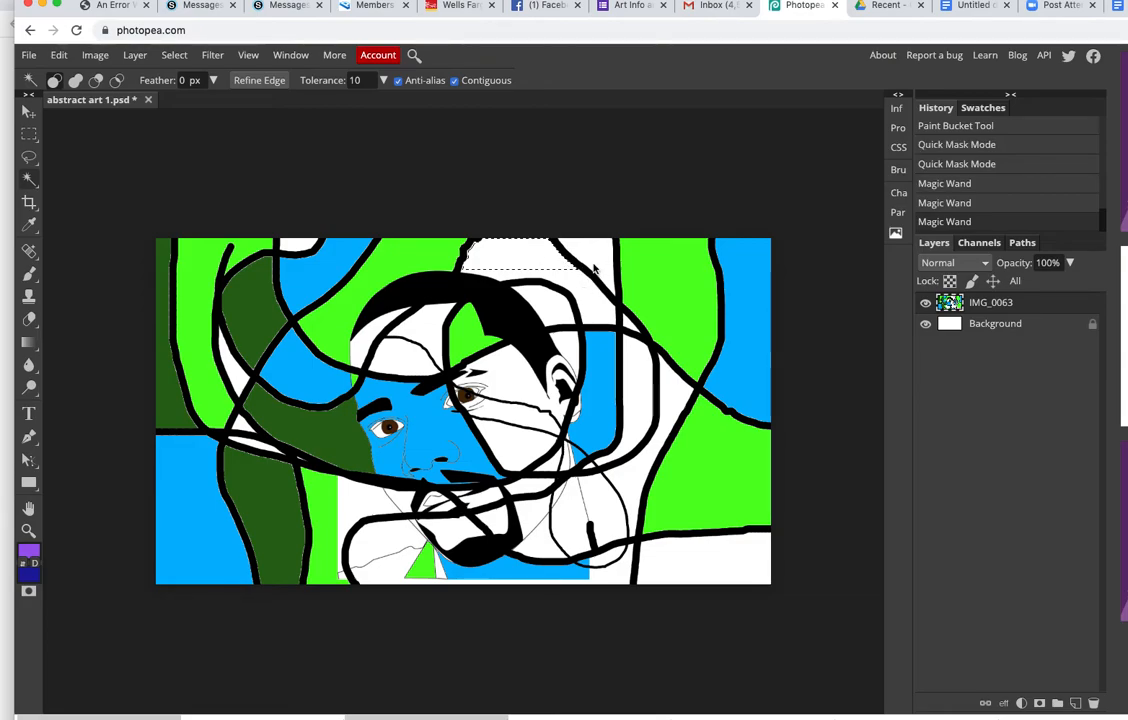
click(597, 266)
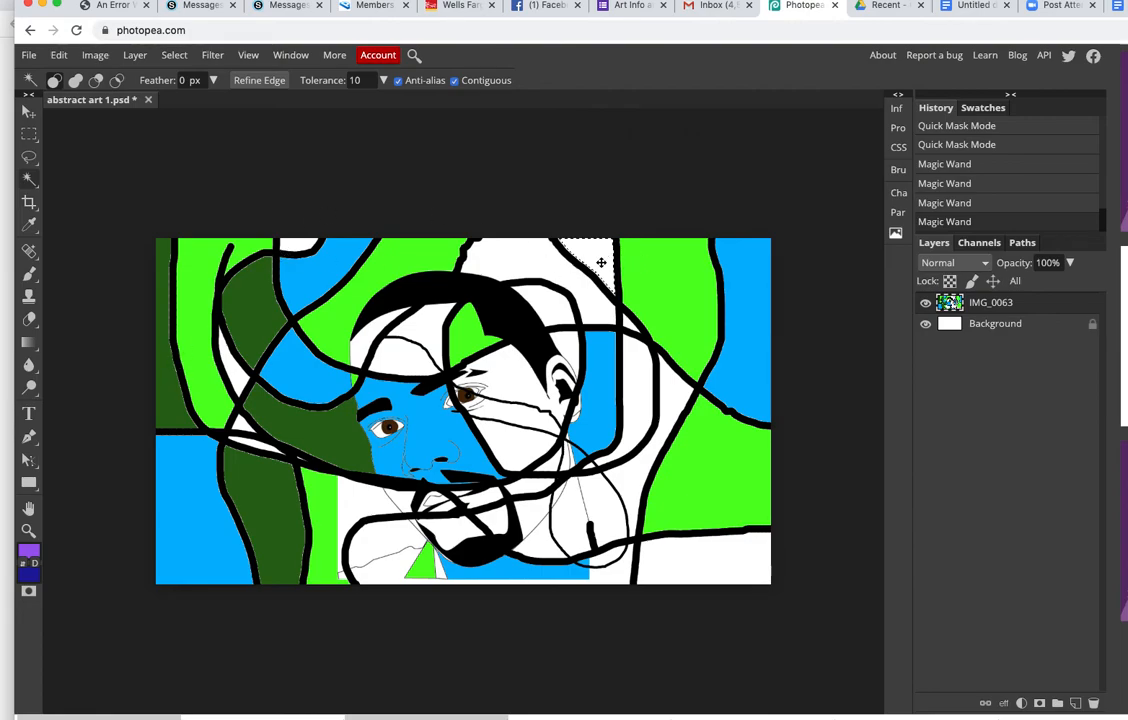
click(29, 343)
click(146, 343)
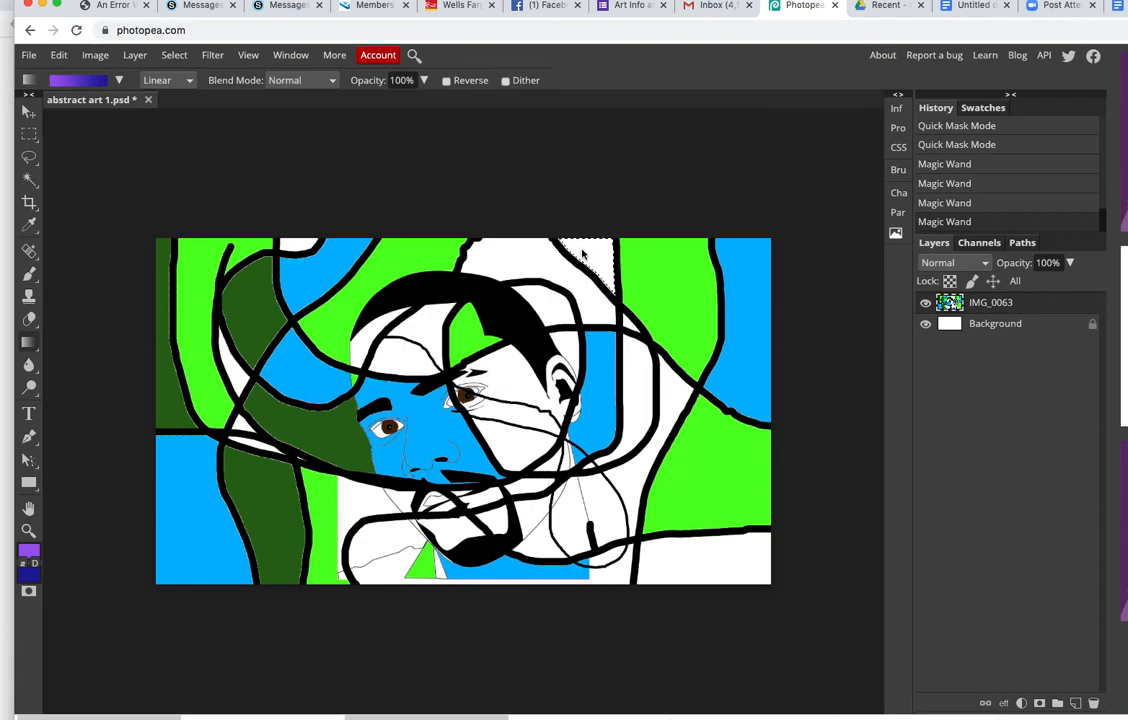
drag(583, 255, 603, 281)
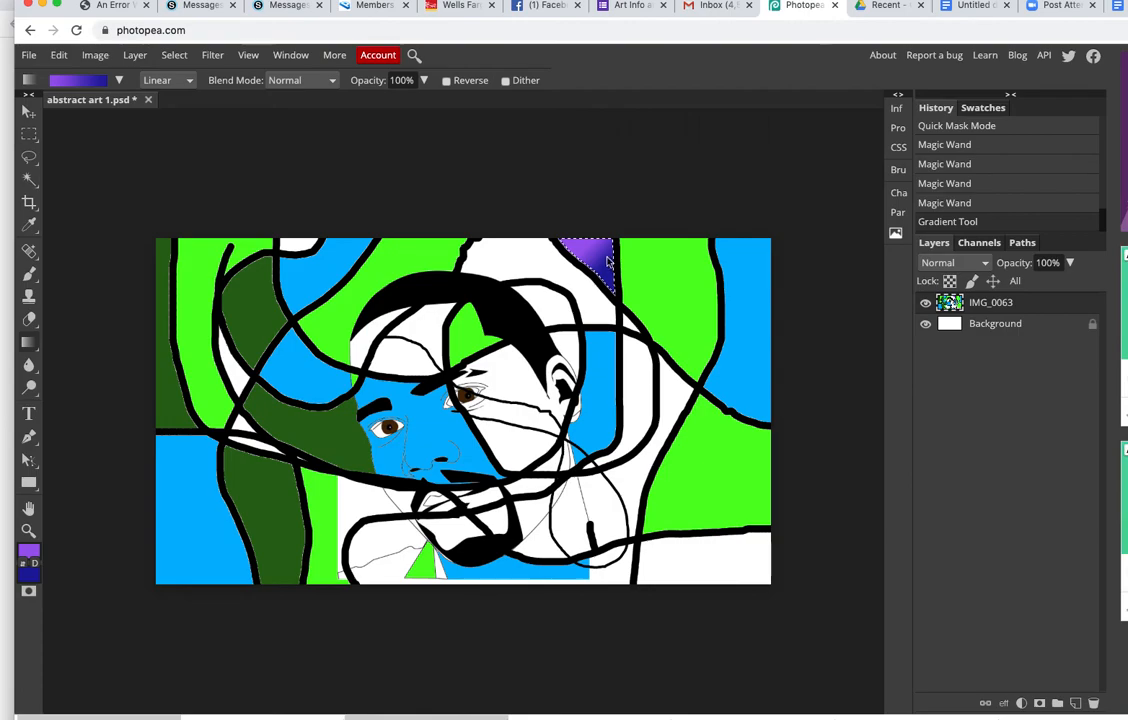
Step: Select the white section in the canvas's lower-right corner and fill it with a horizontal purple-to-blue gradient
click(29, 177)
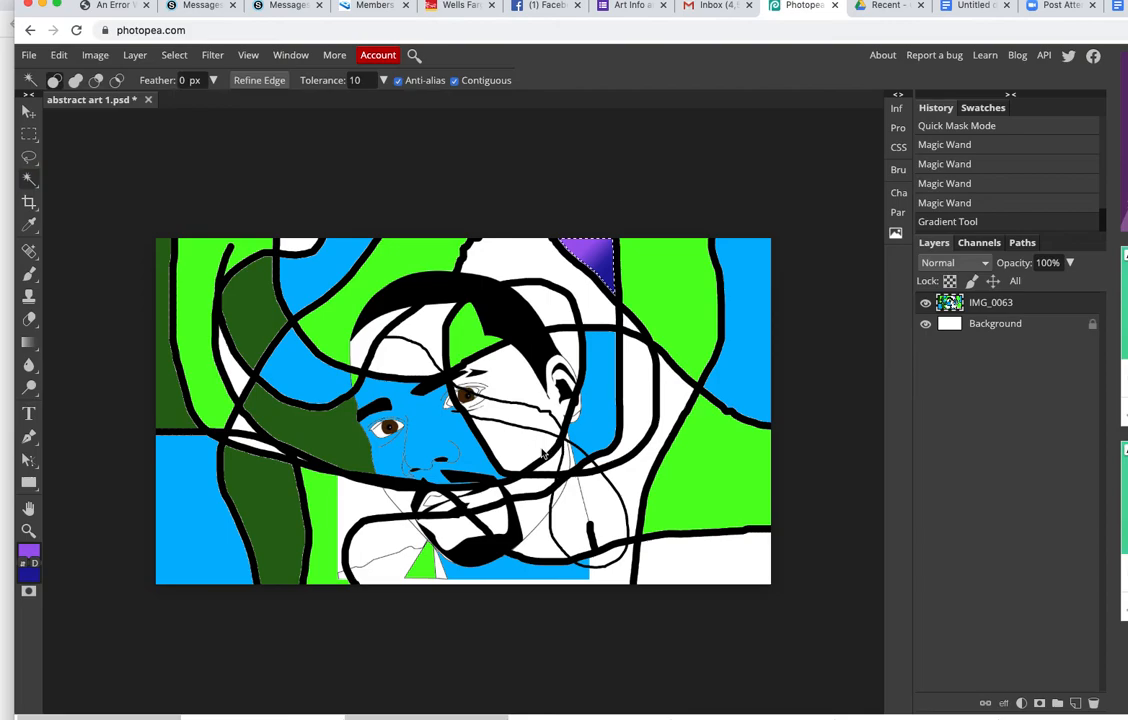
click(678, 557)
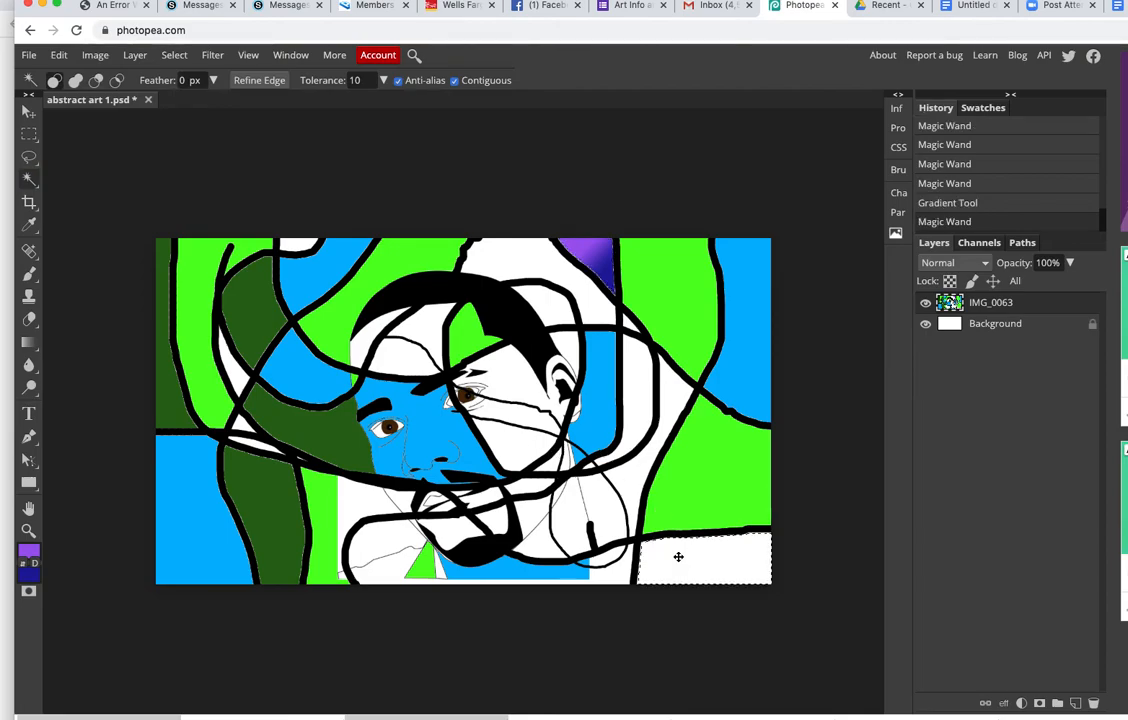
click(29, 343)
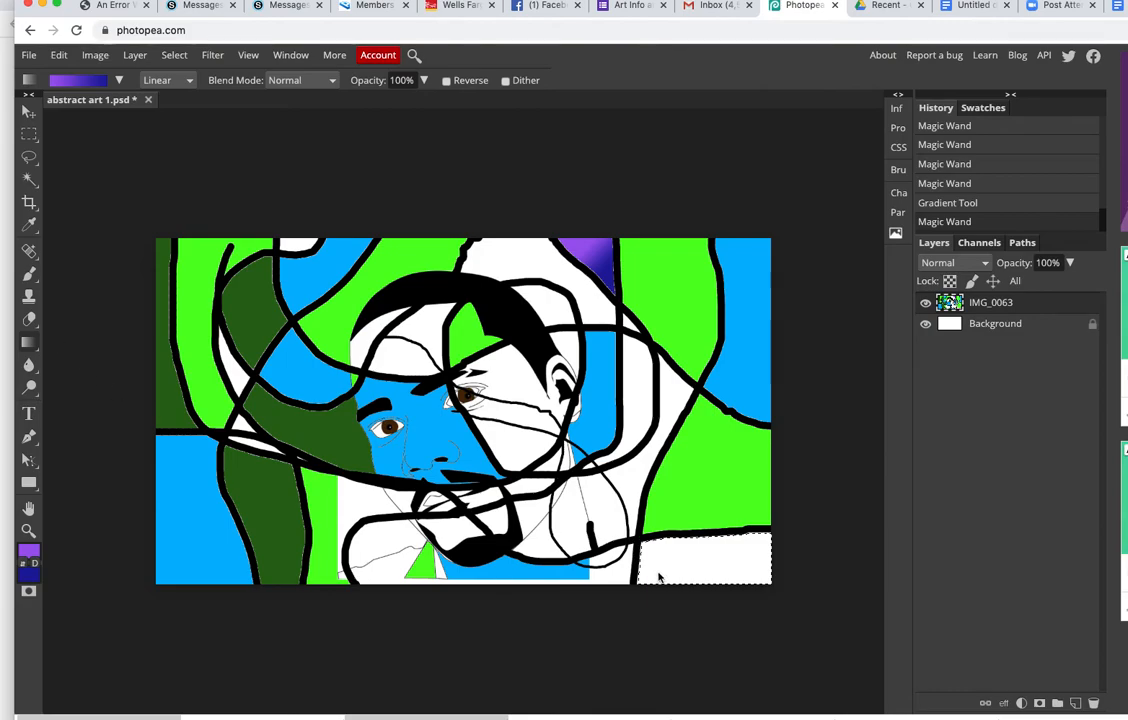
drag(657, 567, 745, 563)
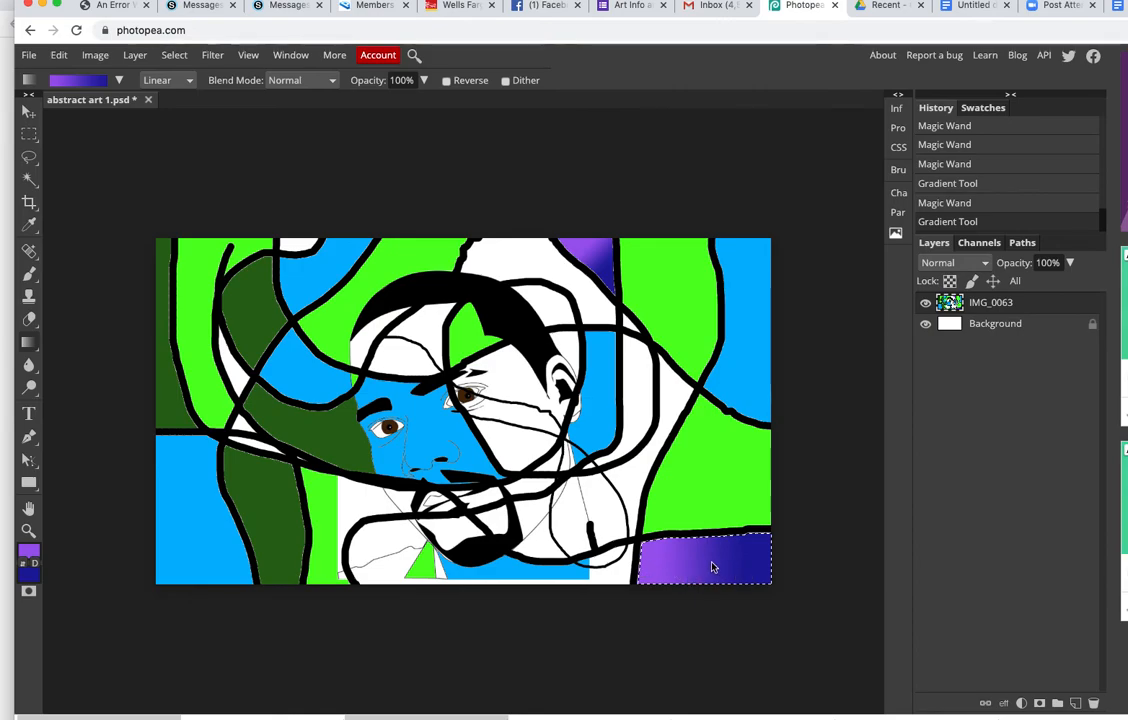
Step: Select the white shoulder section left of the chin and fill it with the purple-to-blue gradient
click(29, 180)
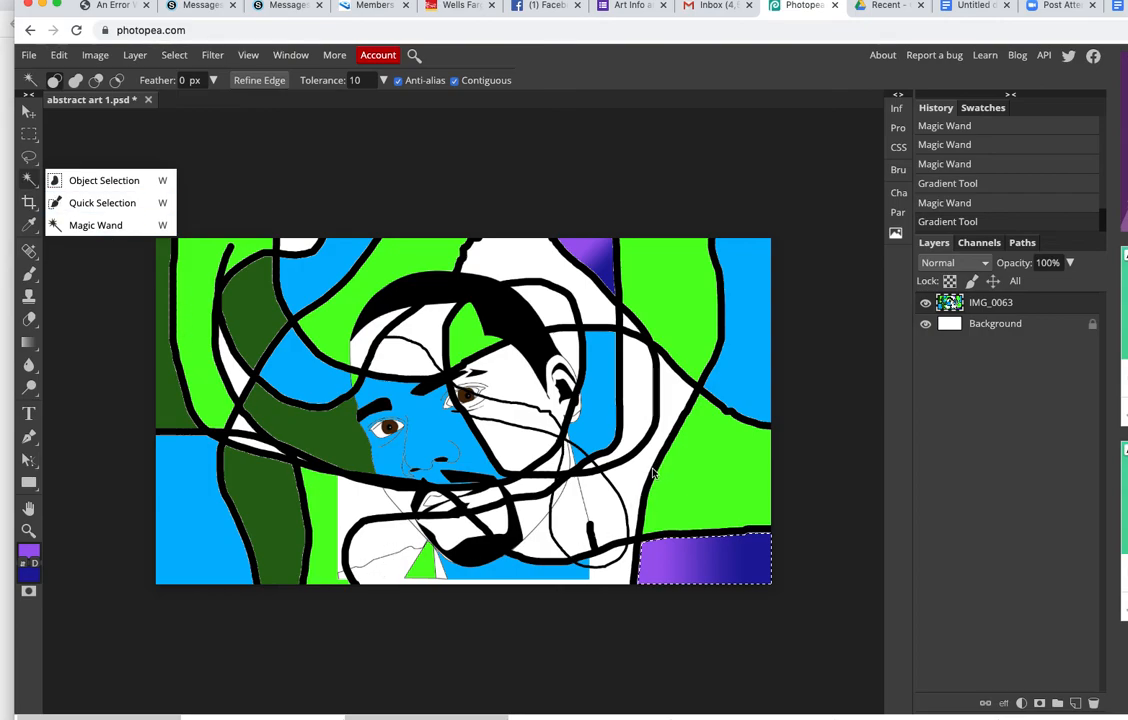
click(352, 494)
click(381, 543)
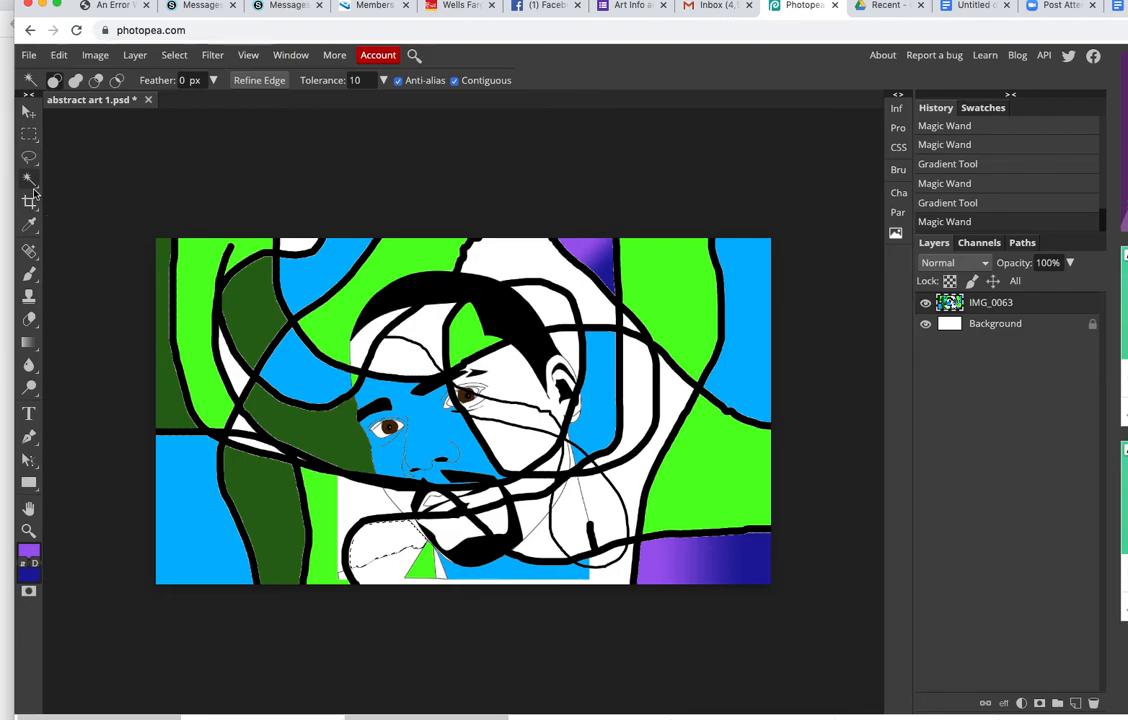
click(29, 342)
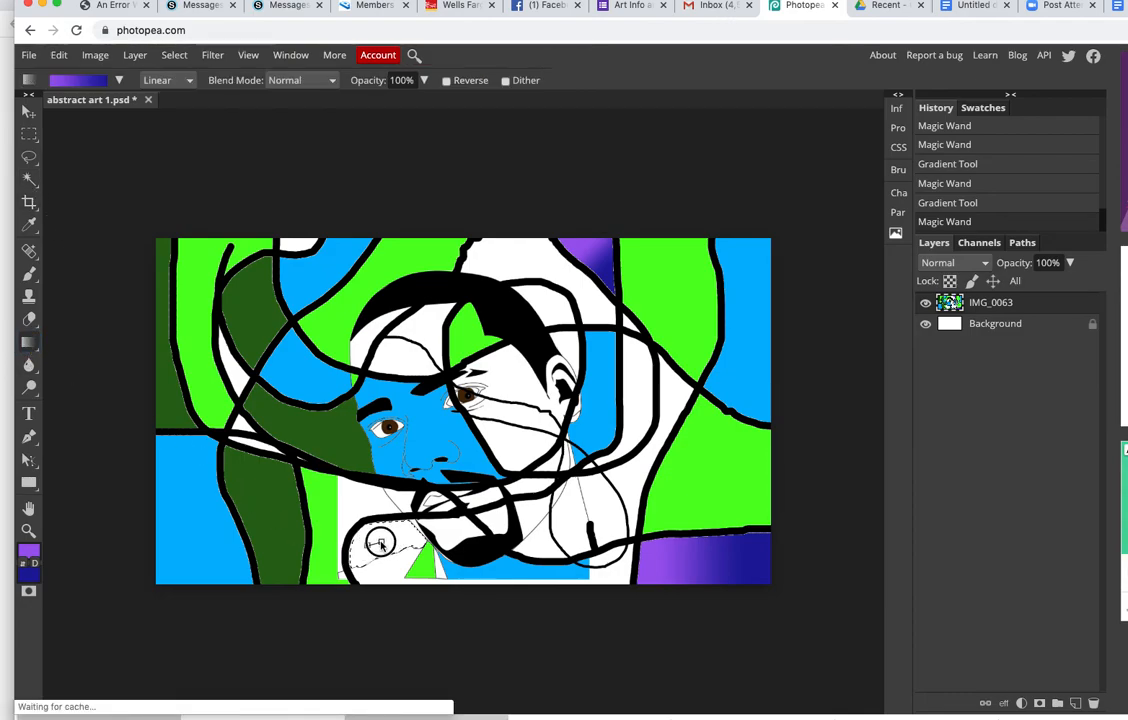
drag(369, 545, 380, 545)
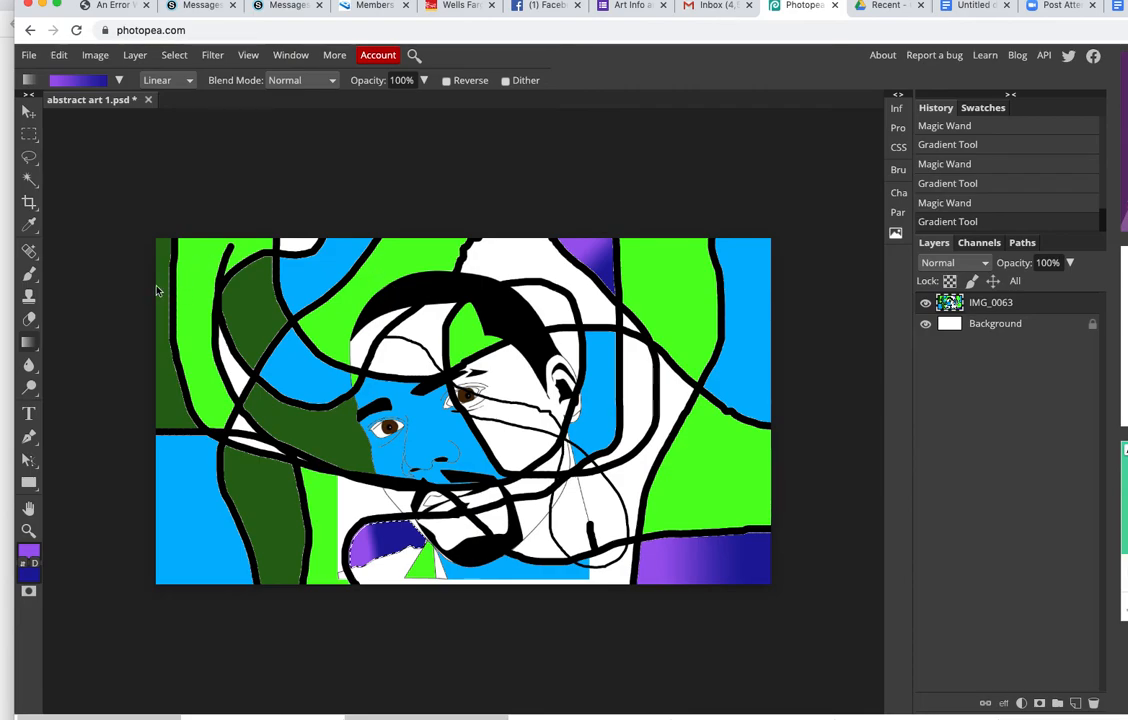
Step: Try to fill the white upper forehead section with purple using the Paint Bucket
right_click(35, 346)
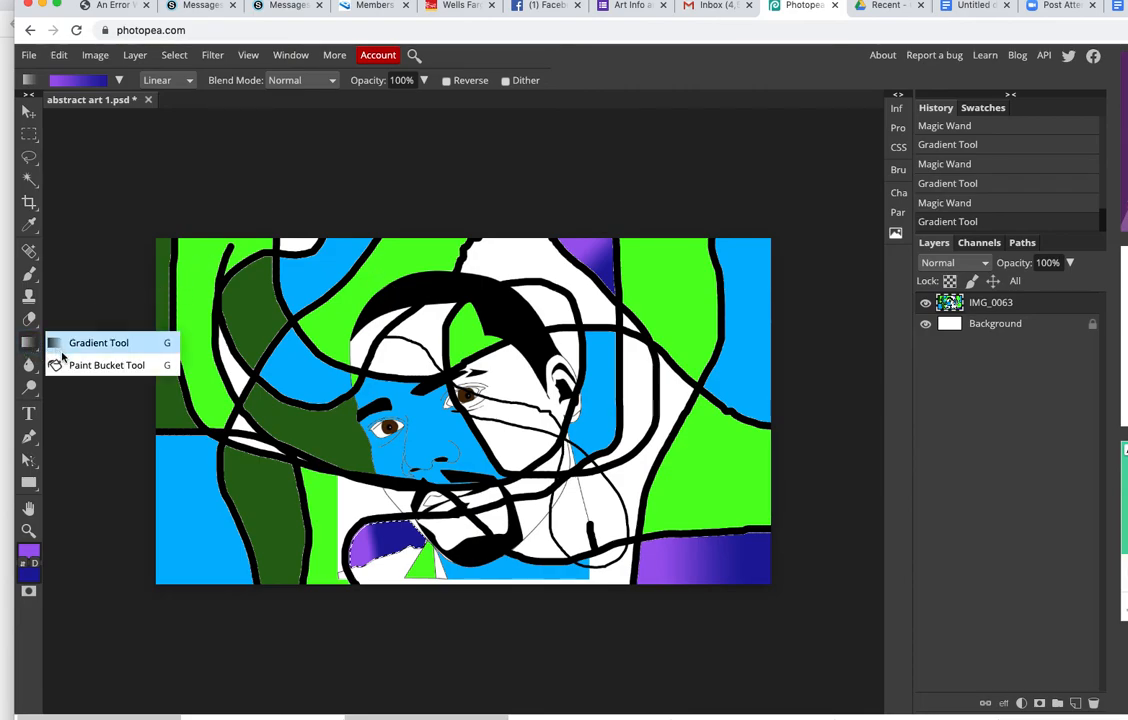
click(86, 366)
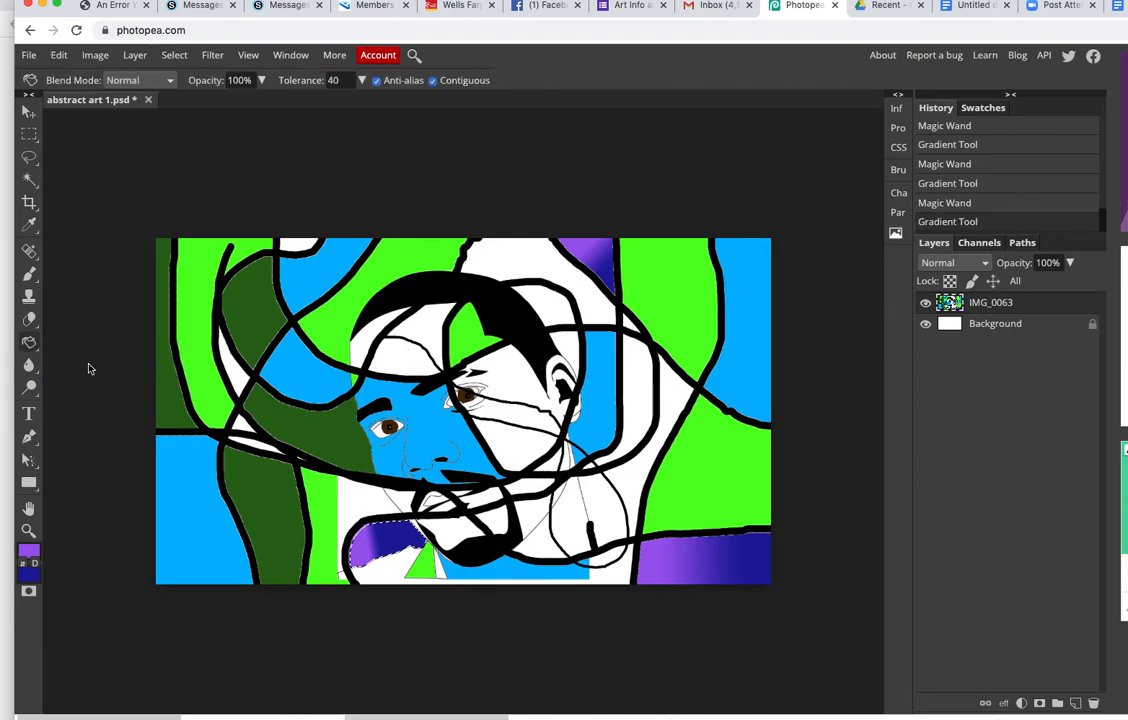
click(432, 334)
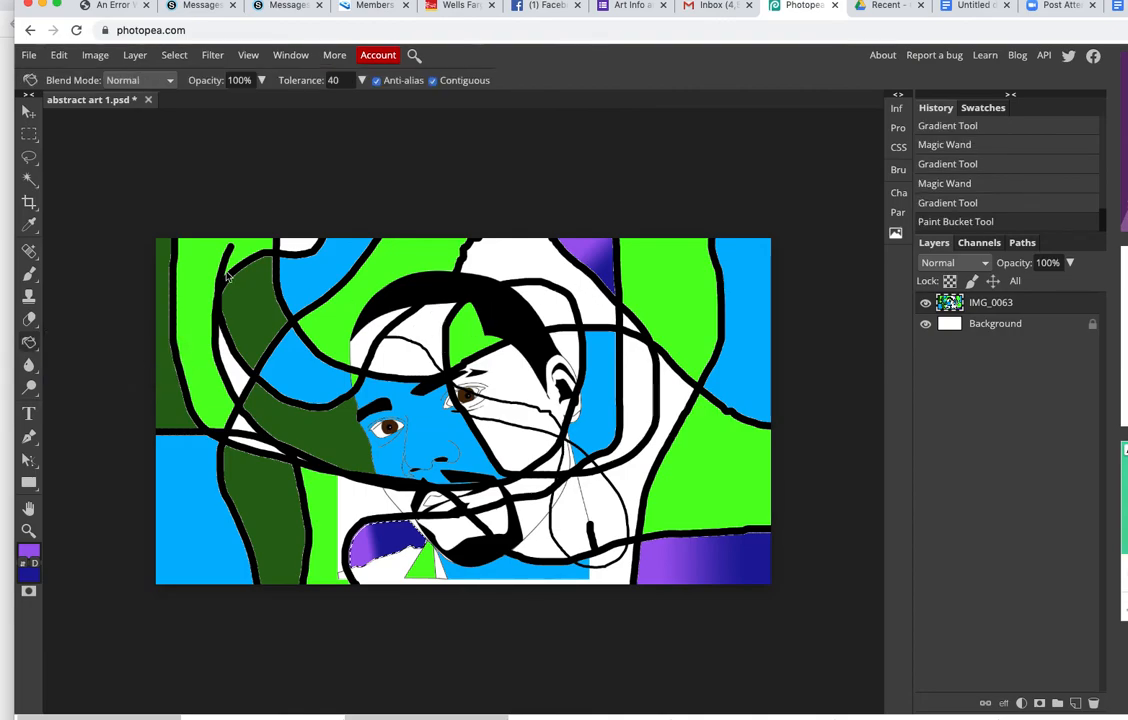
right_click(29, 341)
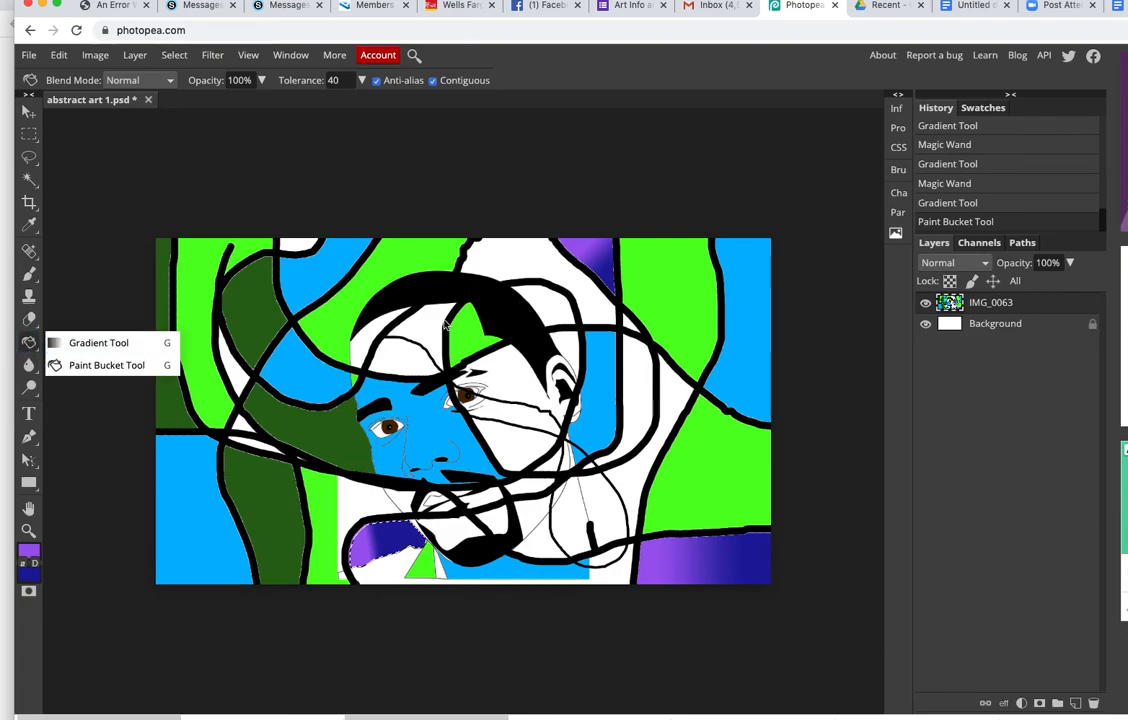
click(430, 325)
click(428, 326)
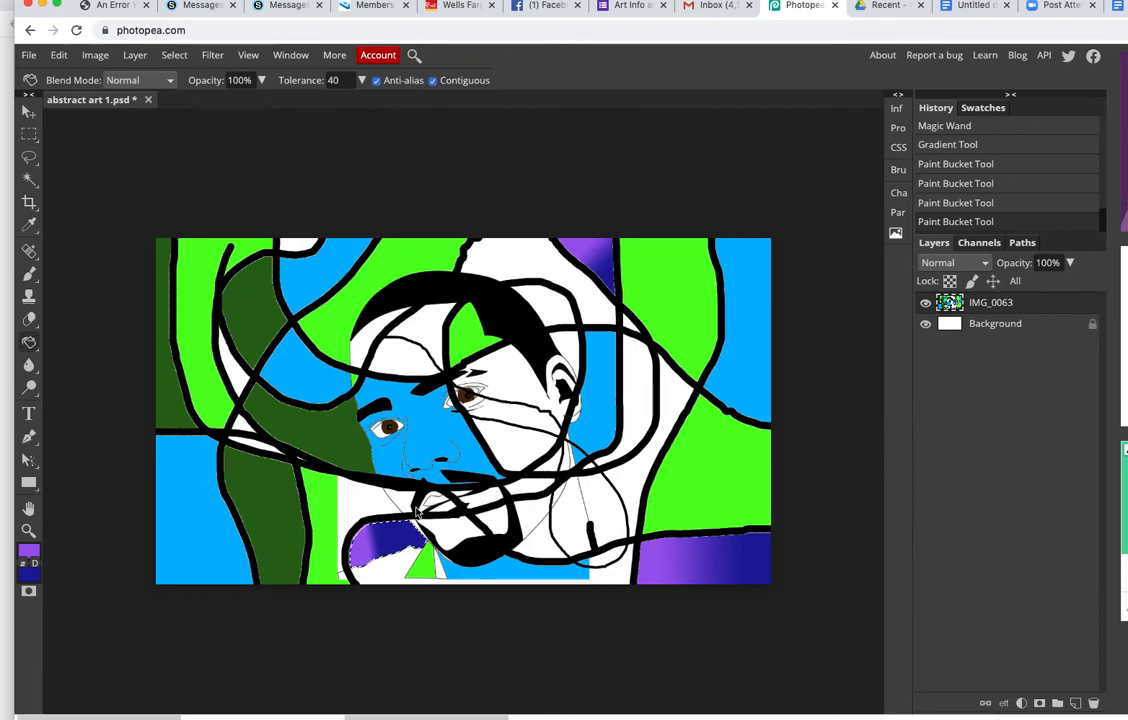
click(430, 330)
click(430, 330)
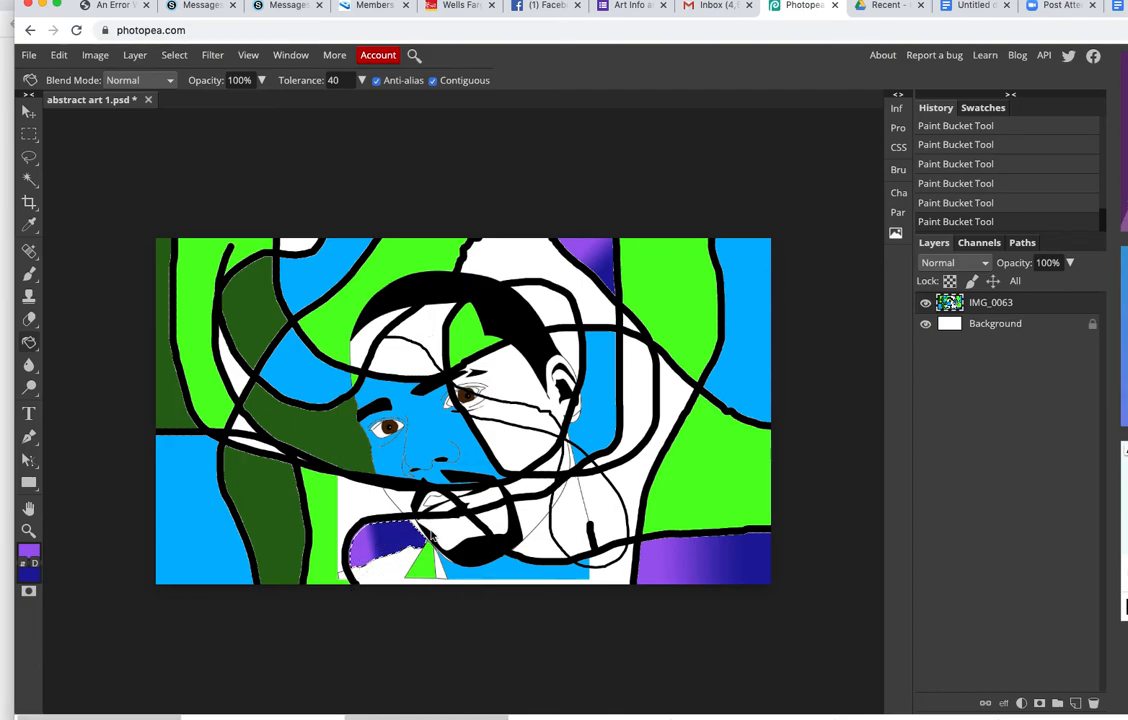
Step: Clear the selection and use the Paint Bucket to fill the upper forehead and the narrow white sliver beside the dark green section with purple
click(29, 137)
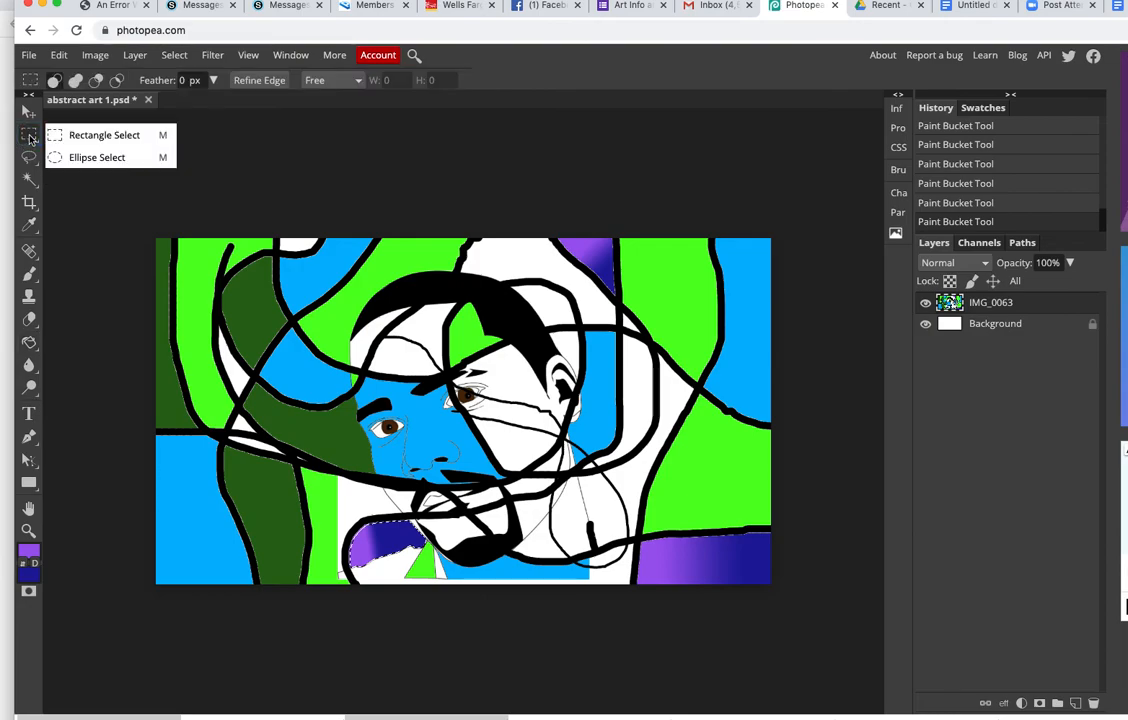
click(92, 137)
click(340, 458)
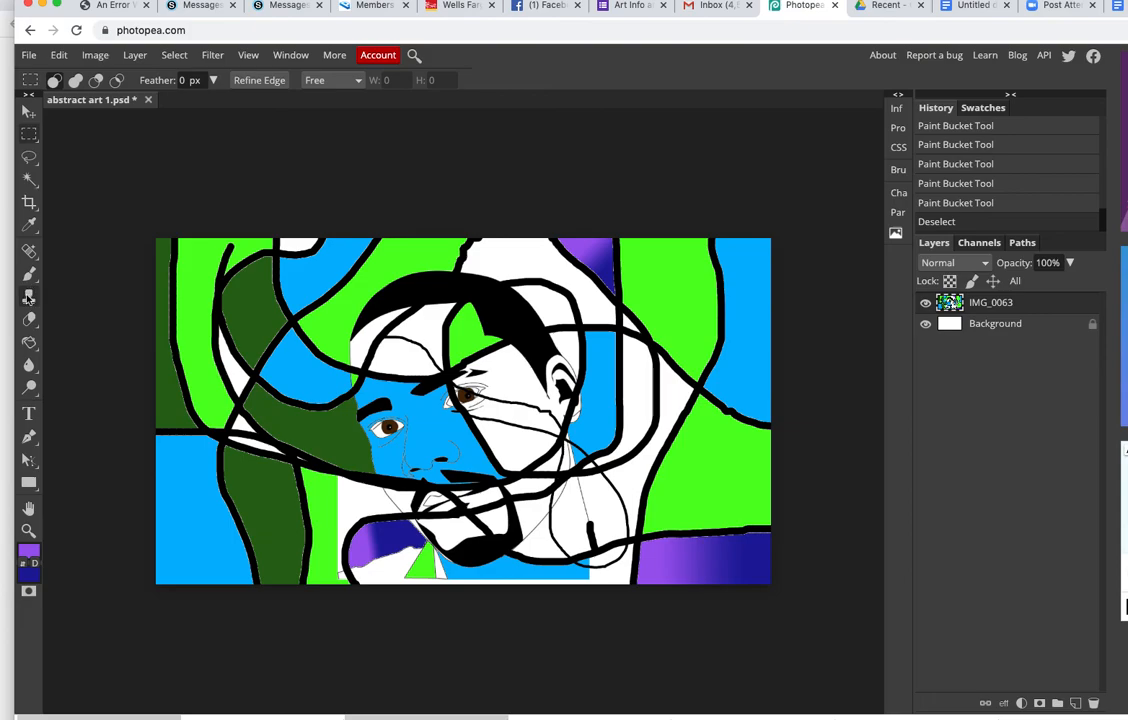
click(29, 343)
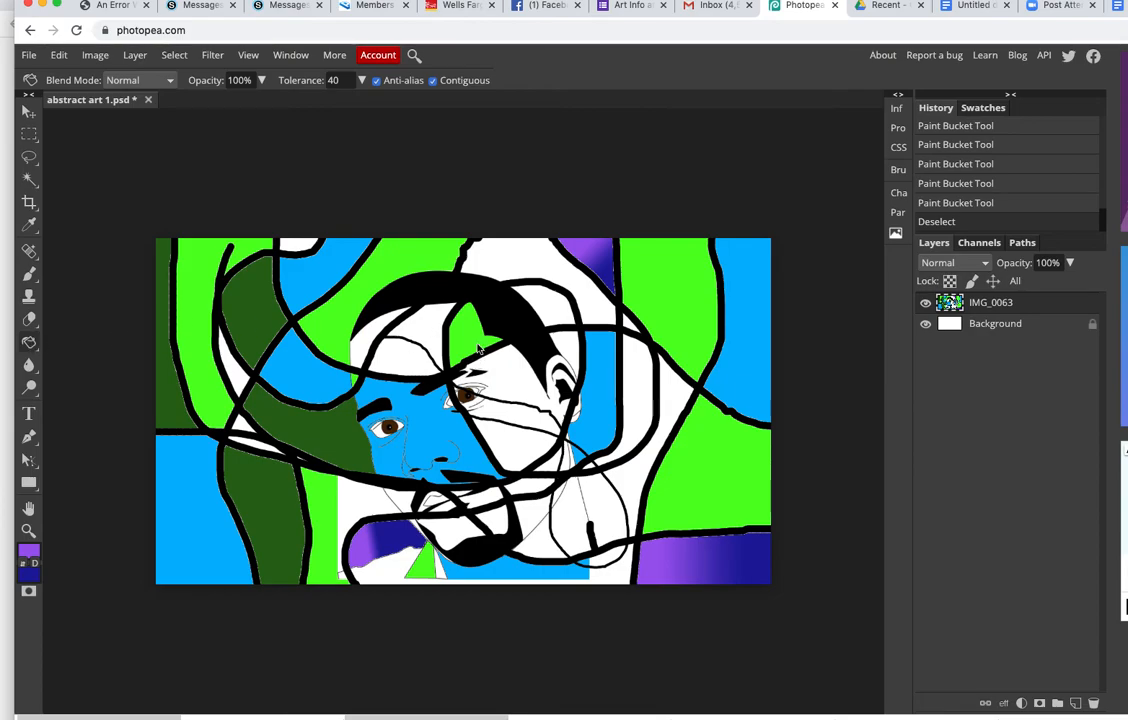
click(428, 334)
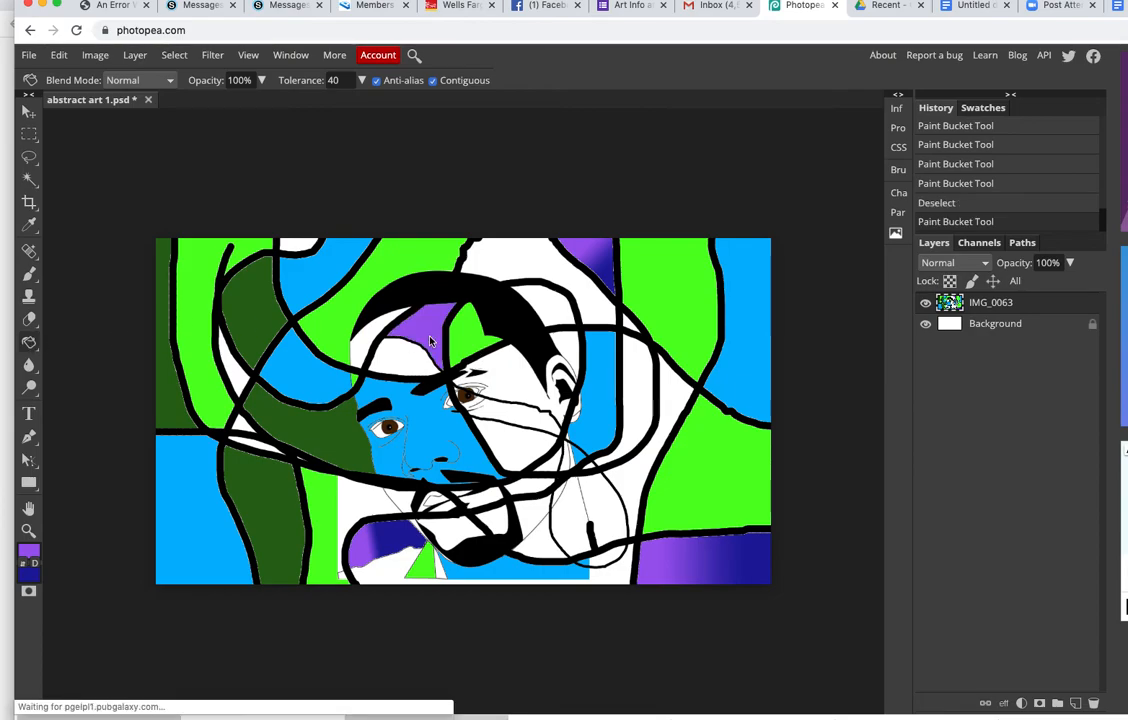
click(240, 372)
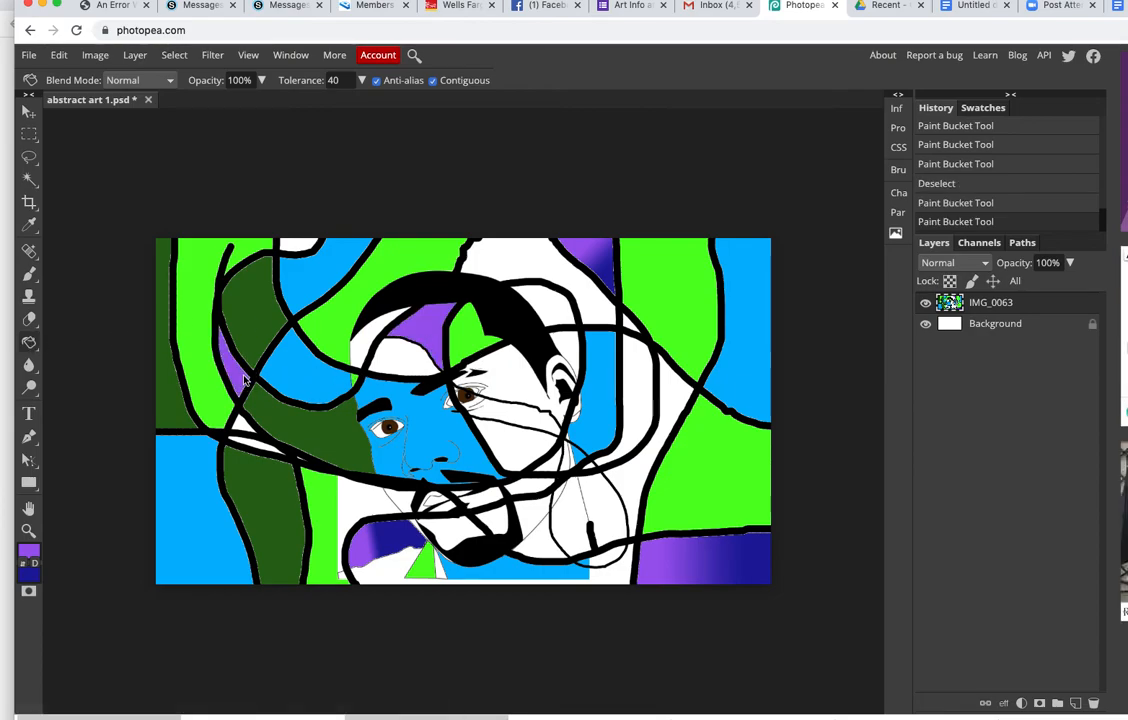
click(258, 455)
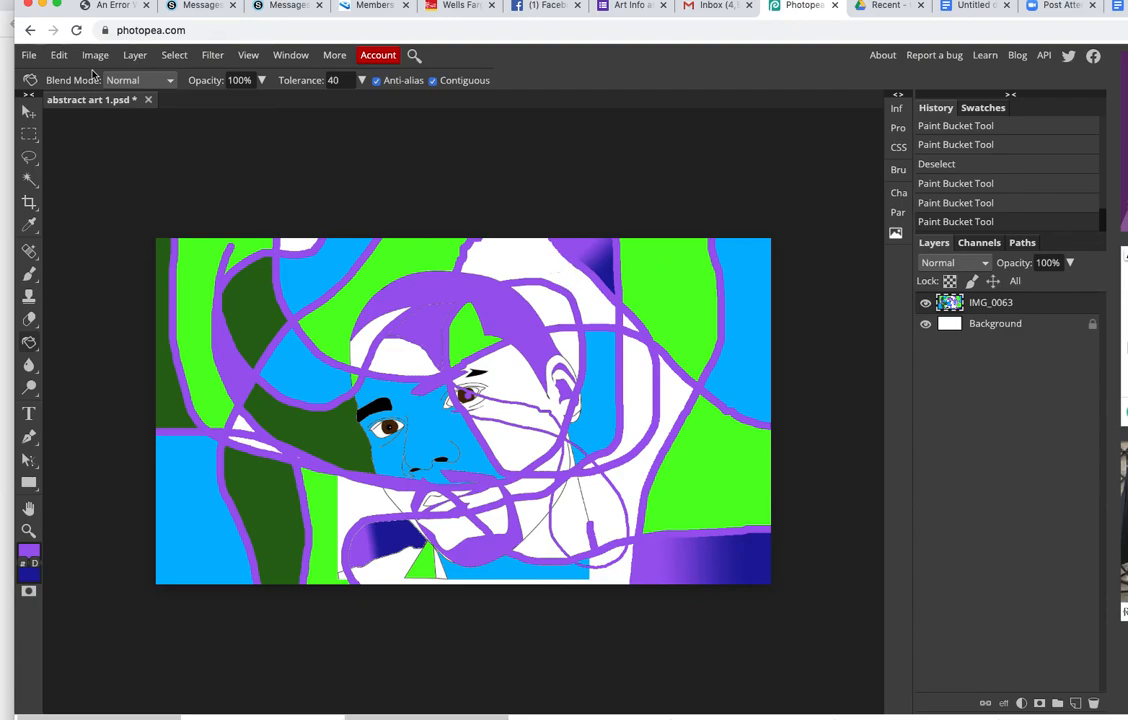
Step: Export the artwork as a 1280 x 720 px JPG at 70% quality
click(30, 57)
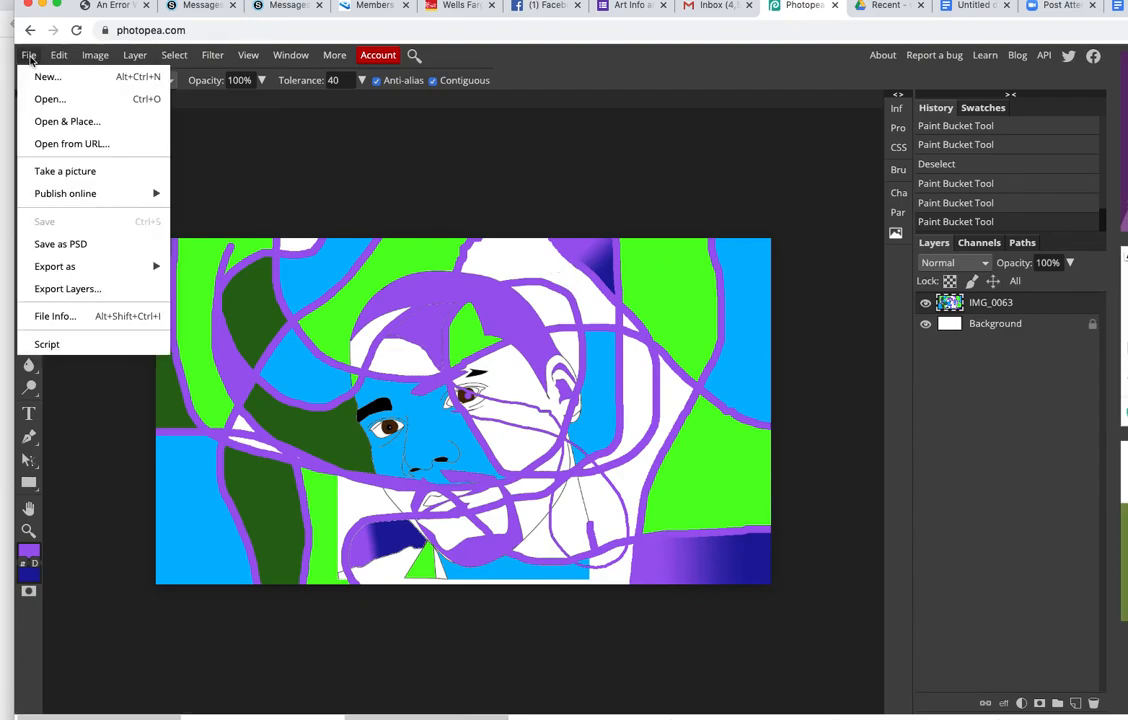
mouse_move(115, 266)
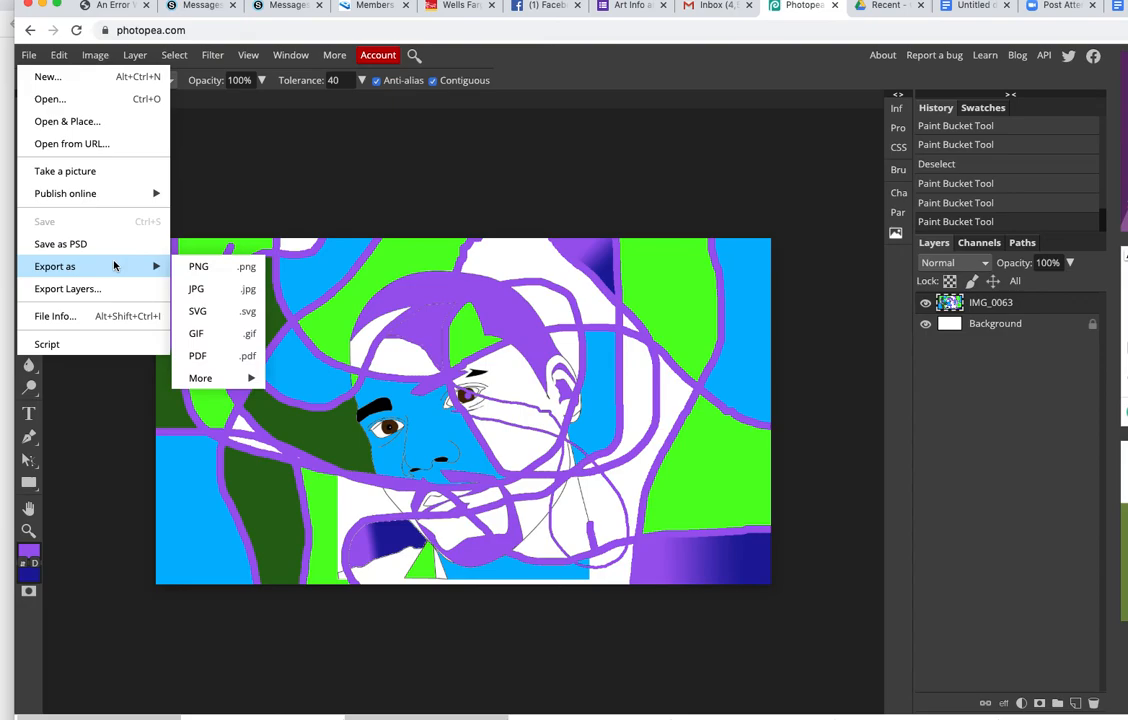
click(197, 290)
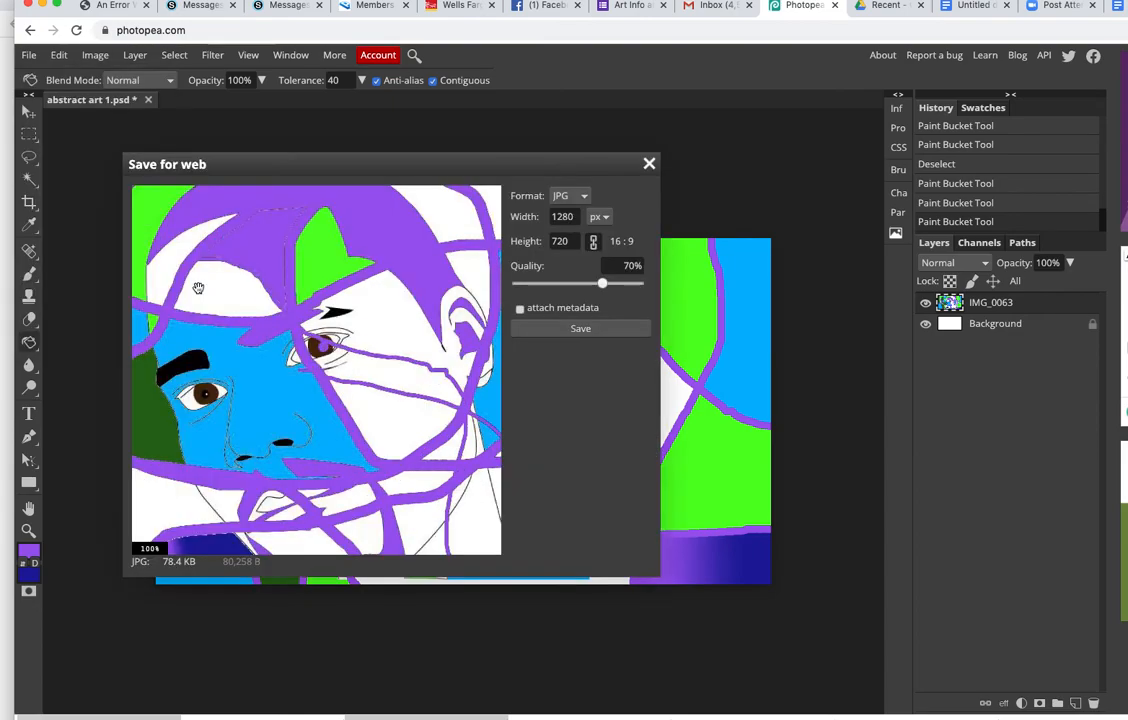
click(594, 329)
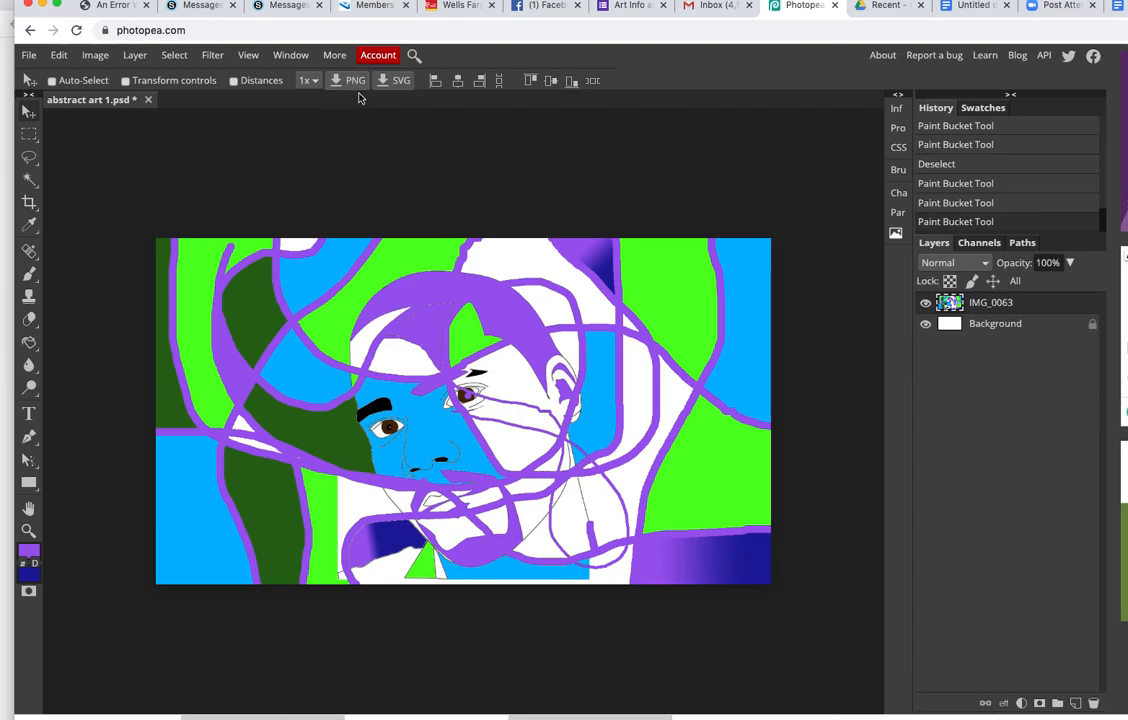
Step: Revert the last purple fill through the history, and fill the curved band beside the ear and the chin section with dark blue
click(960, 204)
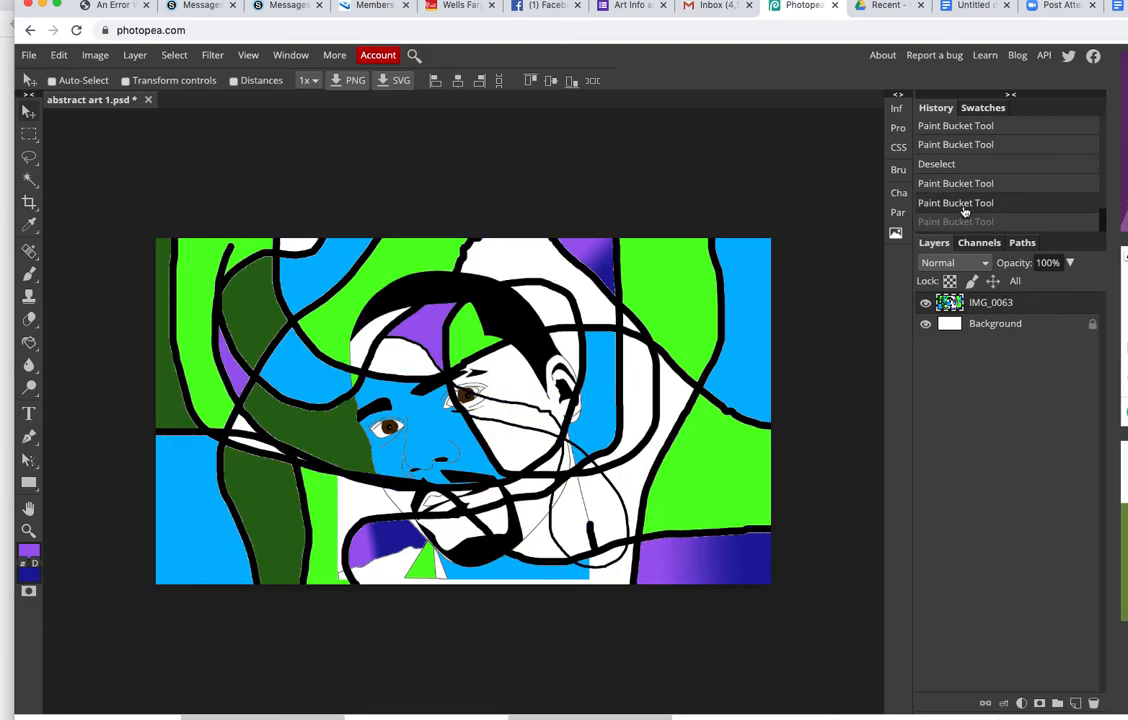
click(29, 342)
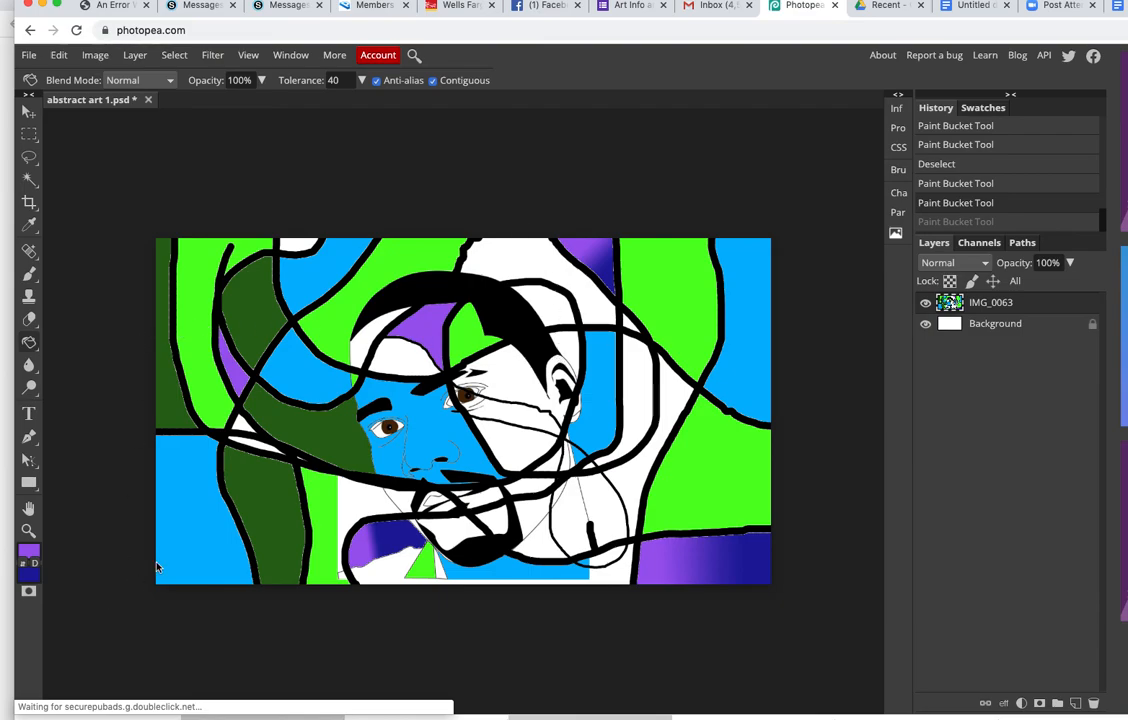
click(25, 565)
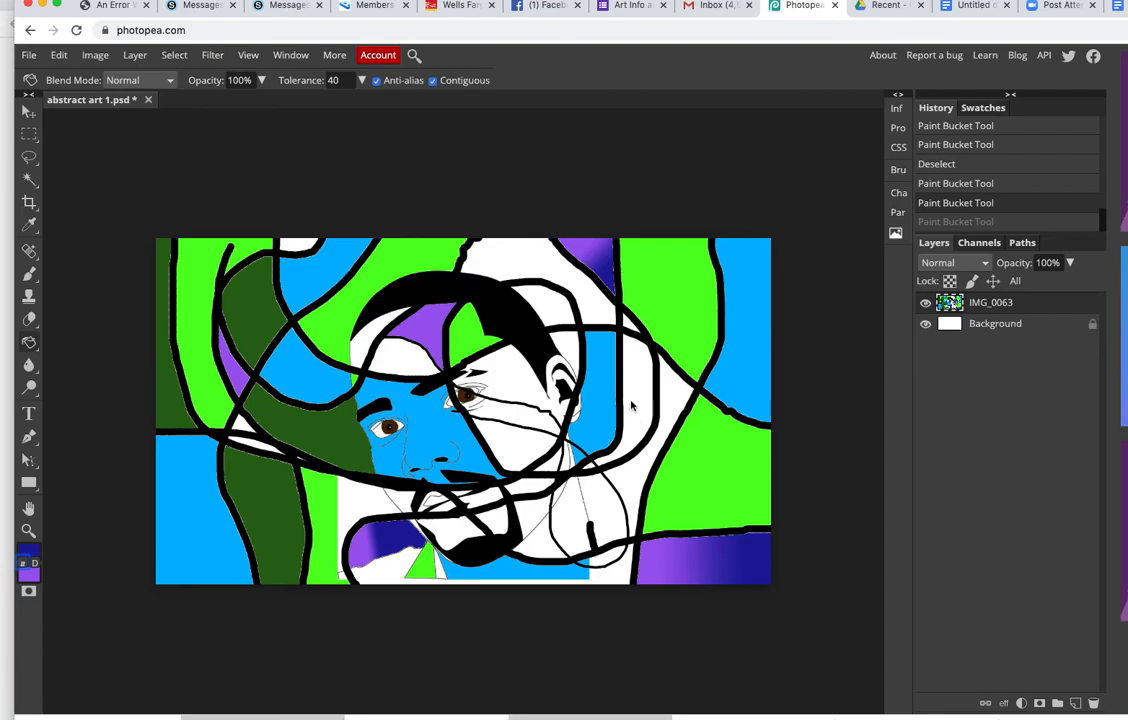
click(631, 405)
click(460, 542)
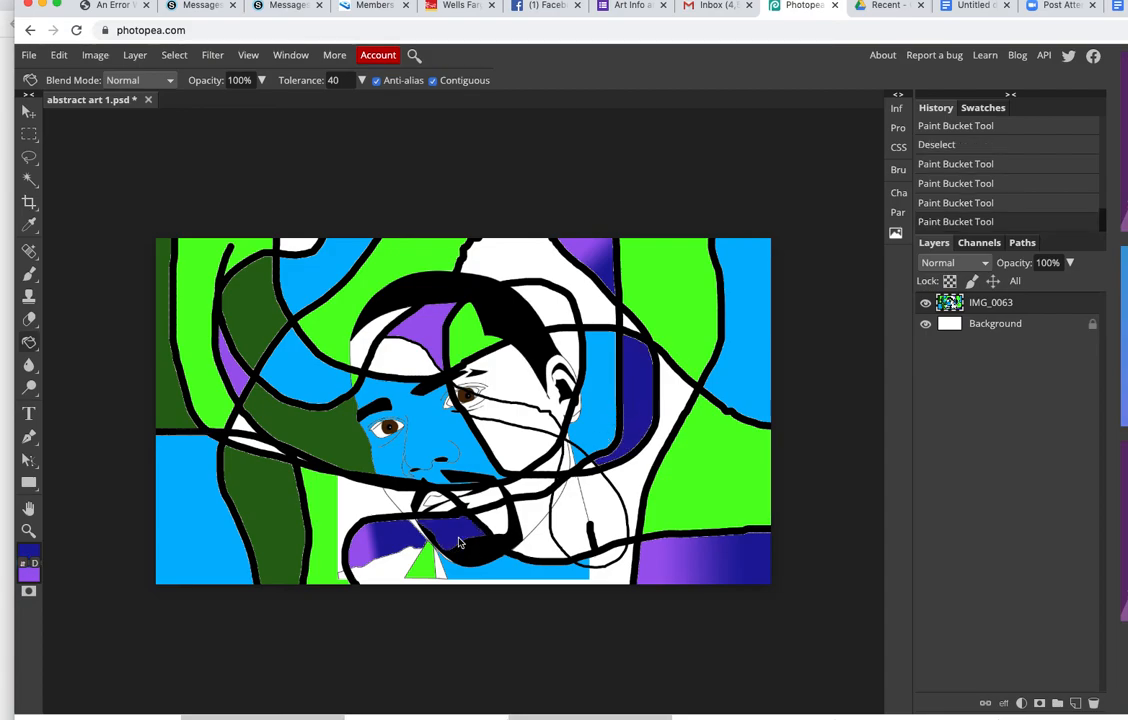
Step: Fill the forehead edge, the small triangle beside the dark green section, the under-eye cheek band, the white of one eye and the neck section with dark blue
click(357, 357)
click(244, 422)
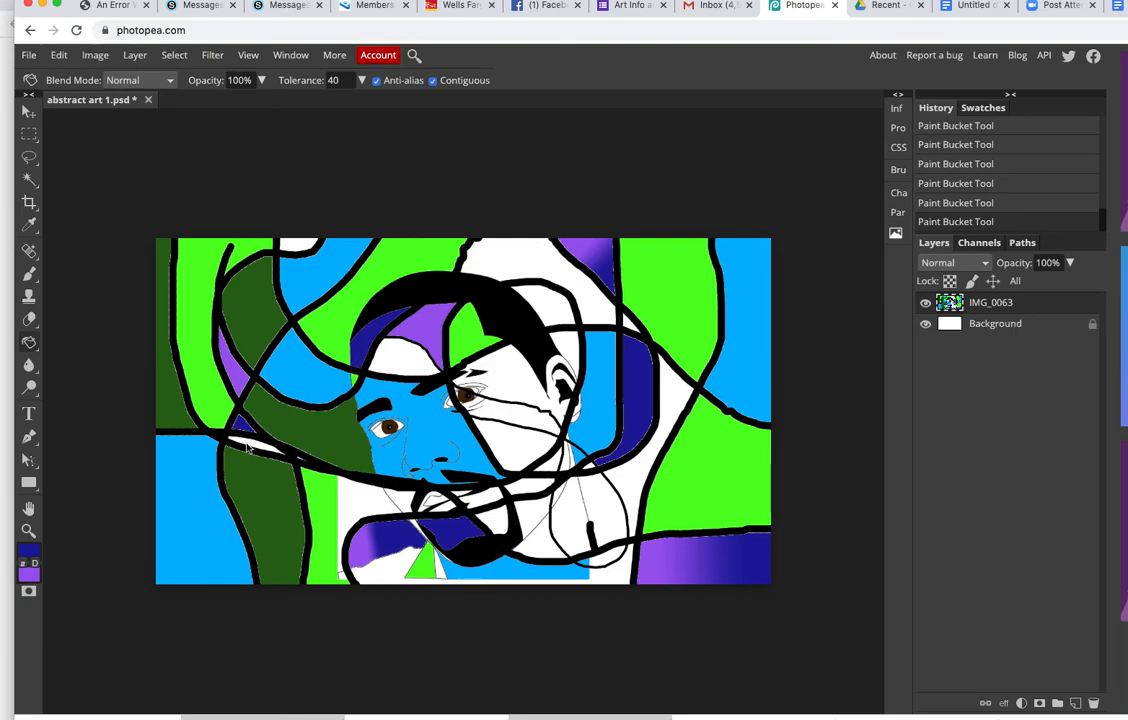
click(521, 426)
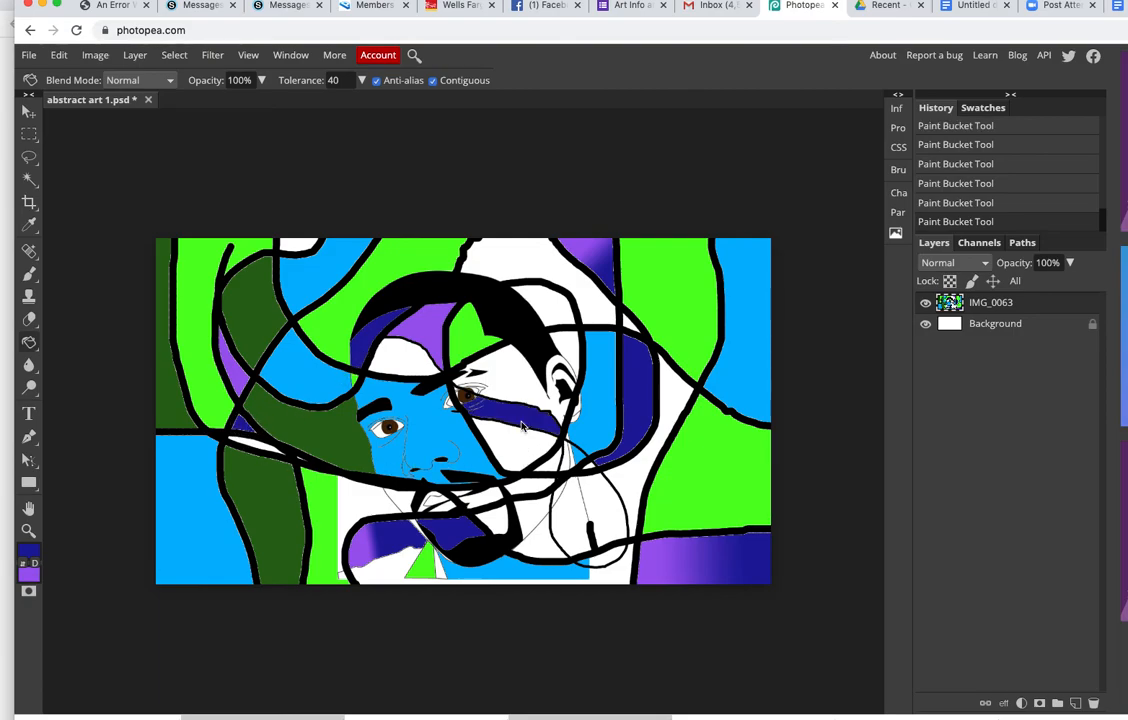
click(380, 431)
click(578, 508)
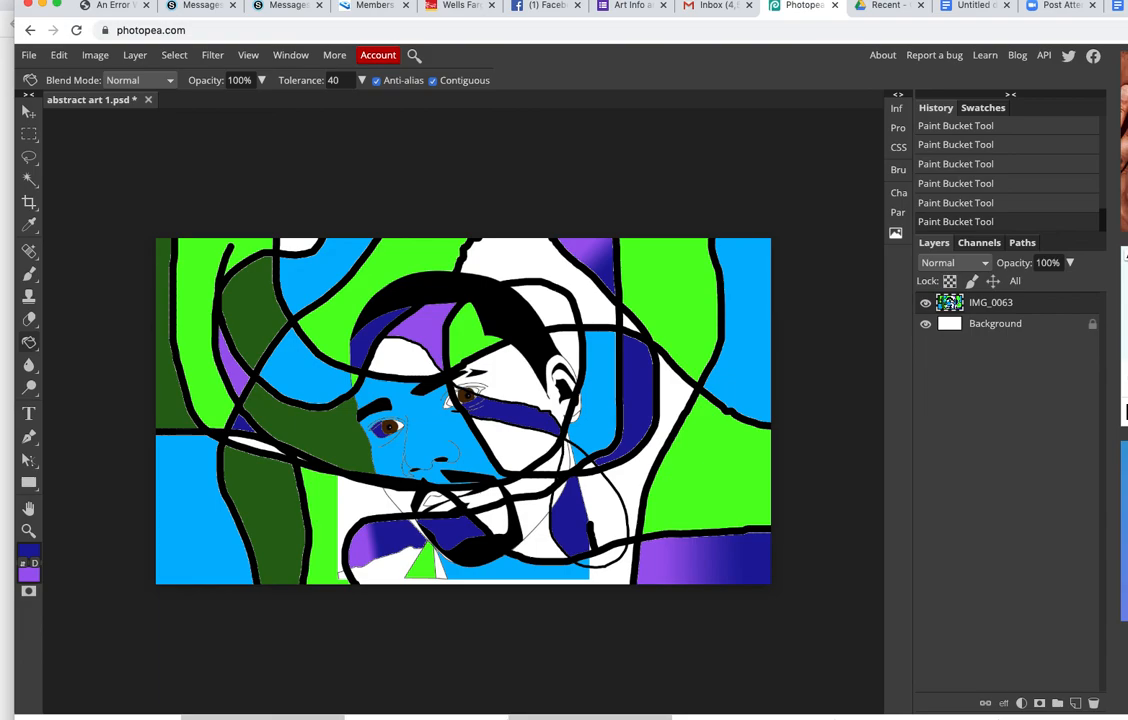
click(1034, 0)
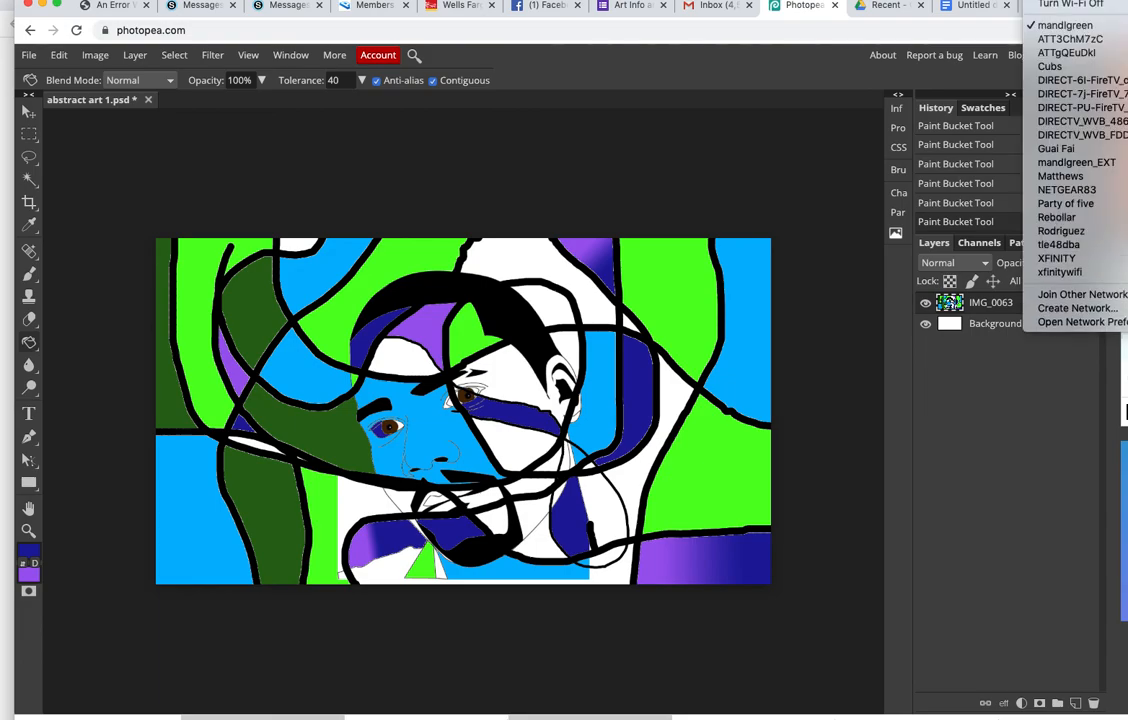
click(924, 30)
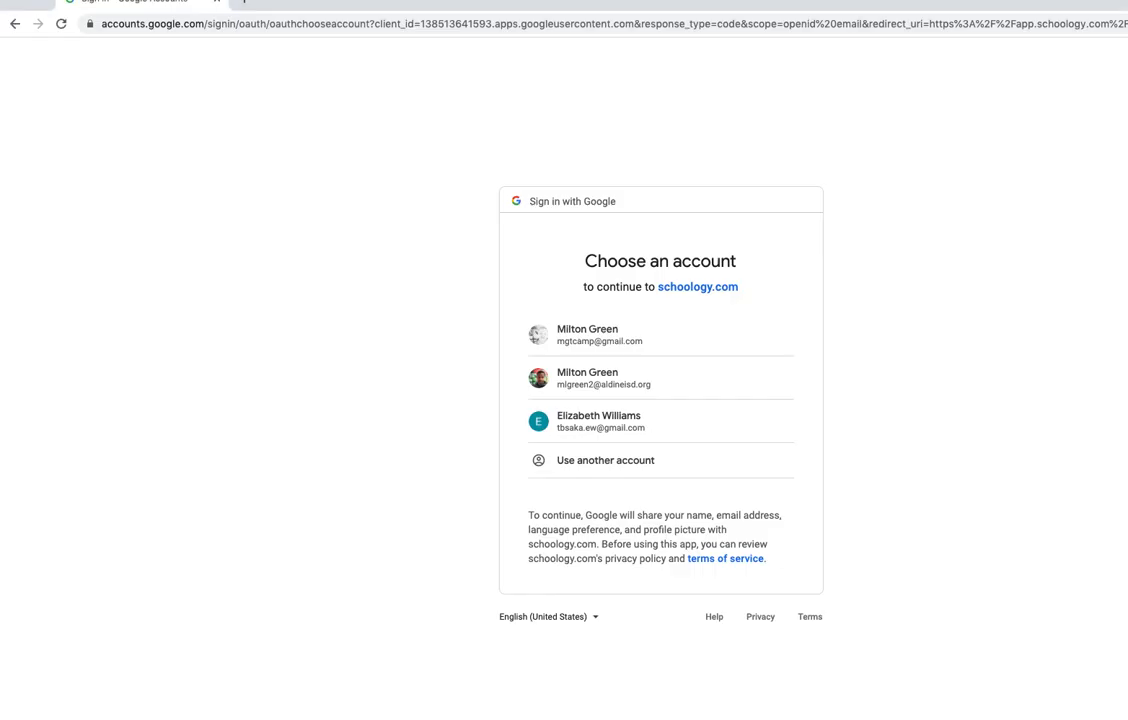
Step: On the Google sign-in page for Schoology, choose the school-district account to continue
click(593, 376)
right_click(781, 388)
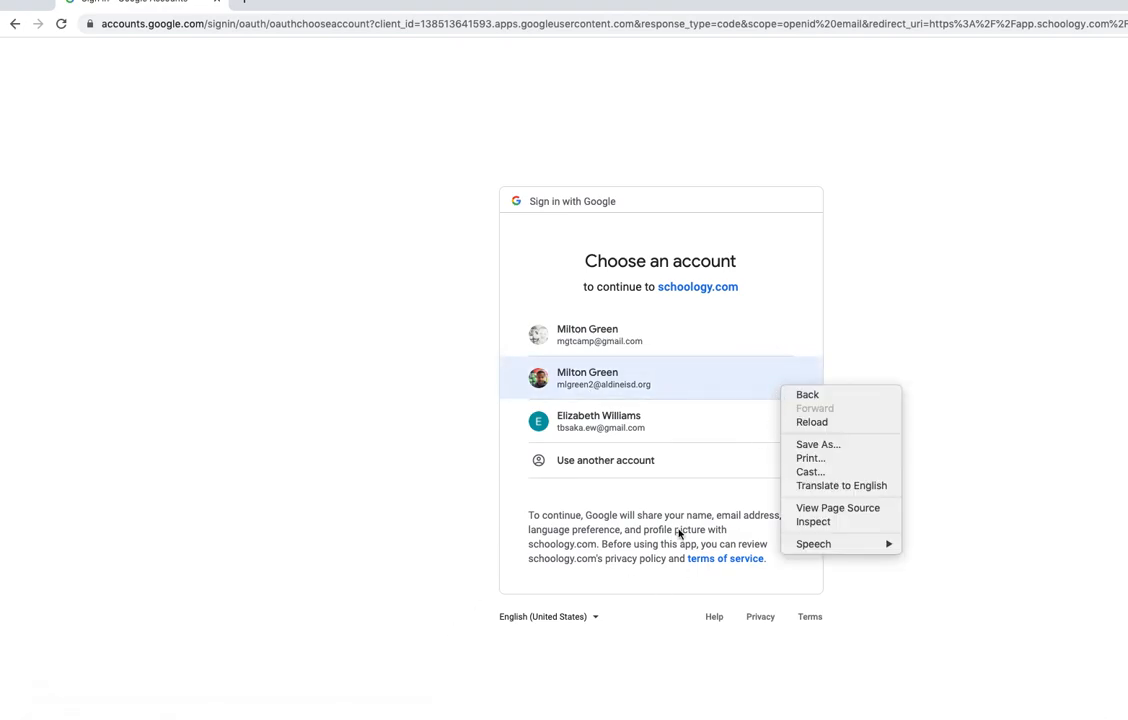
click(960, 374)
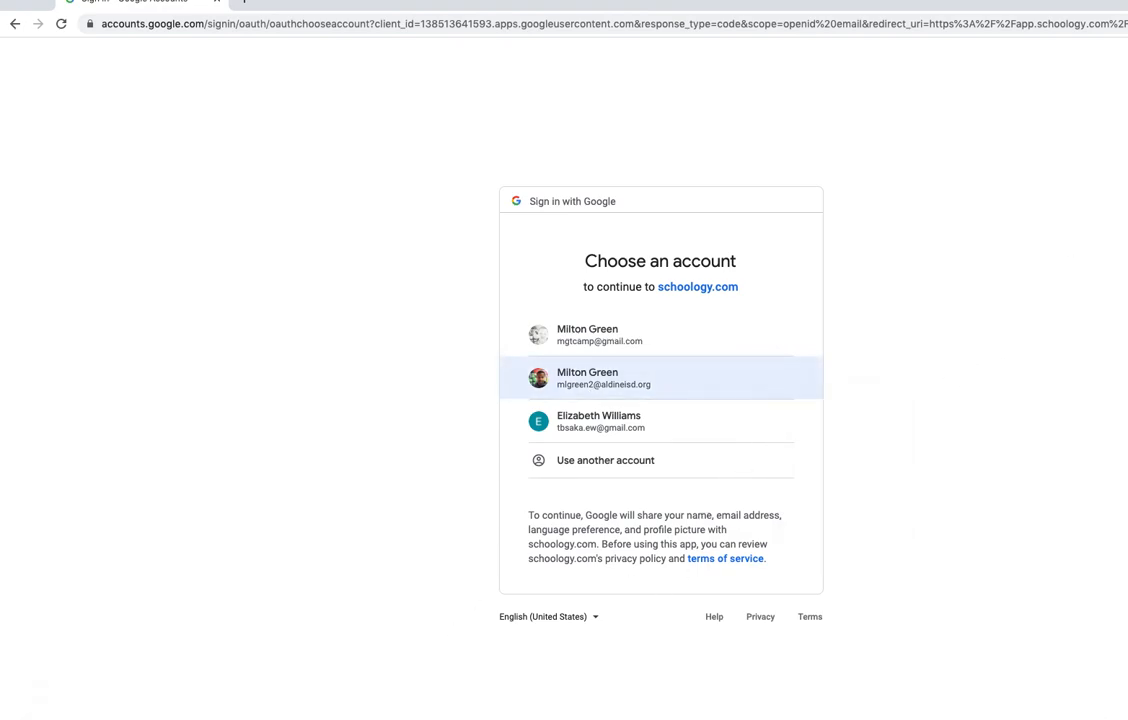